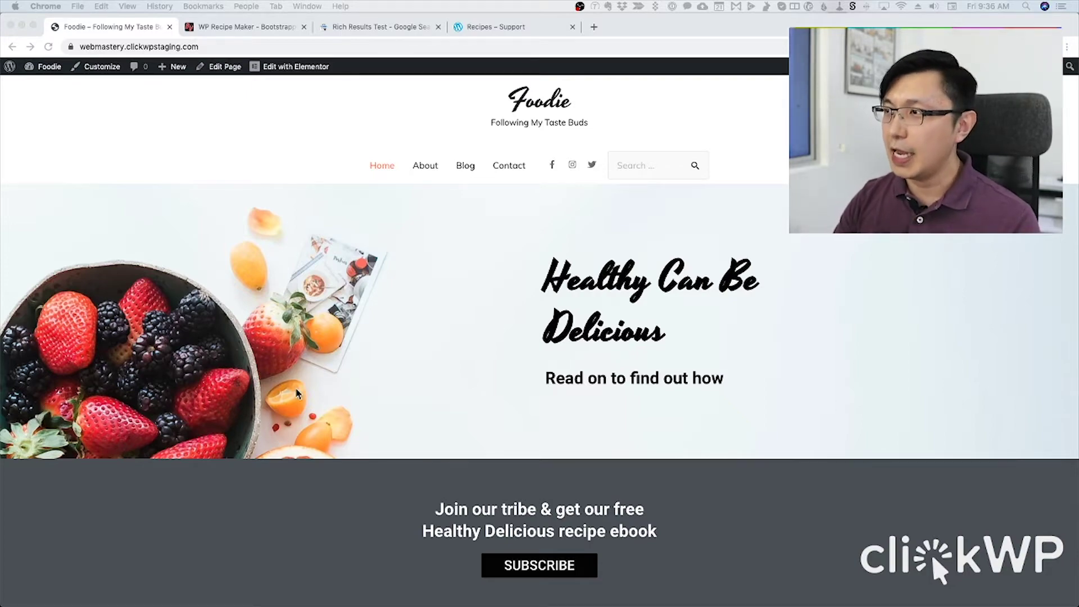
Open the "Sheet Pan Pepperoni Pizza" post from the home page's Recent Posts section.
{"action": "scroll", "coordinate": [309, 389], "scroll_direction": "down", "scroll_amount": 10}
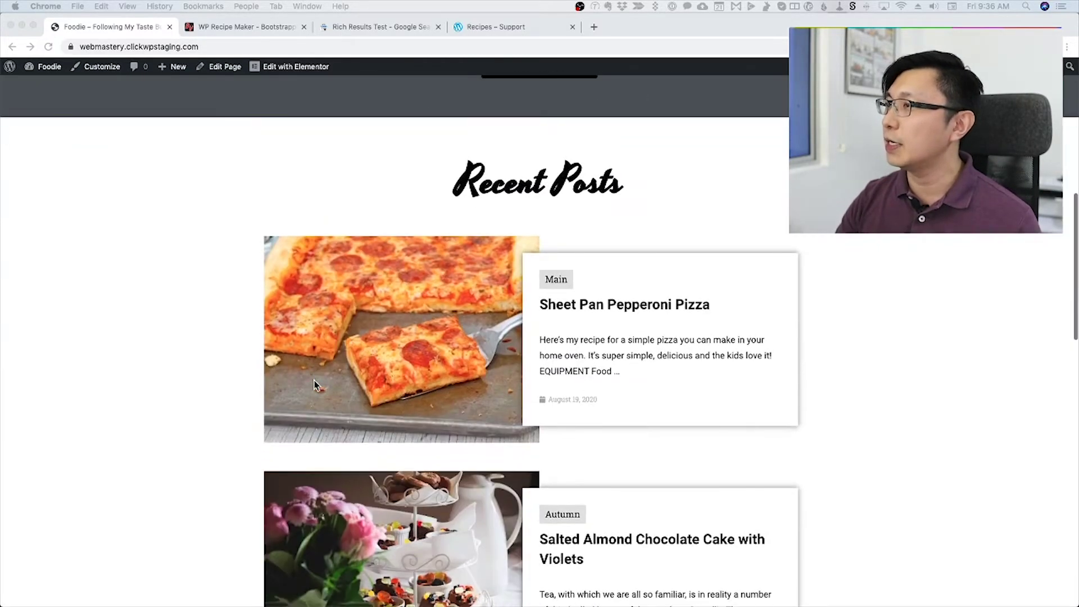
{"action": "scroll", "coordinate": [315, 384], "scroll_direction": "down", "scroll_amount": 2}
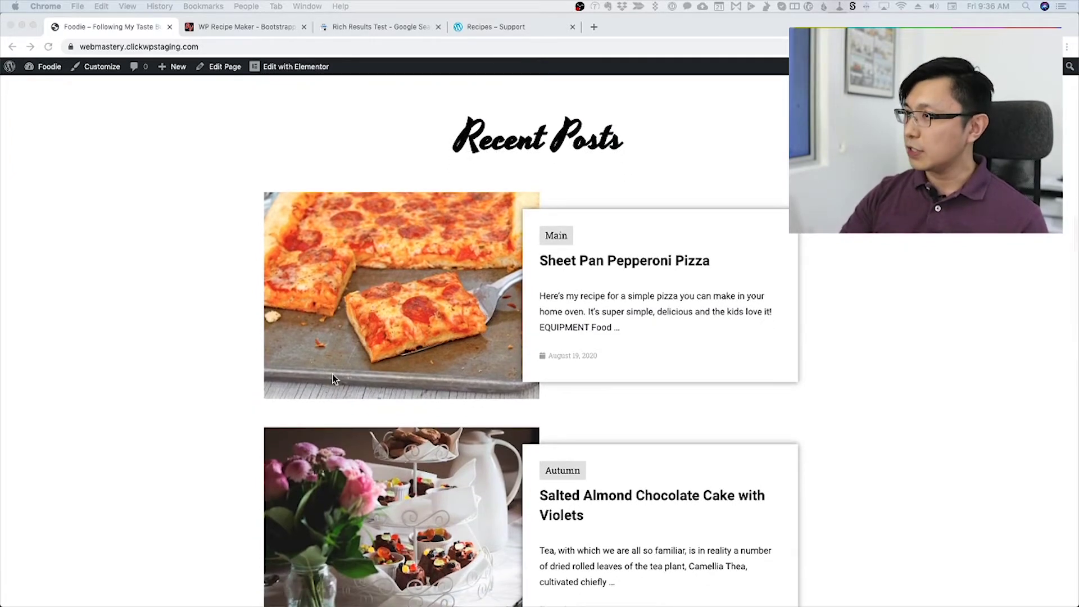
{"action": "left_click", "coordinate": [553, 272]}
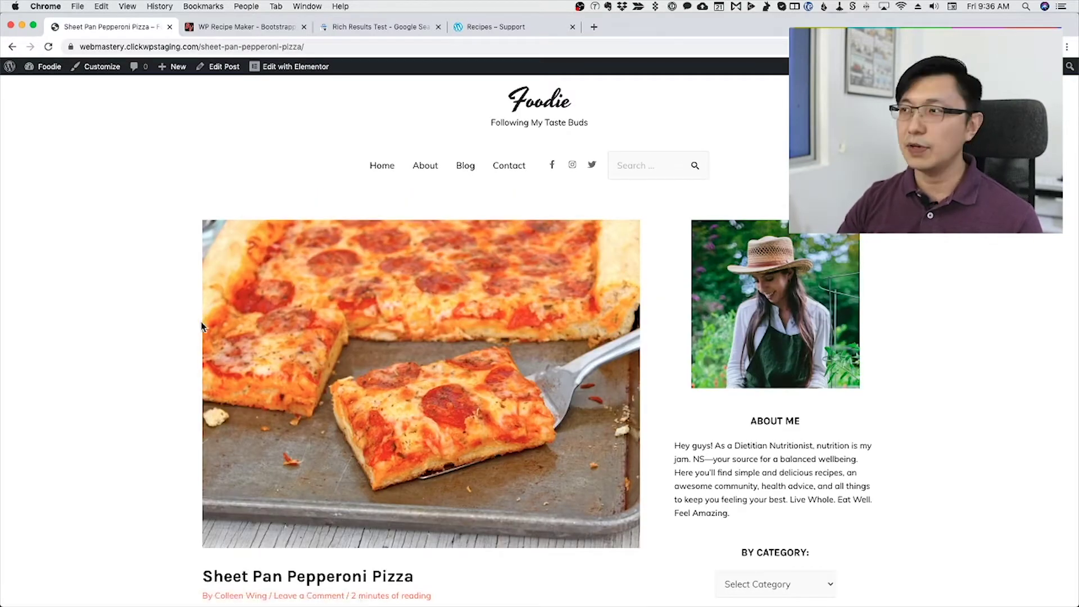
Examine how the pizza post presents its introduction, equipment, ingredients, instructions, photos and embedded video.
{"action": "scroll", "coordinate": [345, 321], "scroll_direction": "down", "scroll_amount": 8}
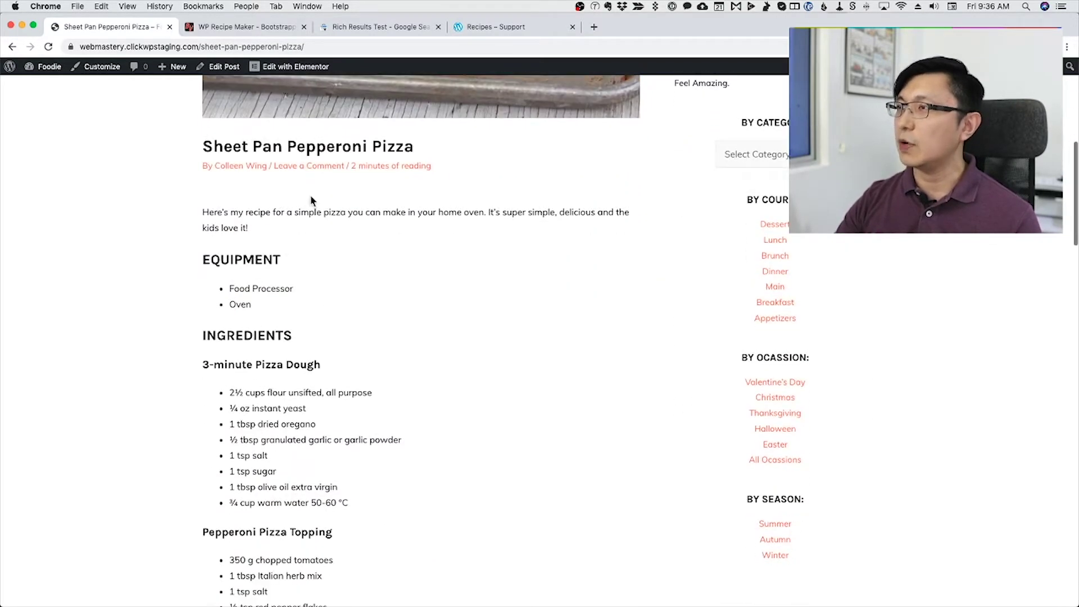
{"action": "scroll", "coordinate": [264, 236], "scroll_direction": "down", "scroll_amount": 3}
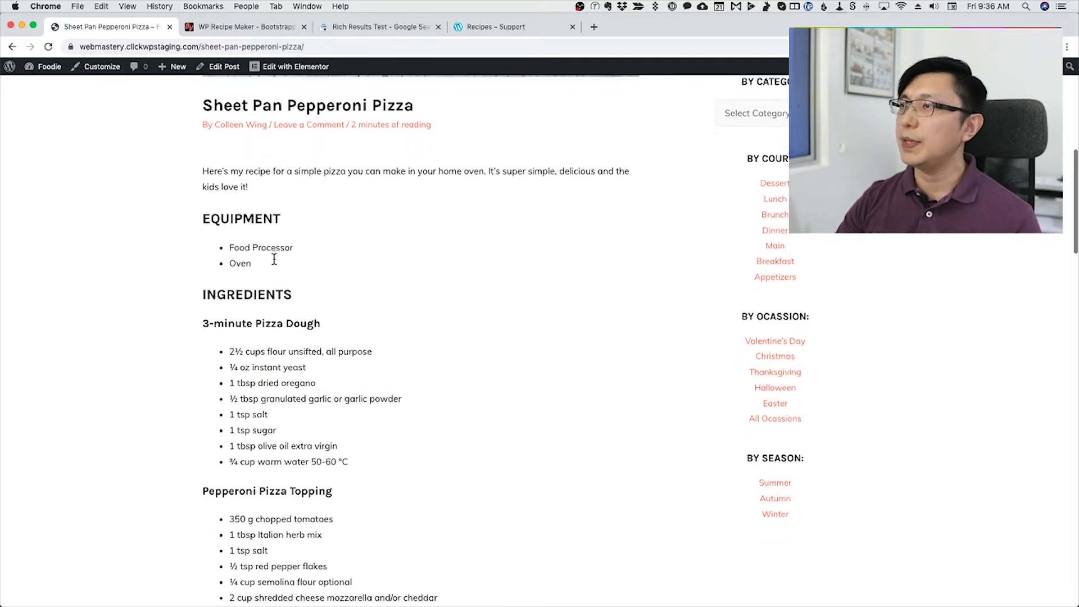
{"action": "left_click_drag", "start_coordinate": [203, 140], "coordinate": [298, 159]}
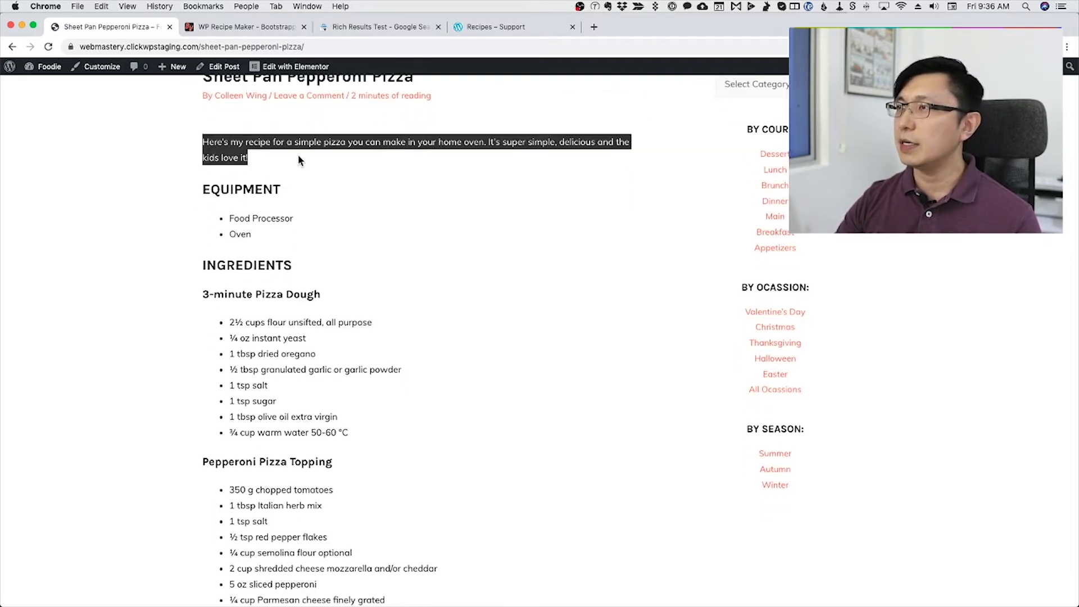
{"action": "scroll", "coordinate": [329, 231], "scroll_direction": "down", "scroll_amount": 1}
{"action": "left_click_drag", "start_coordinate": [211, 185], "coordinate": [352, 434]}
{"action": "scroll", "coordinate": [347, 414], "scroll_direction": "down", "scroll_amount": 5}
{"action": "scroll", "coordinate": [347, 415], "scroll_direction": "down", "scroll_amount": 8}
{"action": "left_click", "coordinate": [447, 267]}
{"action": "scroll", "coordinate": [447, 267], "scroll_direction": "down", "scroll_amount": 10}
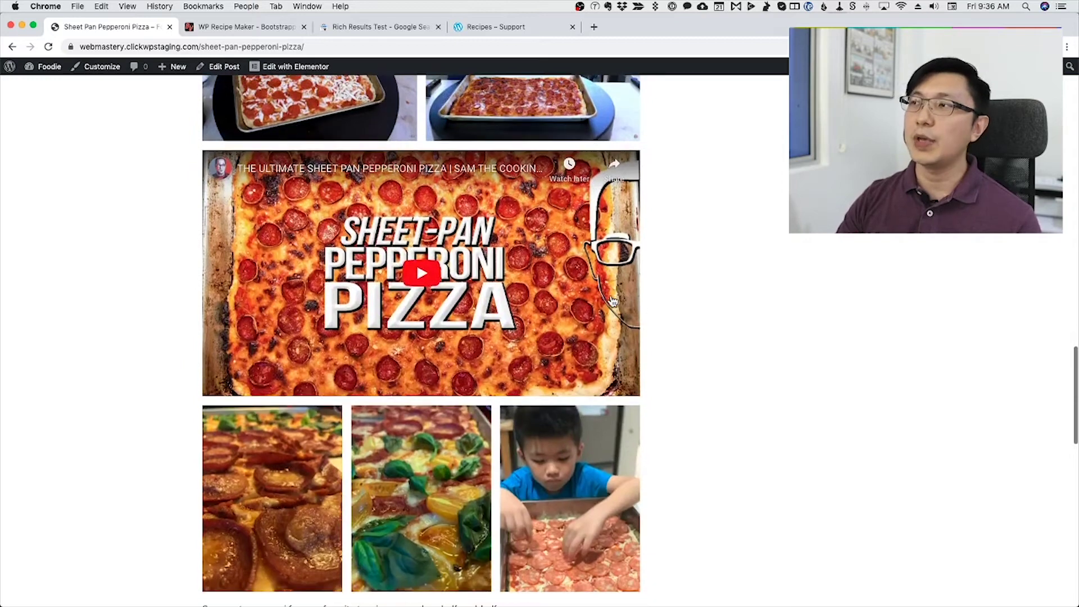
{"action": "scroll", "coordinate": [613, 301], "scroll_direction": "down", "scroll_amount": 5}
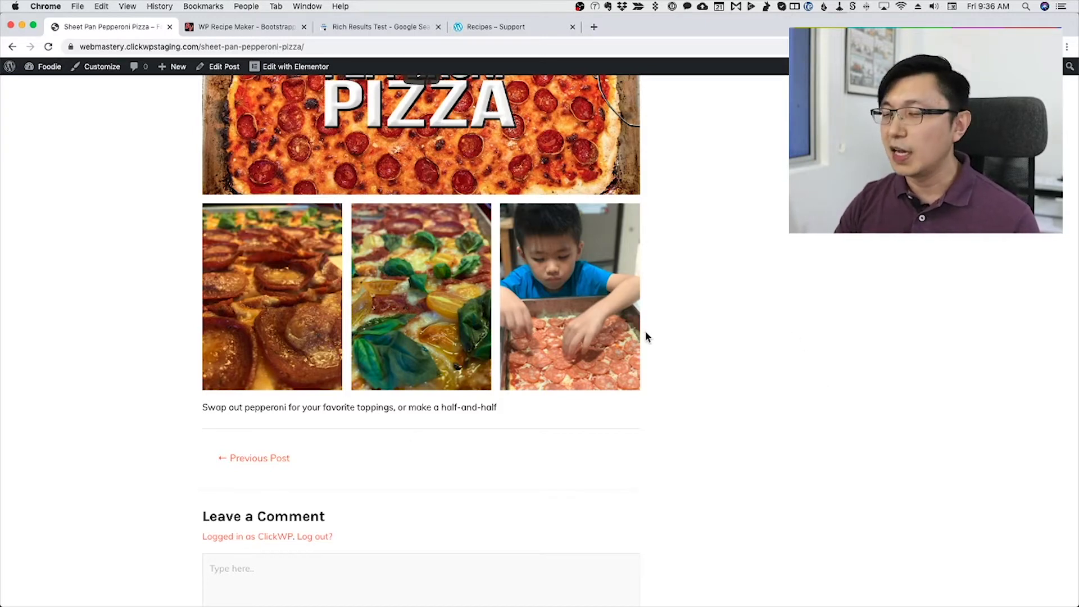
{"action": "scroll", "coordinate": [644, 329], "scroll_direction": "up", "scroll_amount": 2}
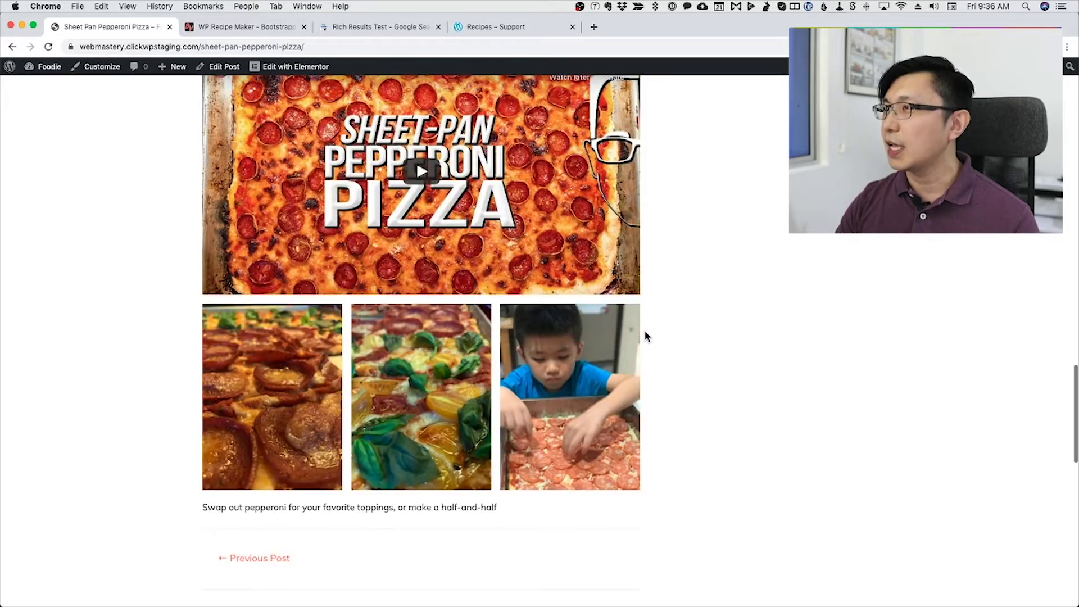
{"action": "scroll", "coordinate": [644, 329], "scroll_direction": "down", "scroll_amount": 1}
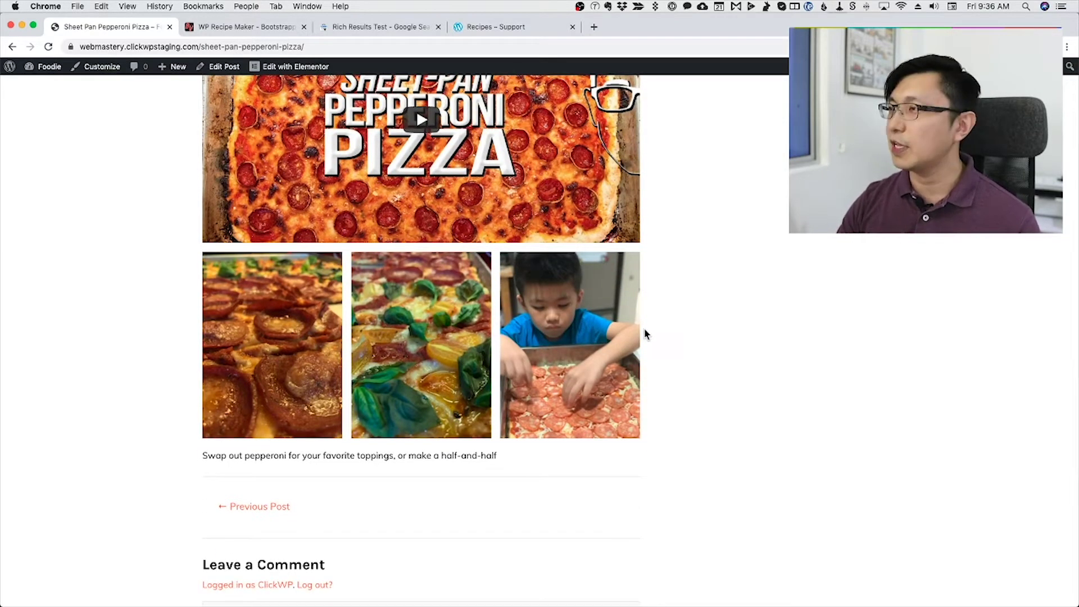
{"action": "scroll", "coordinate": [644, 334], "scroll_direction": "up", "scroll_amount": 15}
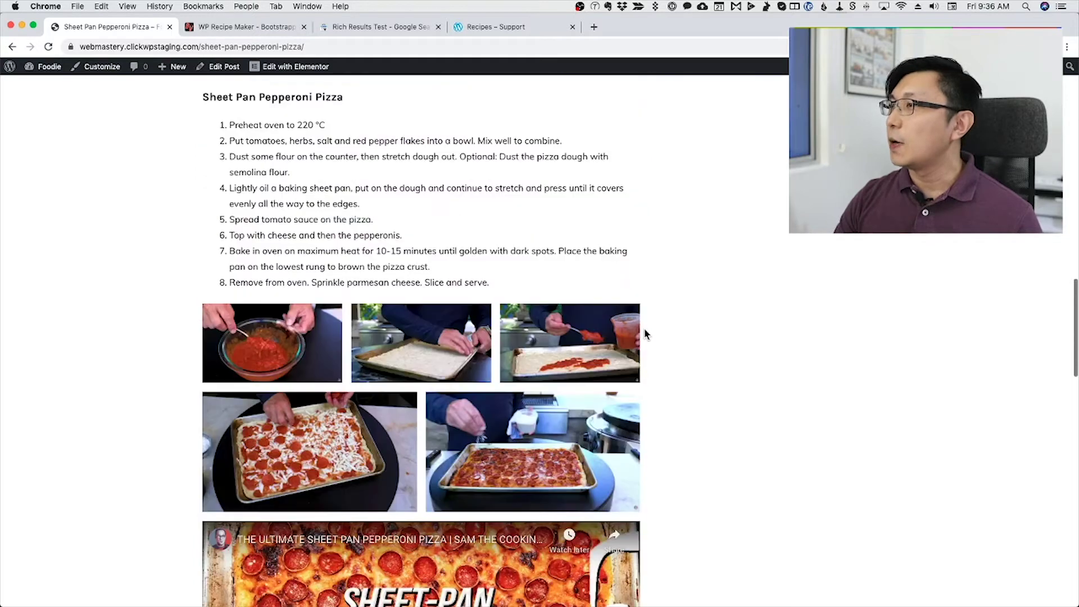
{"action": "scroll", "coordinate": [645, 334], "scroll_direction": "up", "scroll_amount": 5}
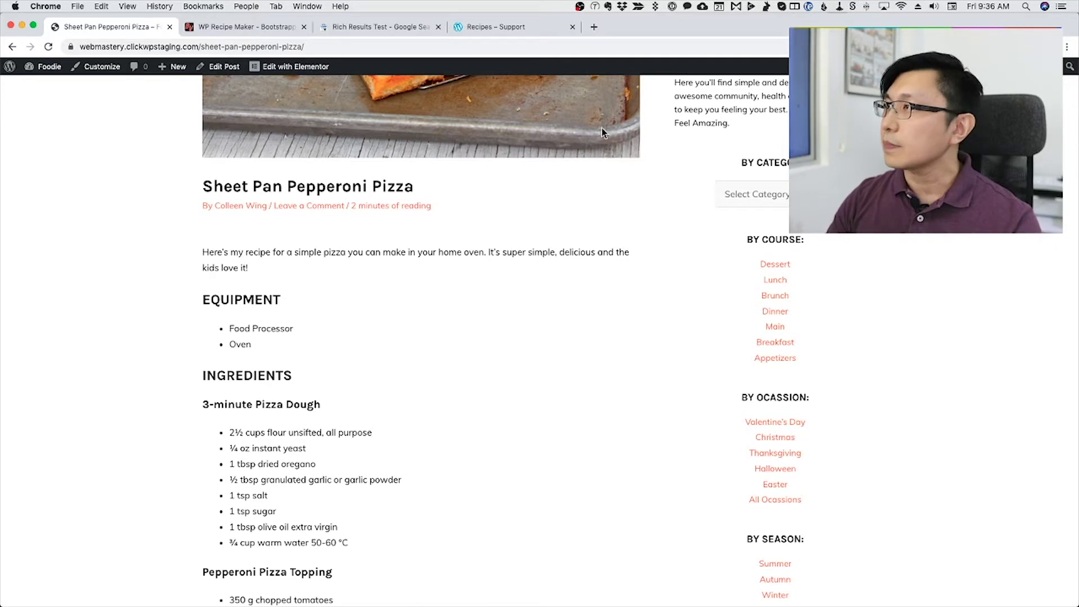
Search Google for "plant based scones" in a new browser tab.
{"action": "left_click", "coordinate": [593, 27]}
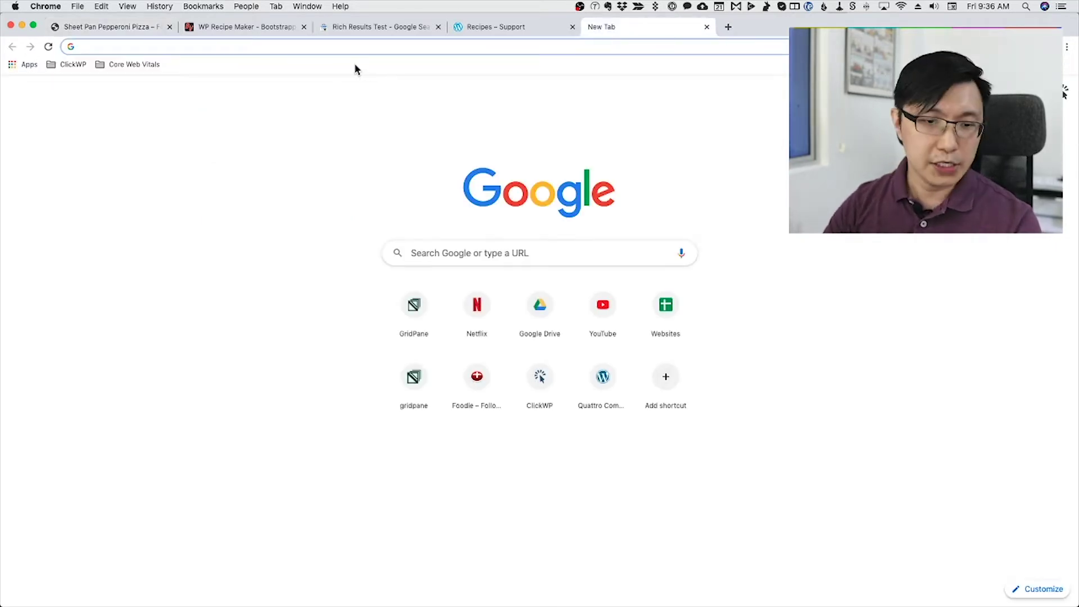
{"action": "type", "text": "plant"}
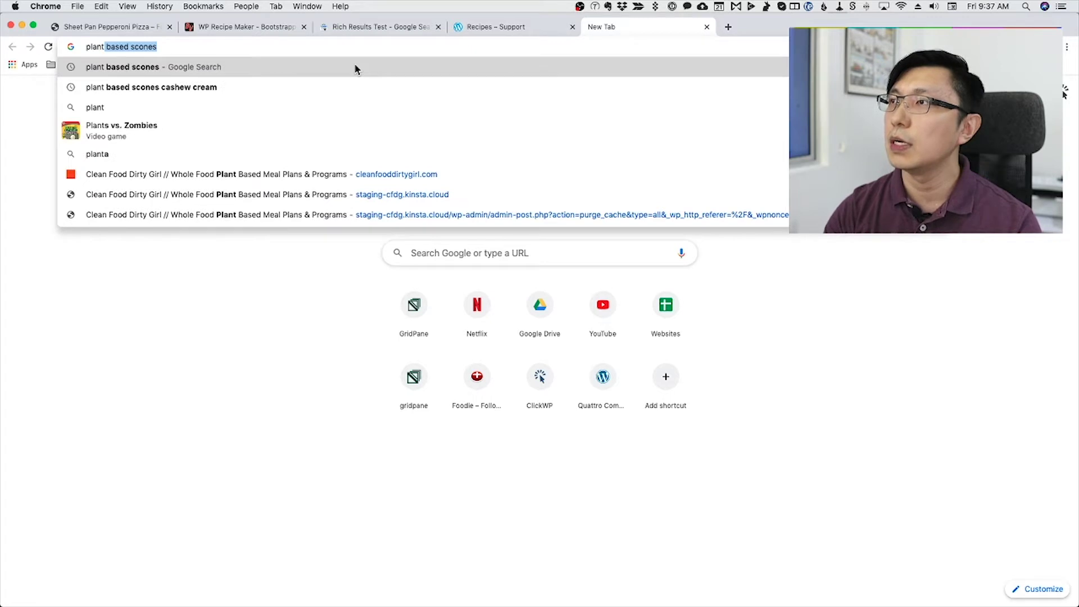
{"action": "key", "text": "Return"}
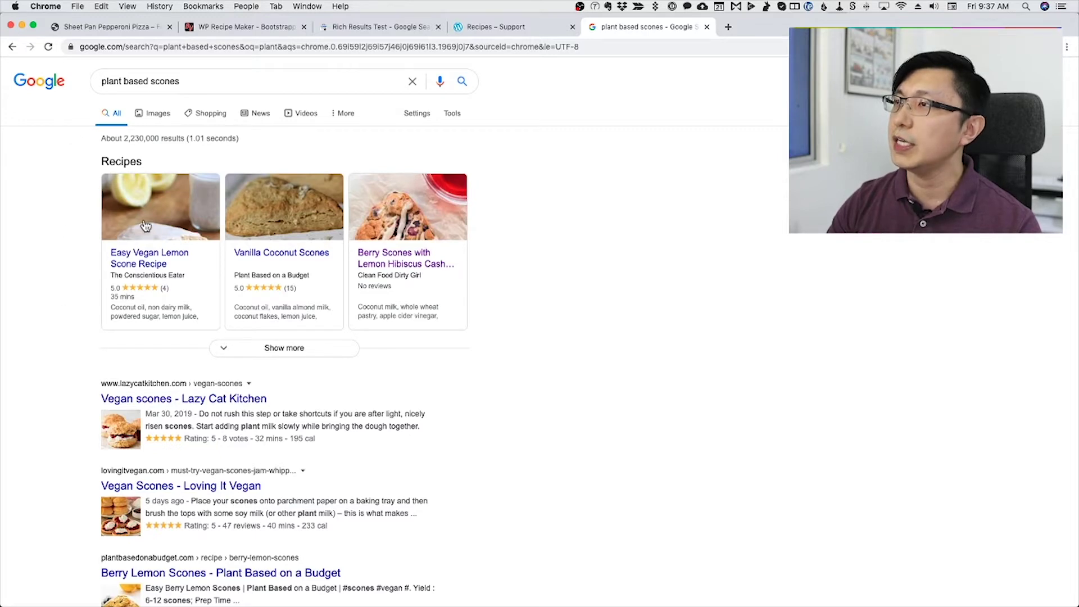
Look over the search results and expand the Recipes section to show more recipe cards.
{"action": "scroll", "coordinate": [422, 440], "scroll_direction": "down", "scroll_amount": 3}
{"action": "scroll", "coordinate": [422, 440], "scroll_direction": "down", "scroll_amount": 2}
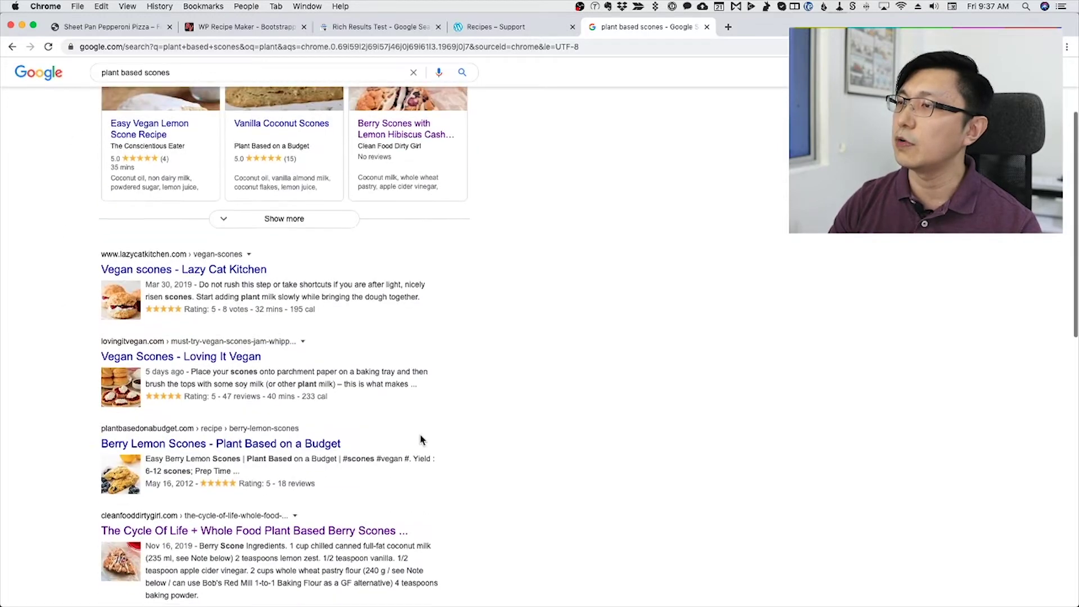
{"action": "scroll", "coordinate": [423, 440], "scroll_direction": "up", "scroll_amount": 5}
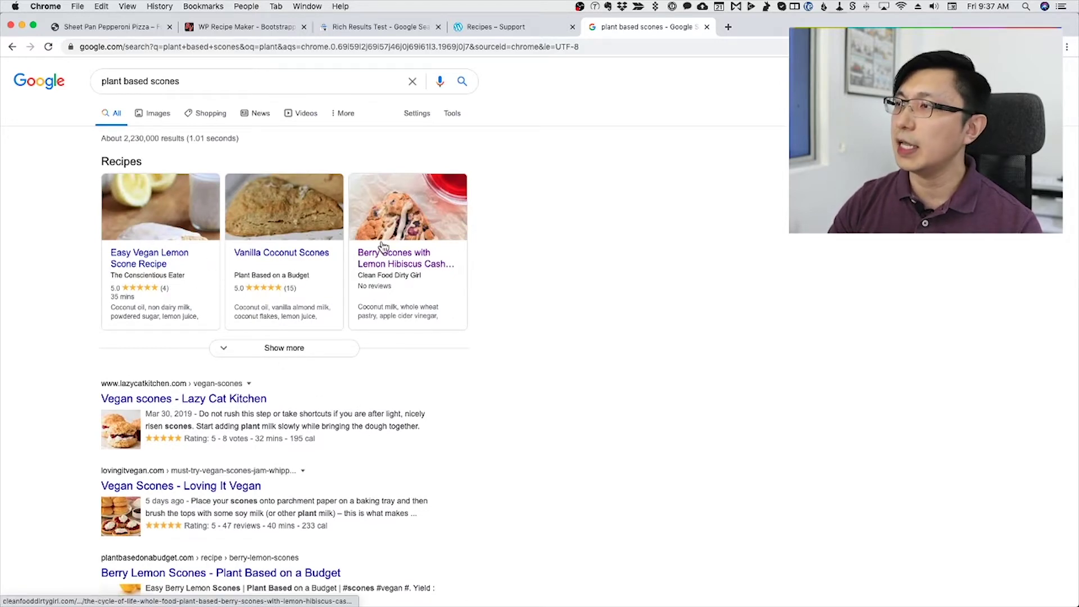
{"action": "left_click", "coordinate": [295, 349]}
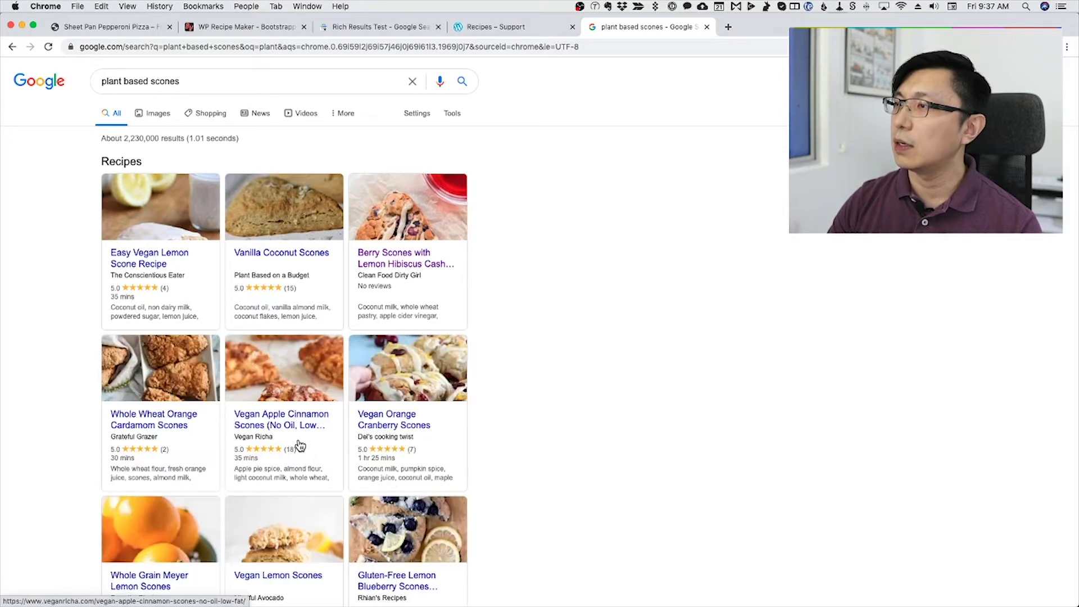
Examine the ratings, cooking times and ingredients shown in the expanded recipe cards and the regular search listings.
{"action": "scroll", "coordinate": [251, 418], "scroll_direction": "down", "scroll_amount": 3}
{"action": "scroll", "coordinate": [251, 418], "scroll_direction": "down", "scroll_amount": 4}
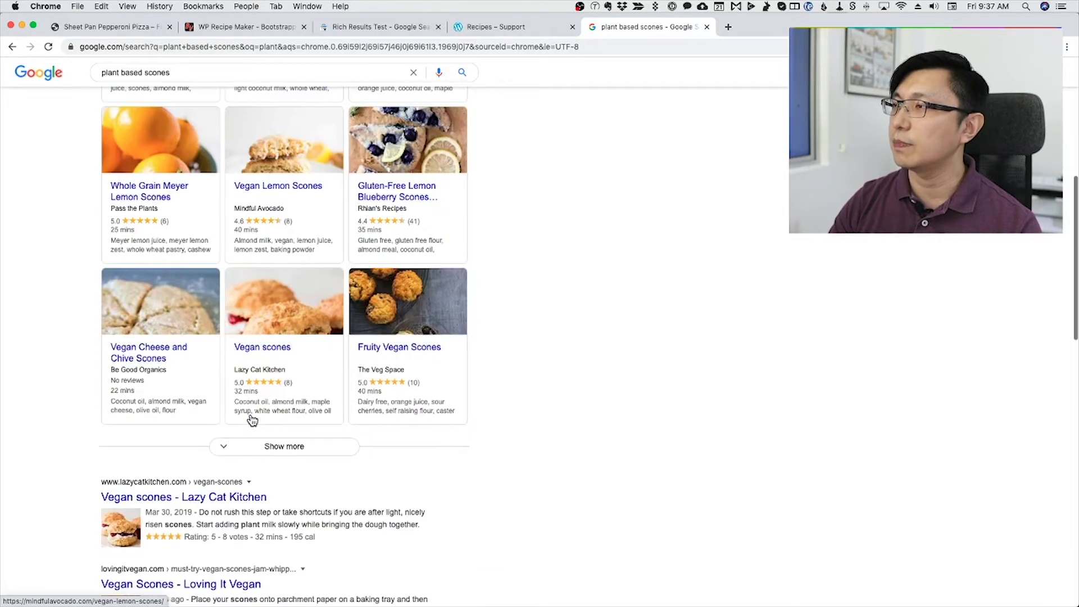
{"action": "scroll", "coordinate": [251, 420], "scroll_direction": "up", "scroll_amount": 5}
{"action": "scroll", "coordinate": [251, 420], "scroll_direction": "up", "scroll_amount": 3}
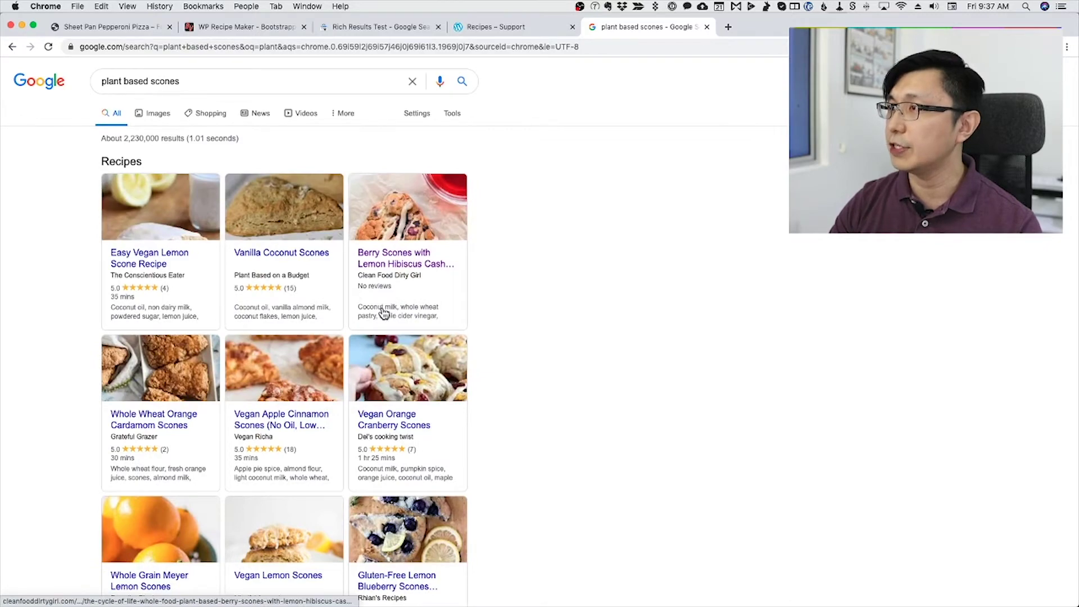
{"action": "scroll", "coordinate": [371, 312], "scroll_direction": "down", "scroll_amount": 12}
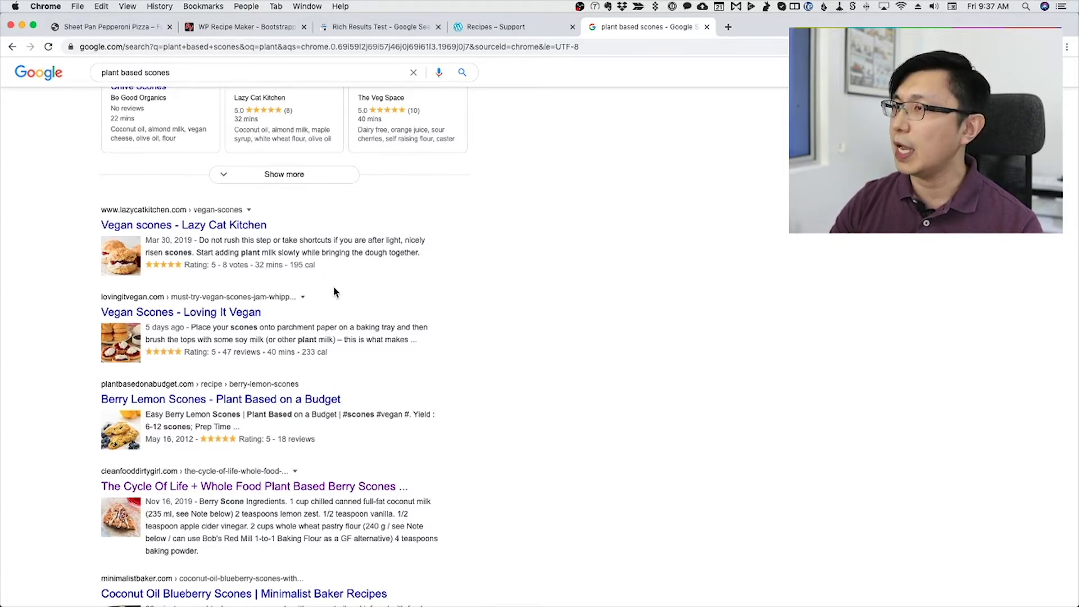
{"action": "scroll", "coordinate": [334, 298], "scroll_direction": "down", "scroll_amount": 5}
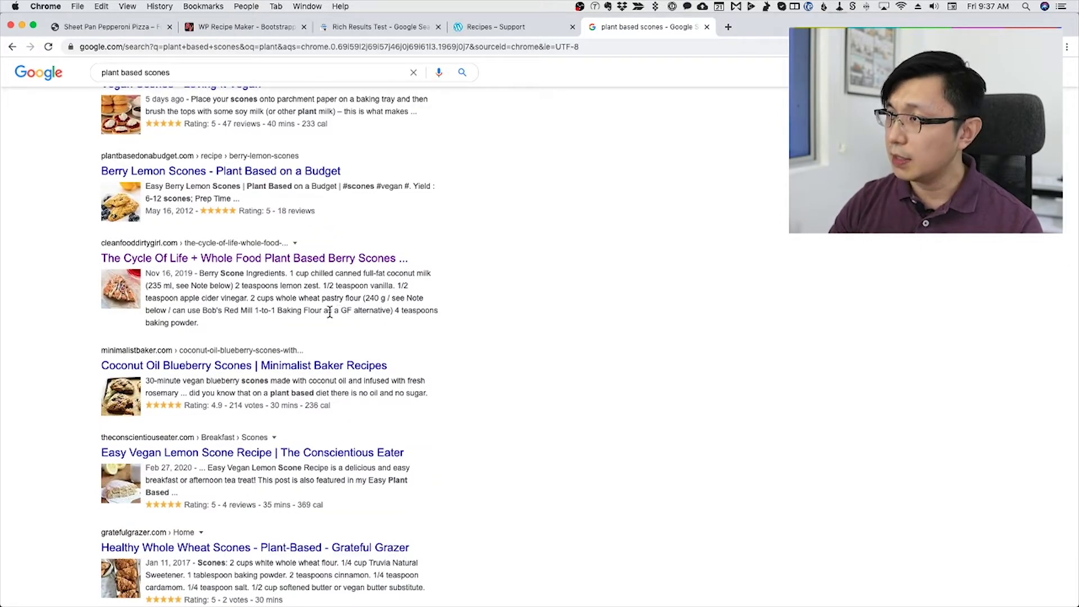
Open the Clean Food Dirty Girl berry scones recipe from the Recipes cards.
{"action": "scroll", "coordinate": [332, 320], "scroll_direction": "up", "scroll_amount": 12}
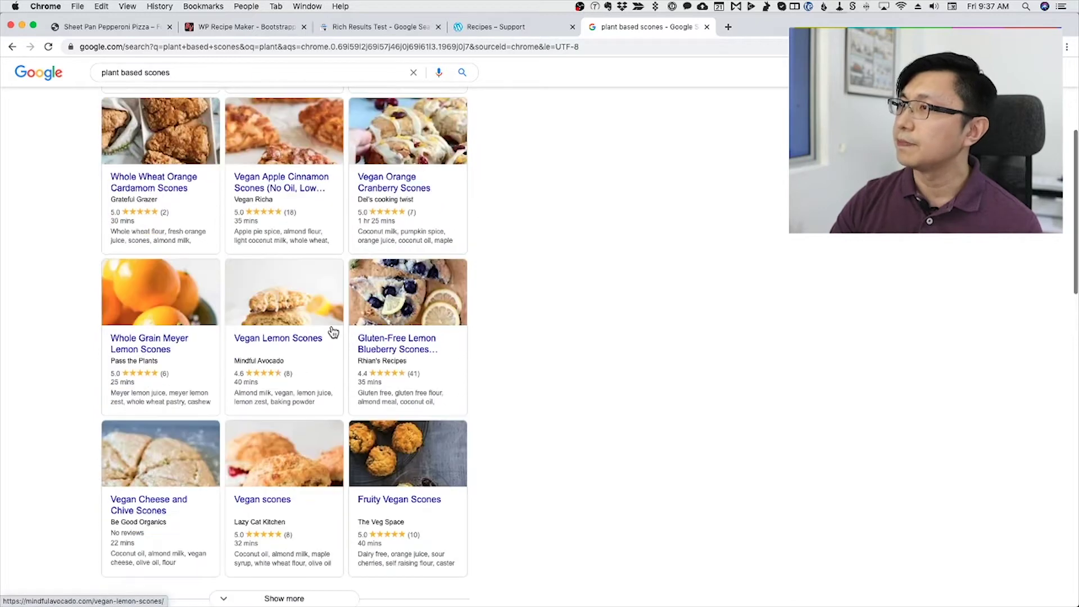
{"action": "scroll", "coordinate": [333, 332], "scroll_direction": "up", "scroll_amount": 5}
{"action": "left_click", "coordinate": [375, 279]}
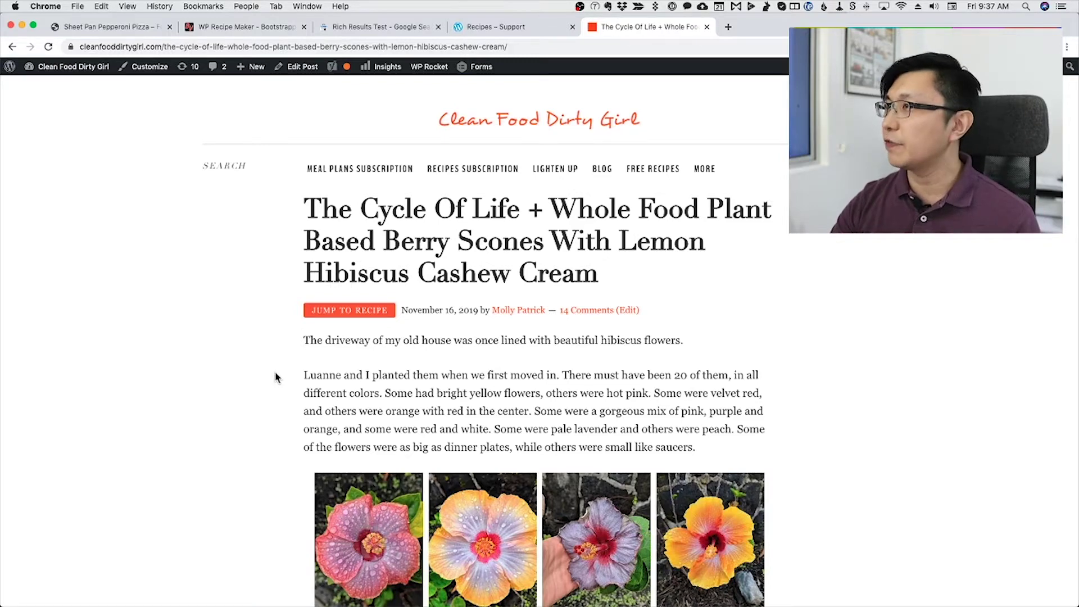
Examine the berry scones post's story, photos and recipe card, including its ingredients, instructions and notes.
{"action": "scroll", "coordinate": [312, 326], "scroll_direction": "down", "scroll_amount": 3}
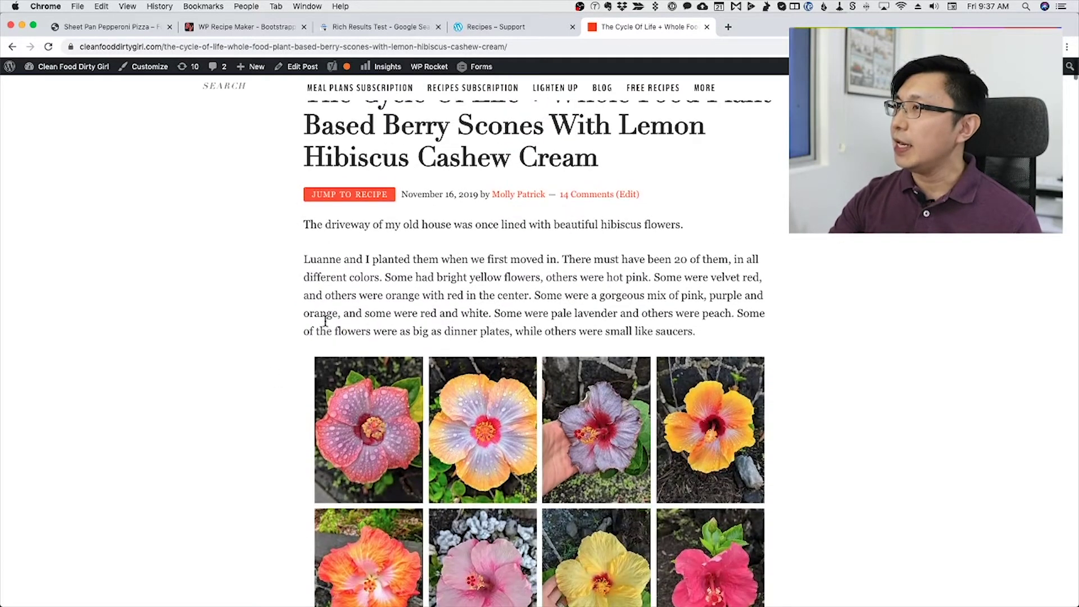
{"action": "scroll", "coordinate": [325, 327], "scroll_direction": "up", "scroll_amount": 3}
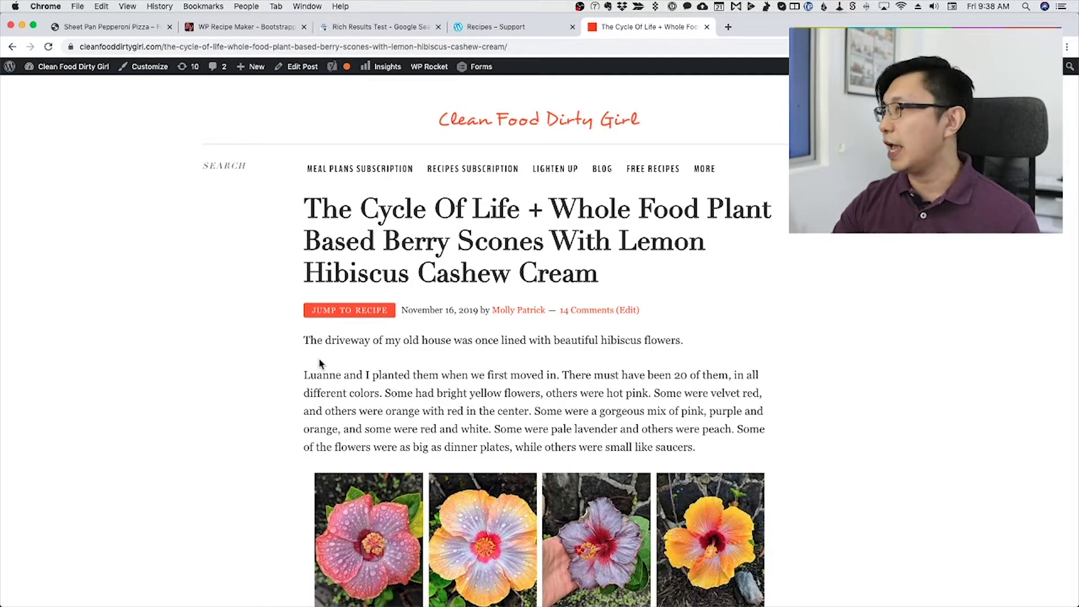
{"action": "scroll", "coordinate": [319, 364], "scroll_direction": "down", "scroll_amount": 15}
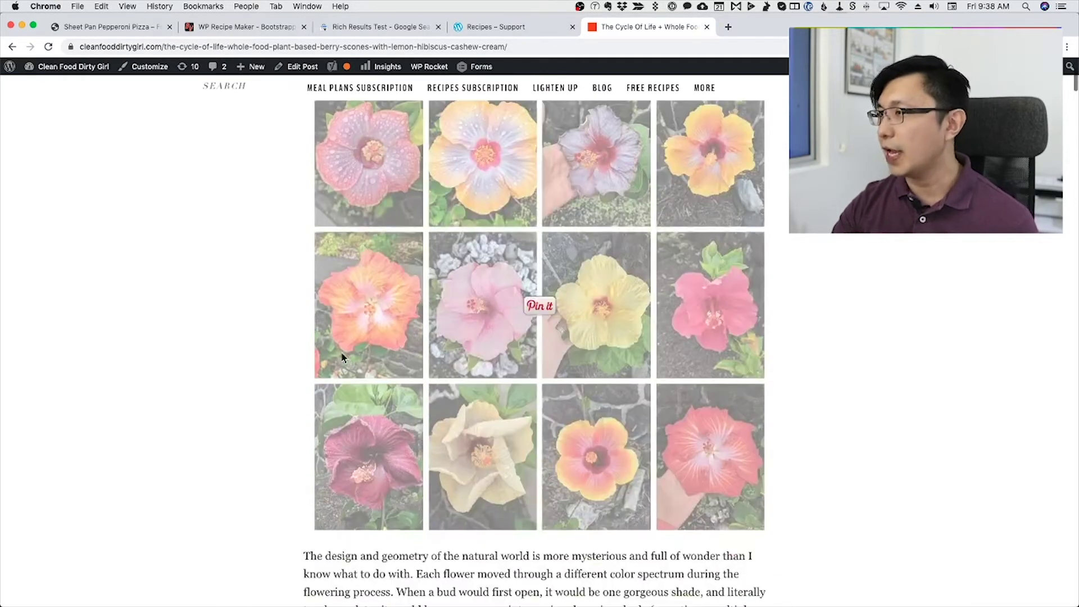
{"action": "scroll", "coordinate": [351, 362], "scroll_direction": "down", "scroll_amount": 10}
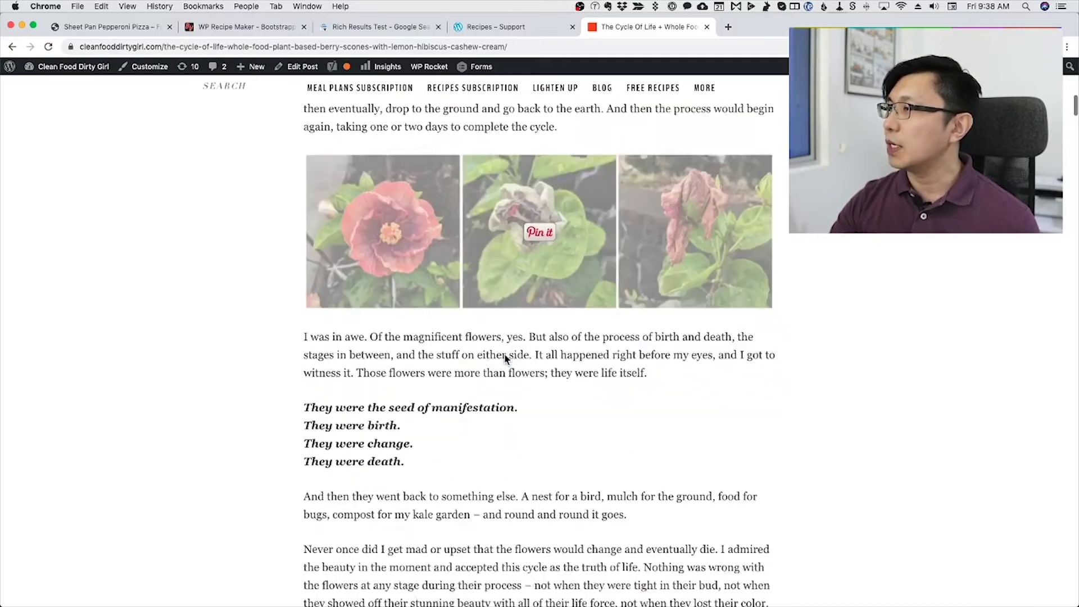
{"action": "scroll", "coordinate": [510, 354], "scroll_direction": "down", "scroll_amount": 8}
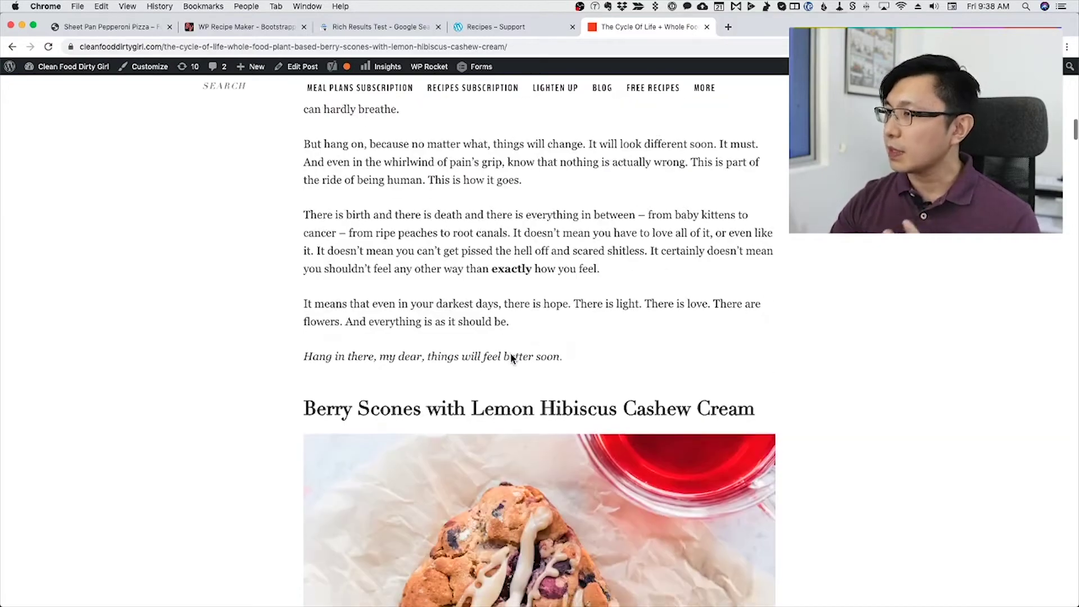
{"action": "scroll", "coordinate": [510, 358], "scroll_direction": "down", "scroll_amount": 2}
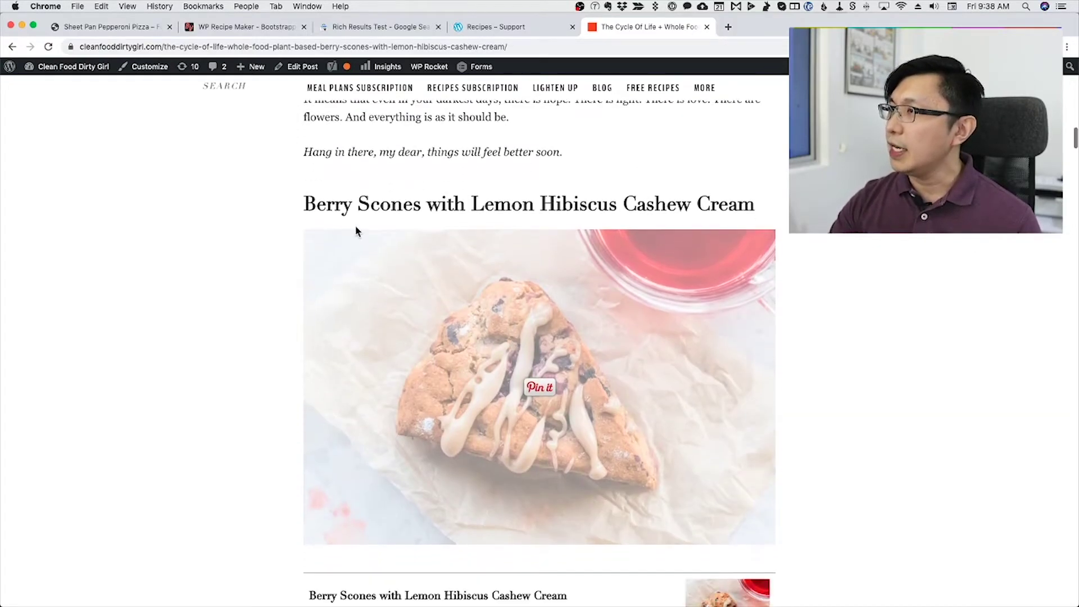
{"action": "scroll", "coordinate": [355, 225], "scroll_direction": "down", "scroll_amount": 2}
{"action": "scroll", "coordinate": [792, 244], "scroll_direction": "down", "scroll_amount": 5}
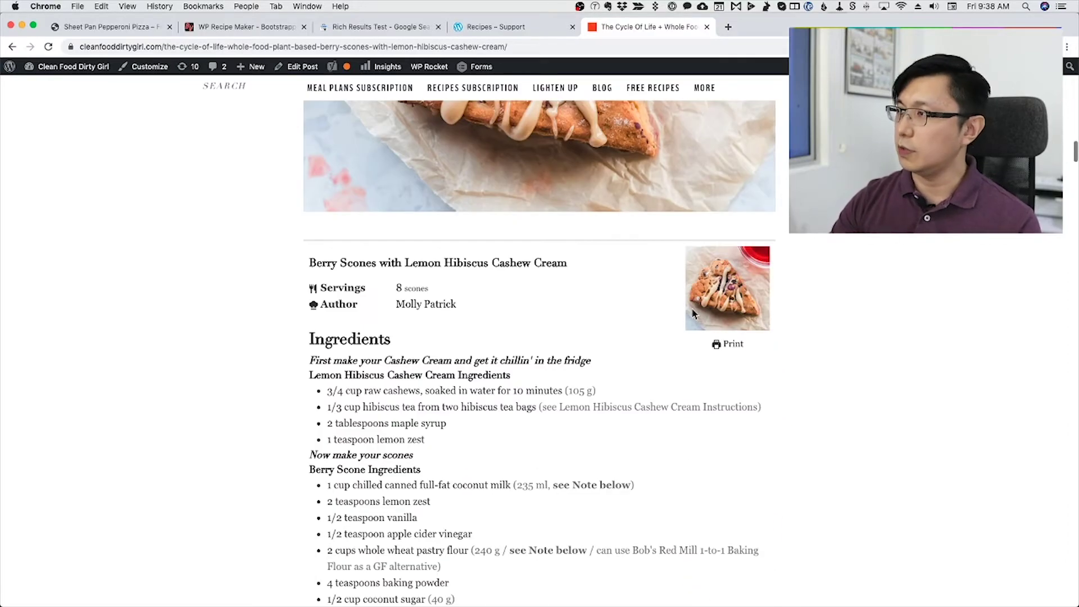
{"action": "scroll", "coordinate": [641, 443], "scroll_direction": "down", "scroll_amount": 12}
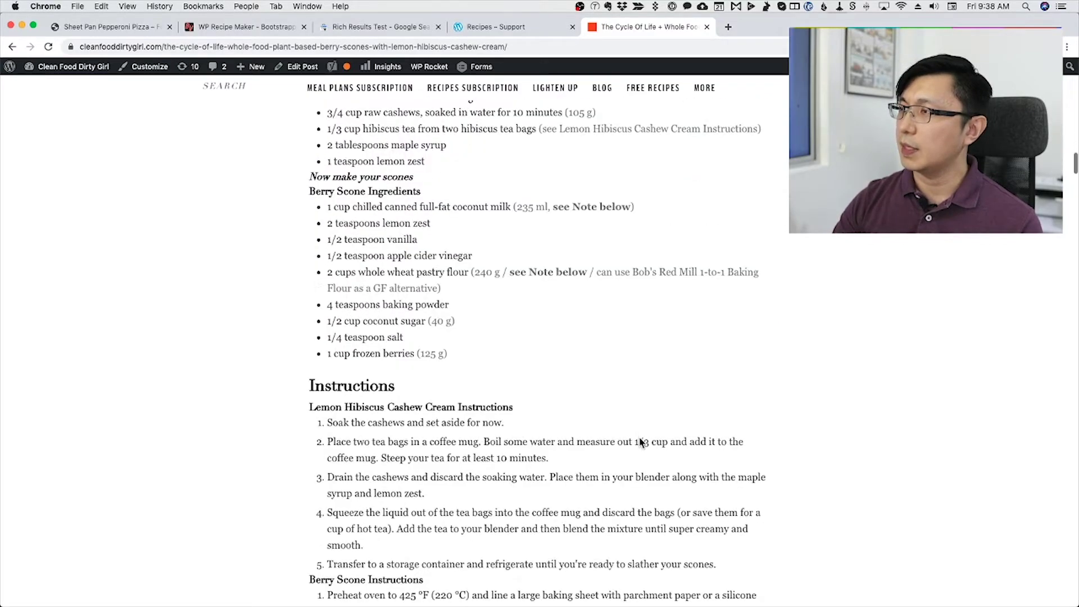
{"action": "scroll", "coordinate": [639, 437], "scroll_direction": "down", "scroll_amount": 9}
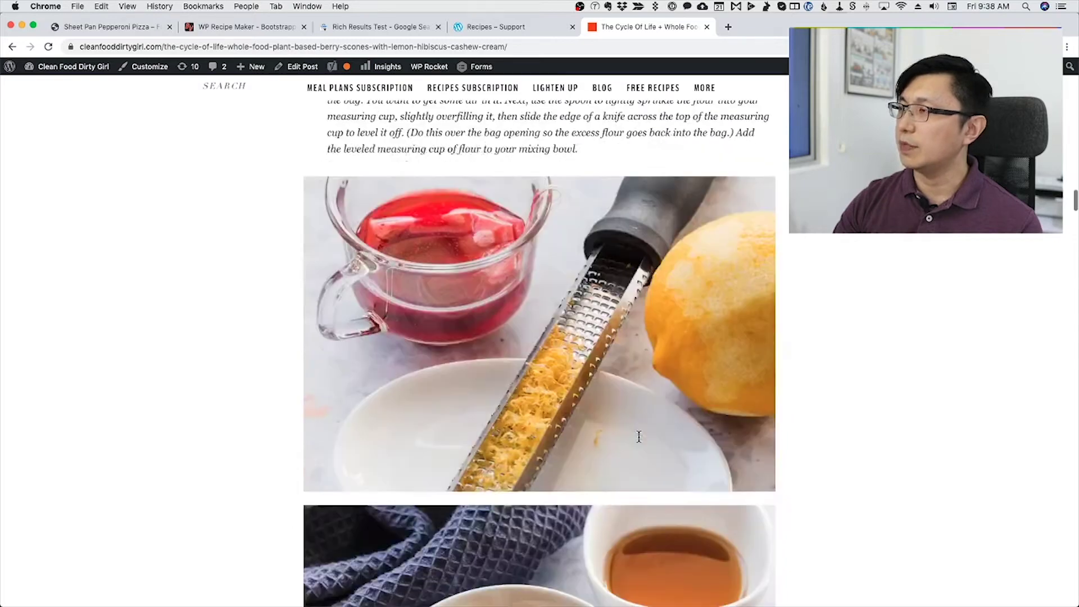
On the berry scones recipe card, adjust the servings to 12 and then to 18 scones to rescale the ingredient quantities.
{"action": "scroll", "coordinate": [639, 437], "scroll_direction": "up", "scroll_amount": 11}
{"action": "scroll", "coordinate": [639, 437], "scroll_direction": "up", "scroll_amount": 12}
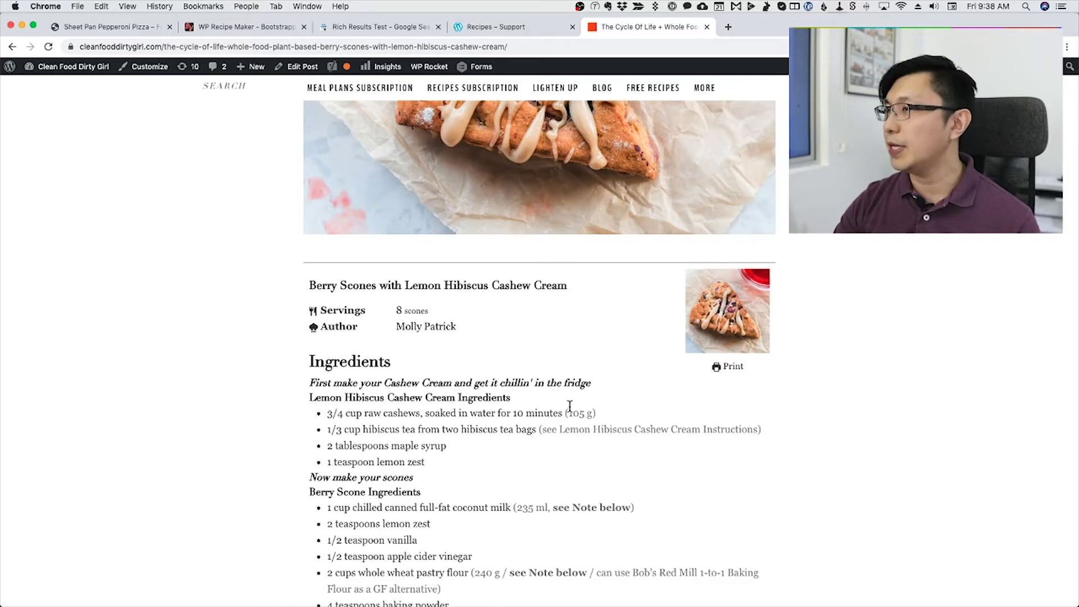
{"action": "left_click", "coordinate": [406, 307]}
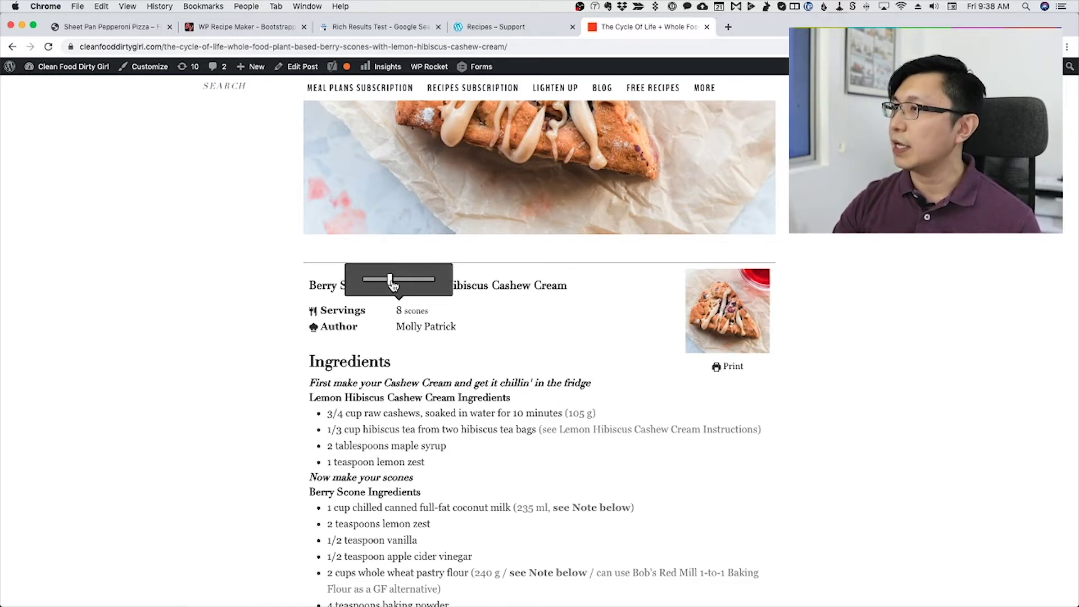
{"action": "left_click_drag", "start_coordinate": [392, 284], "coordinate": [404, 282]}
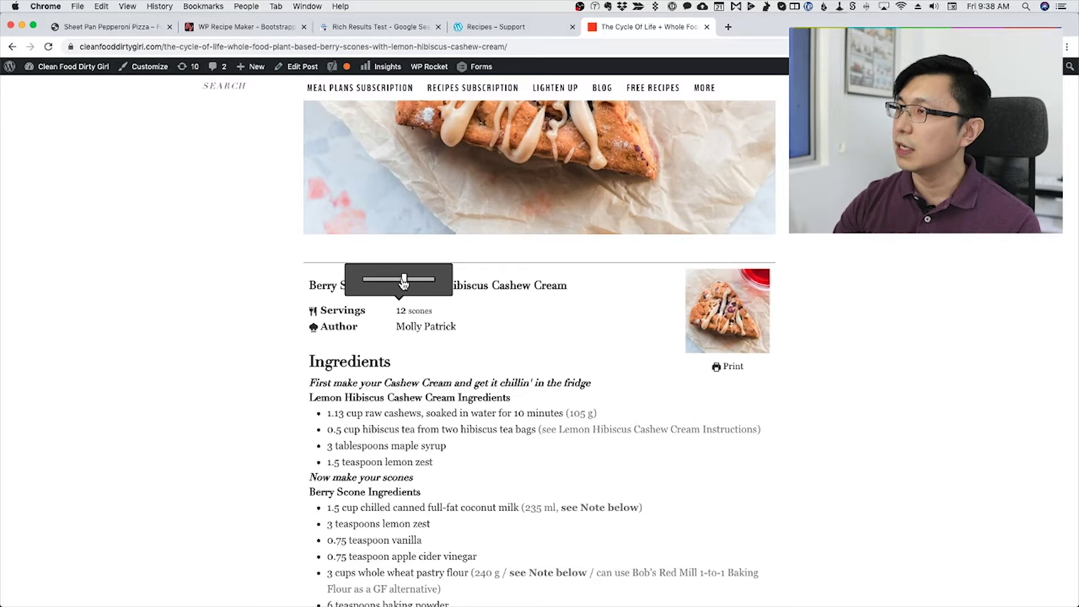
{"action": "mouse_move", "coordinate": [337, 415]}
{"action": "left_mouse_down"}
{"action": "mouse_move", "coordinate": [393, 447]}
{"action": "mouse_move", "coordinate": [341, 417]}
{"action": "left_mouse_up"}
{"action": "left_click", "coordinate": [411, 311]}
{"action": "left_click", "coordinate": [401, 309]}
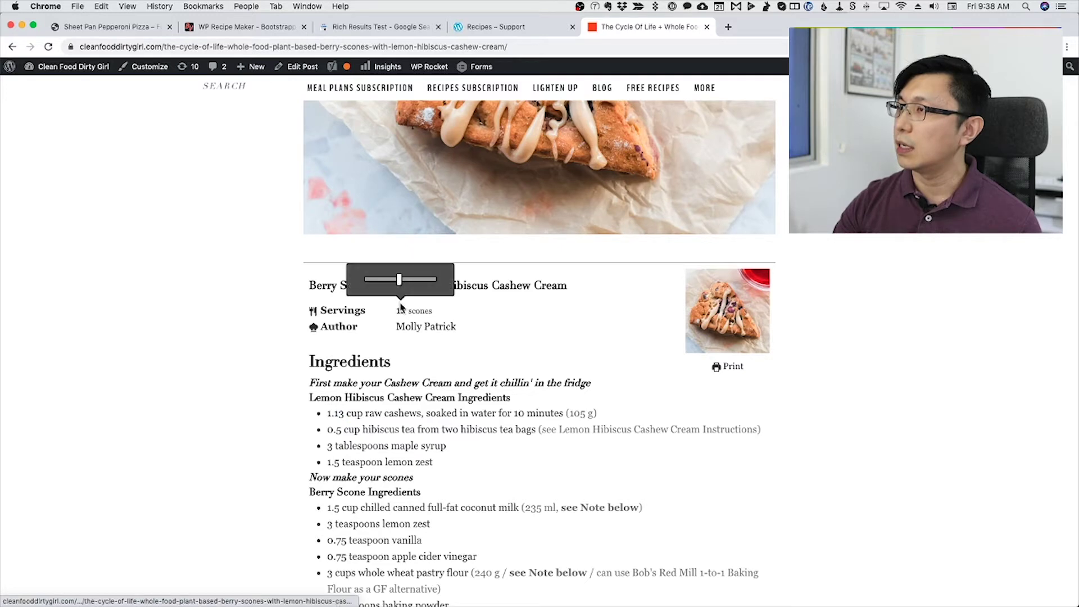
{"action": "left_click_drag", "start_coordinate": [399, 281], "coordinate": [417, 285]}
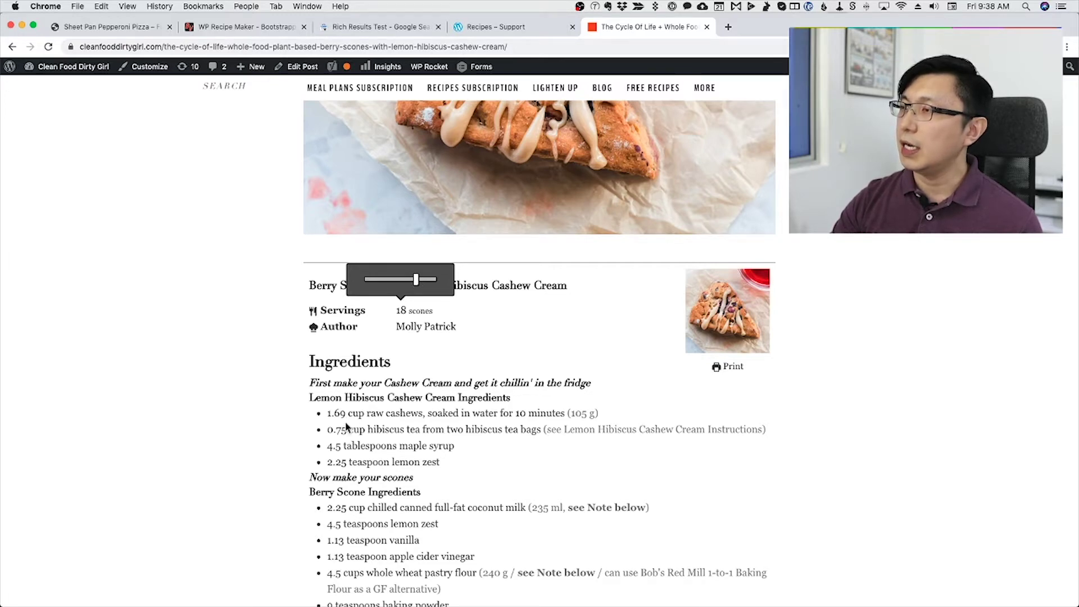
{"action": "scroll", "coordinate": [345, 427], "scroll_direction": "down", "scroll_amount": 1}
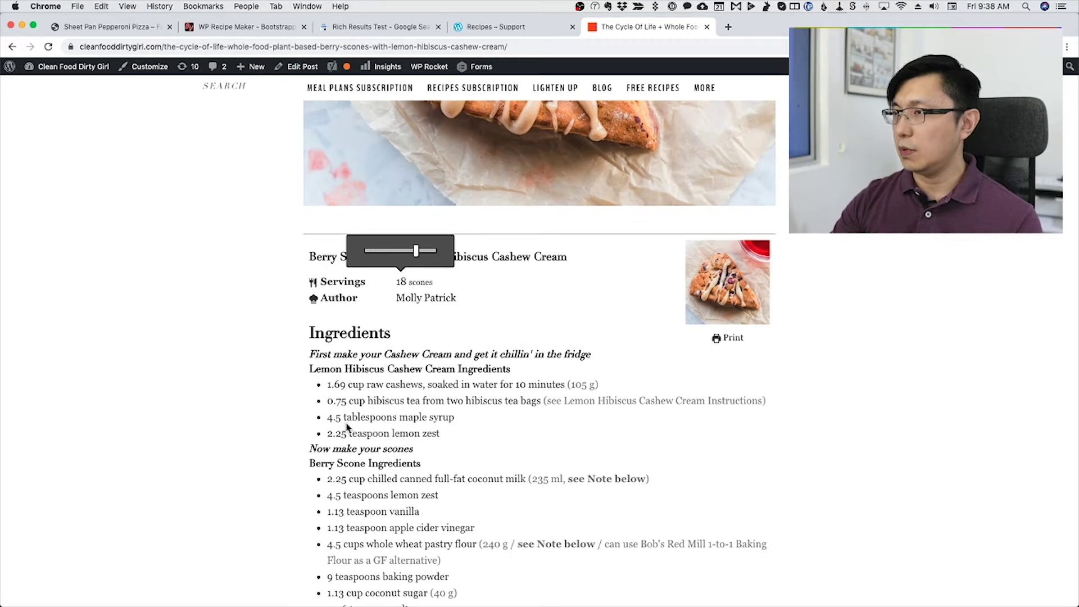
{"action": "scroll", "coordinate": [349, 408], "scroll_direction": "up", "scroll_amount": 1}
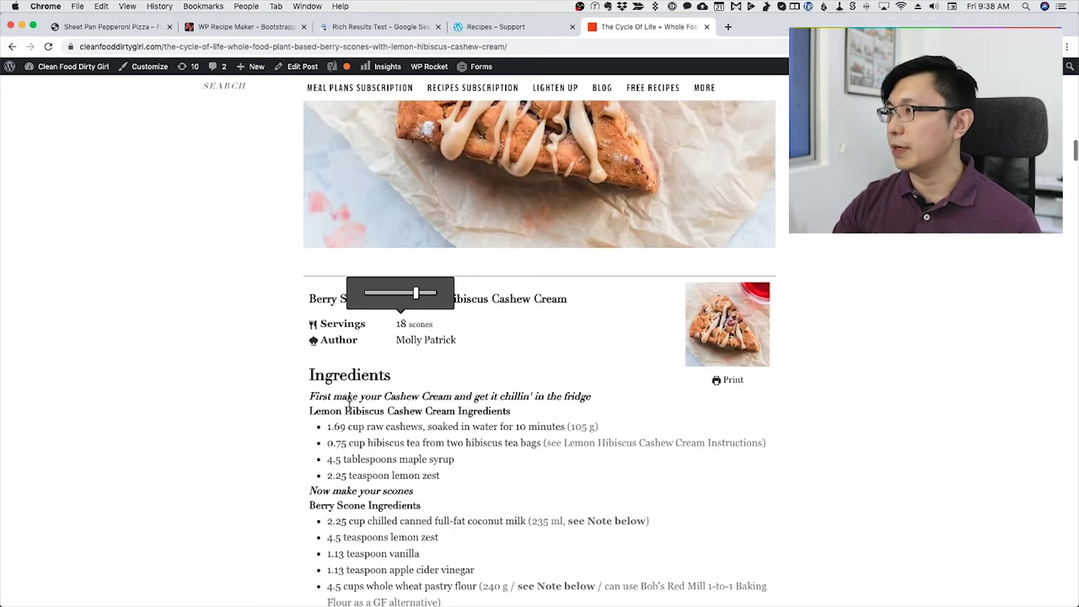
{"action": "left_click", "coordinate": [483, 388]}
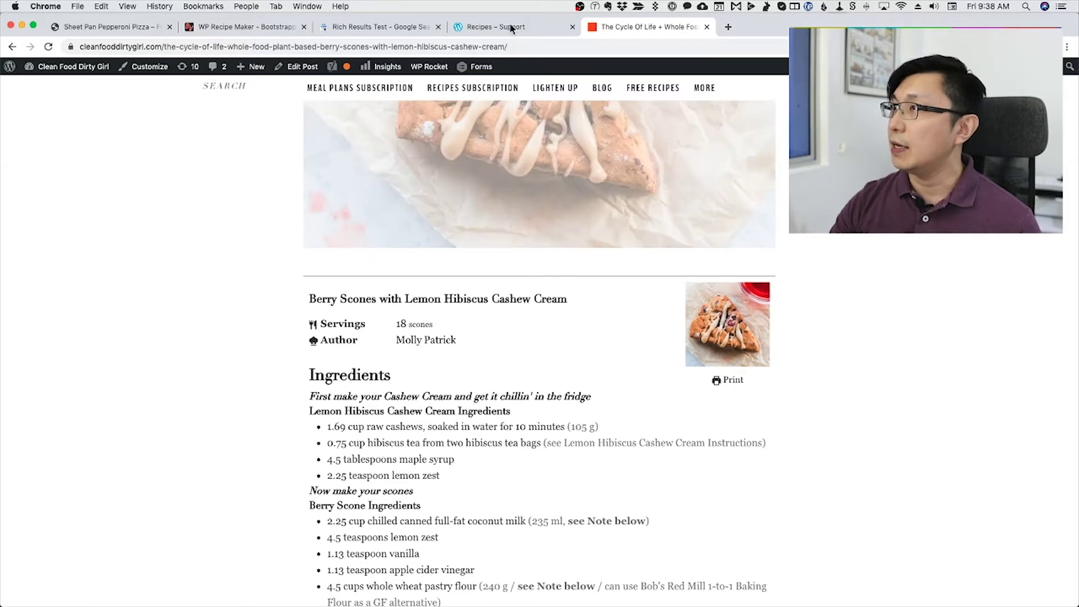
Switch to the WP Recipe Maker page and examine the top of its Amazing Vegetable Pizza demo card, including ratings and print options.
{"action": "left_click", "coordinate": [247, 26]}
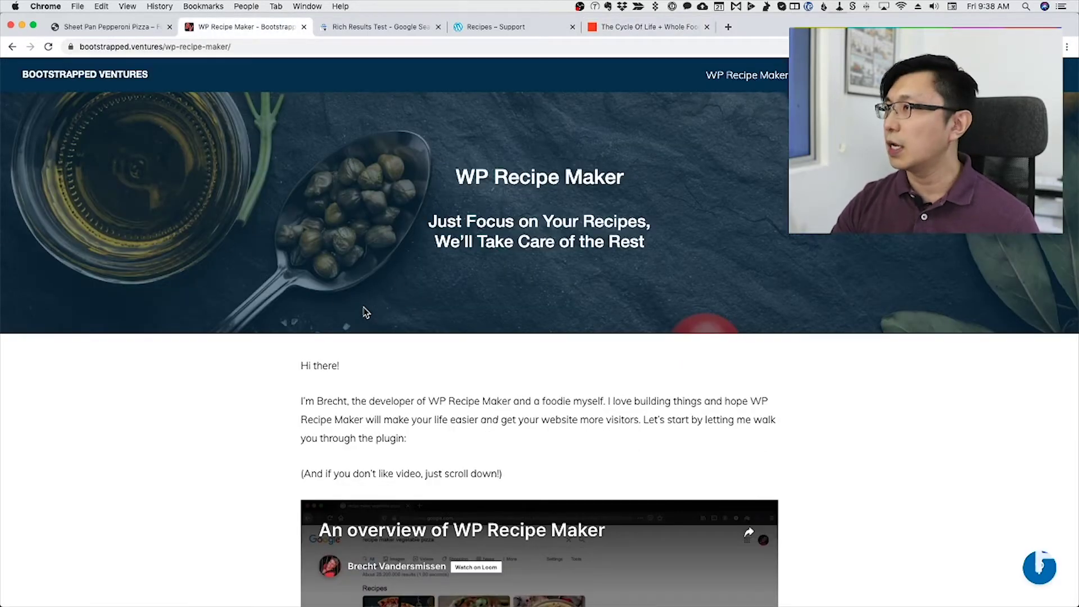
{"action": "scroll", "coordinate": [364, 313], "scroll_direction": "down", "scroll_amount": 10}
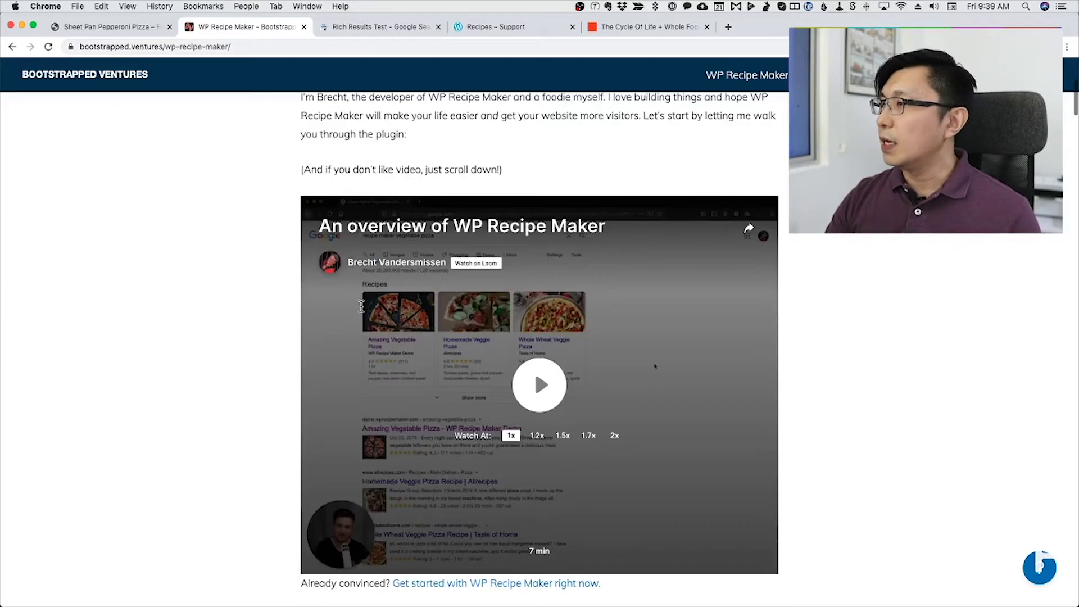
{"action": "scroll", "coordinate": [361, 305], "scroll_direction": "down", "scroll_amount": 8}
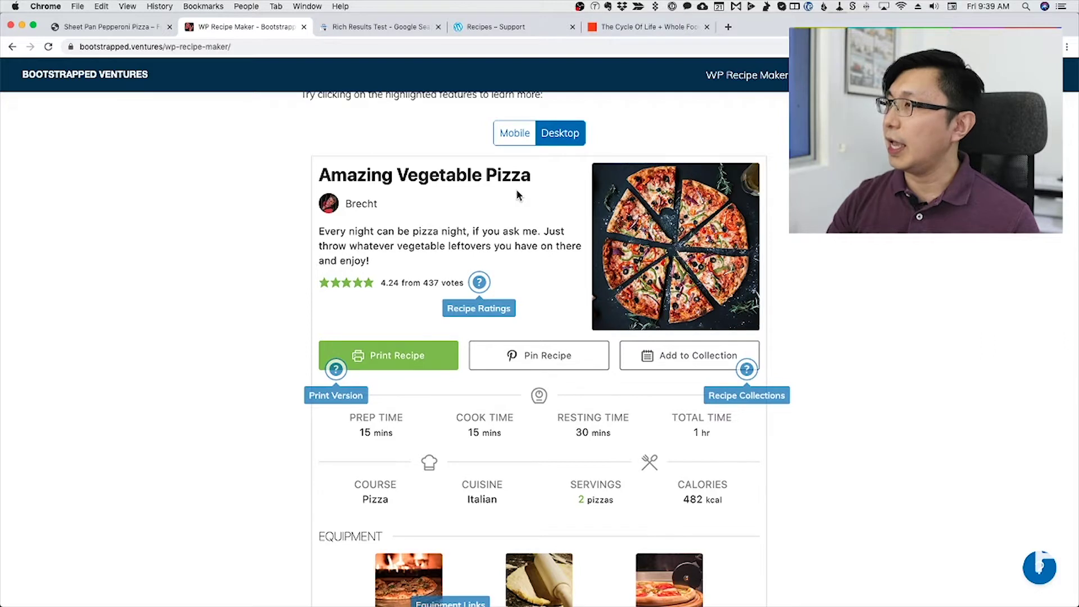
{"action": "scroll", "coordinate": [554, 239], "scroll_direction": "down", "scroll_amount": 1}
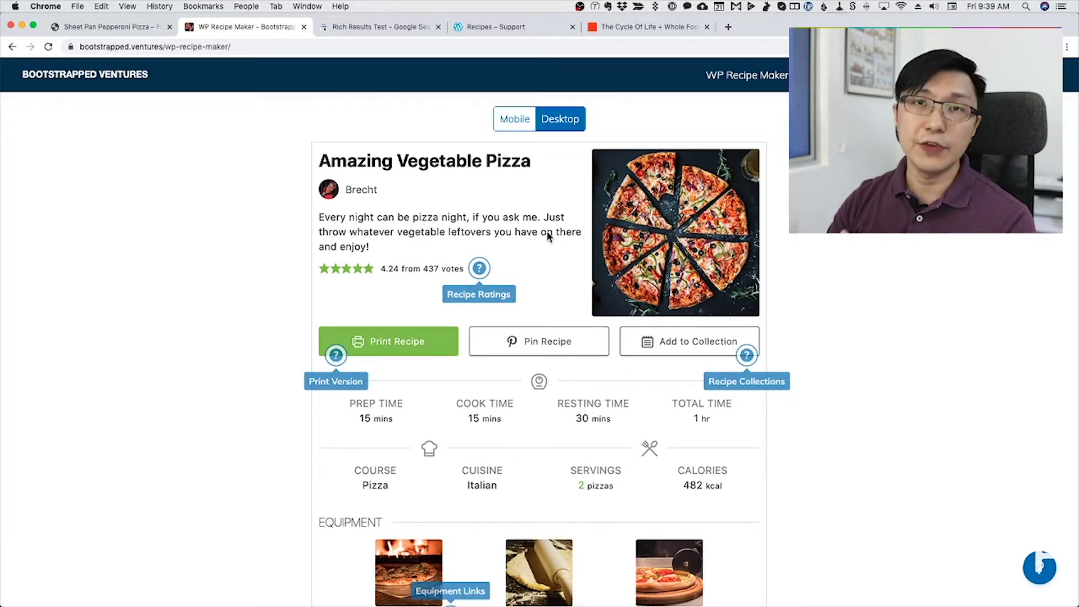
{"action": "mouse_move", "coordinate": [480, 269]}
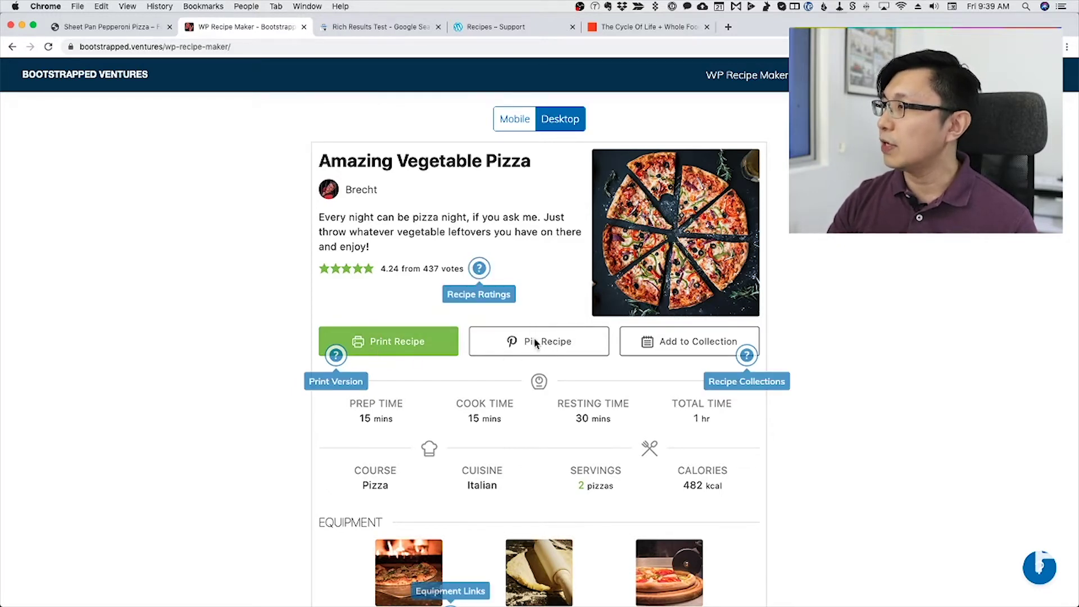
Examine the demo card's times, equipment links, unit conversion, adjustable servings, instructions, nutrition facts and call to action.
{"action": "scroll", "coordinate": [536, 342], "scroll_direction": "down", "scroll_amount": 5}
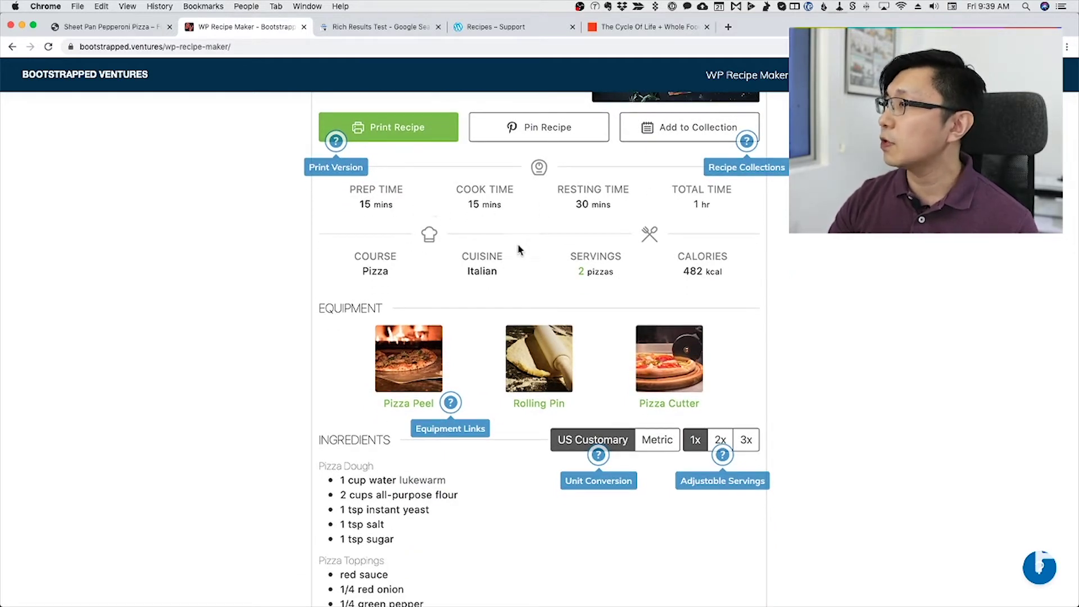
{"action": "scroll", "coordinate": [504, 286], "scroll_direction": "down", "scroll_amount": 2}
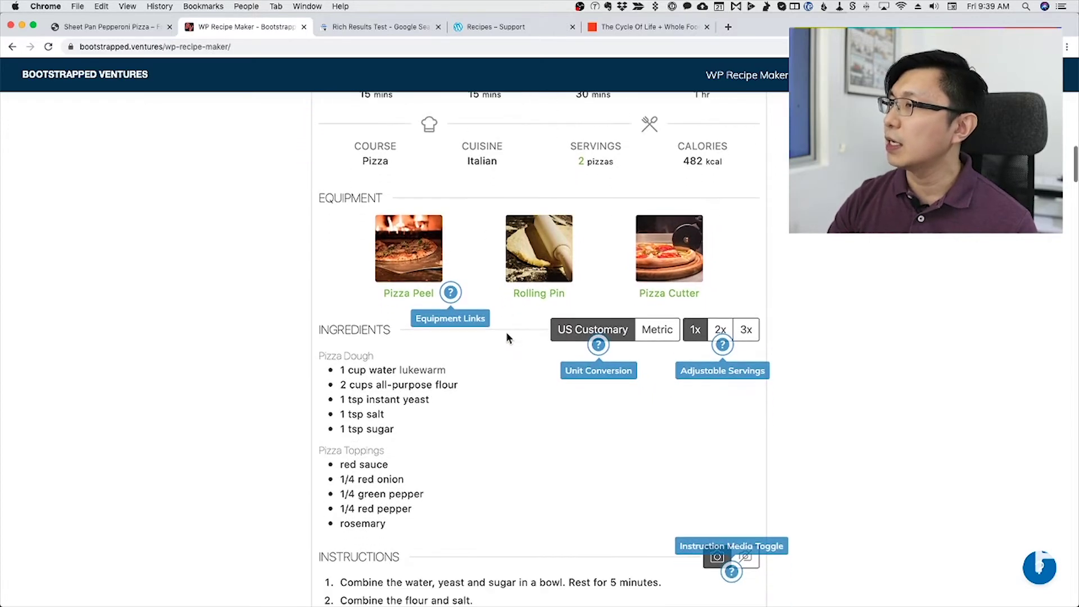
{"action": "mouse_move", "coordinate": [456, 288]}
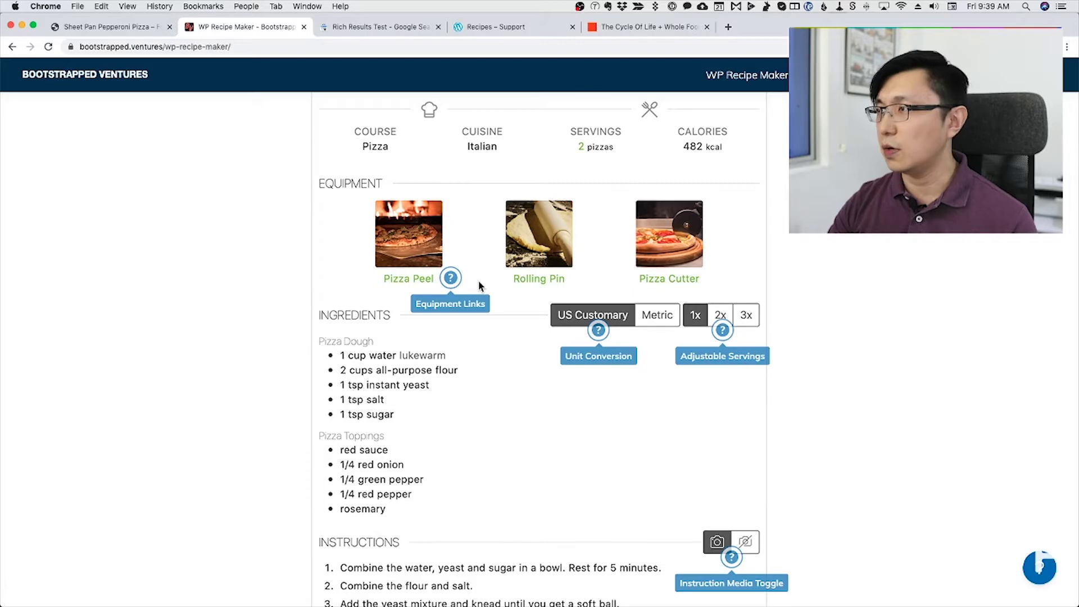
{"action": "scroll", "coordinate": [478, 286], "scroll_direction": "down", "scroll_amount": 1}
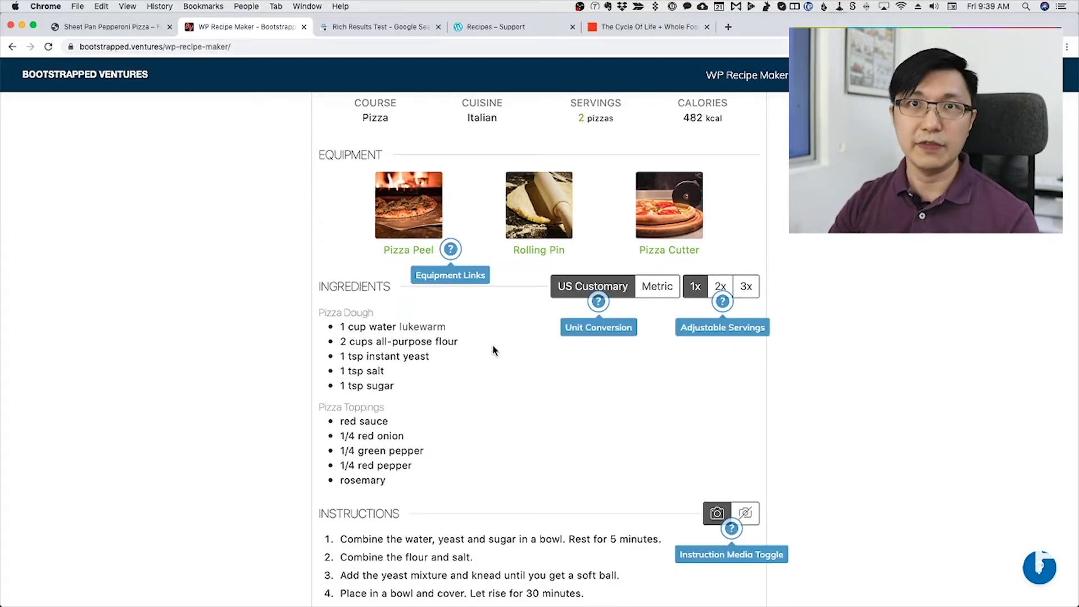
{"action": "scroll", "coordinate": [494, 350], "scroll_direction": "down", "scroll_amount": 4}
{"action": "scroll", "coordinate": [513, 337], "scroll_direction": "down", "scroll_amount": 15}
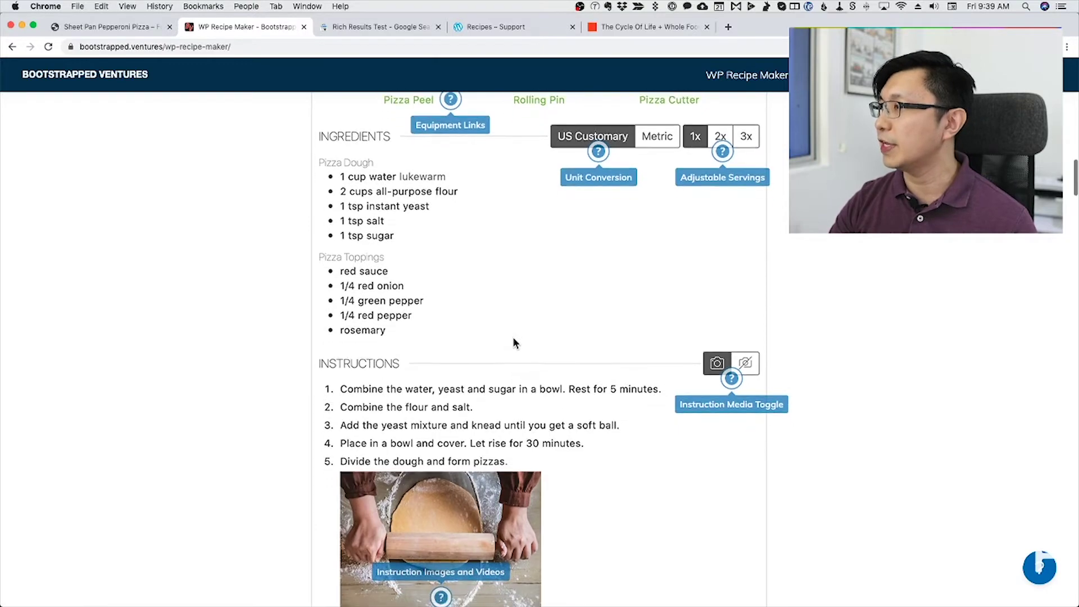
{"action": "scroll", "coordinate": [541, 333], "scroll_direction": "down", "scroll_amount": 6}
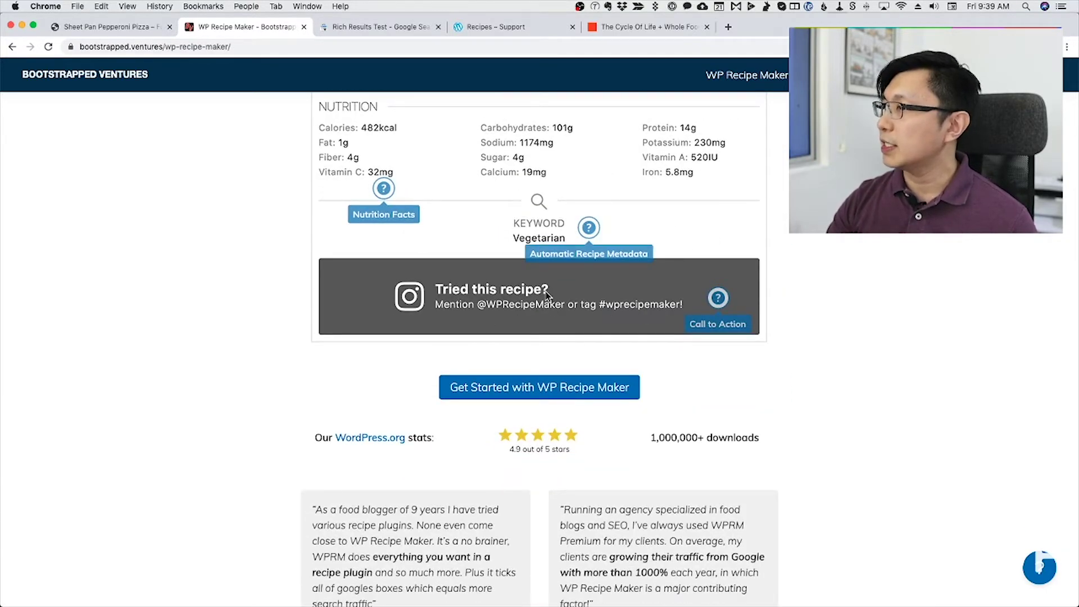
{"action": "mouse_move", "coordinate": [724, 334]}
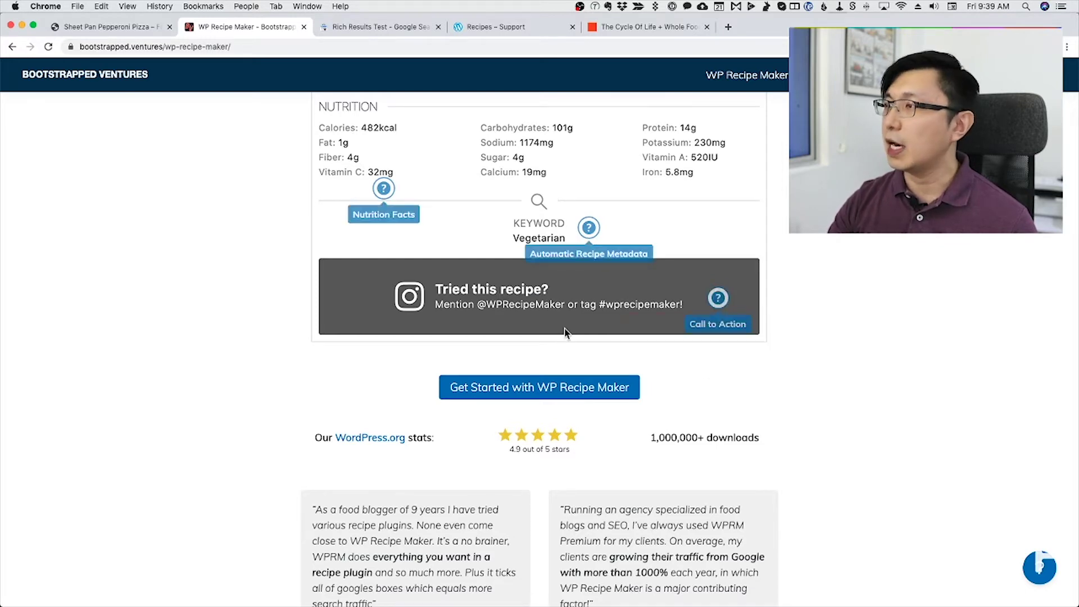
{"action": "scroll", "coordinate": [565, 331], "scroll_direction": "up", "scroll_amount": 15}
{"action": "scroll", "coordinate": [564, 339], "scroll_direction": "up", "scroll_amount": 10}
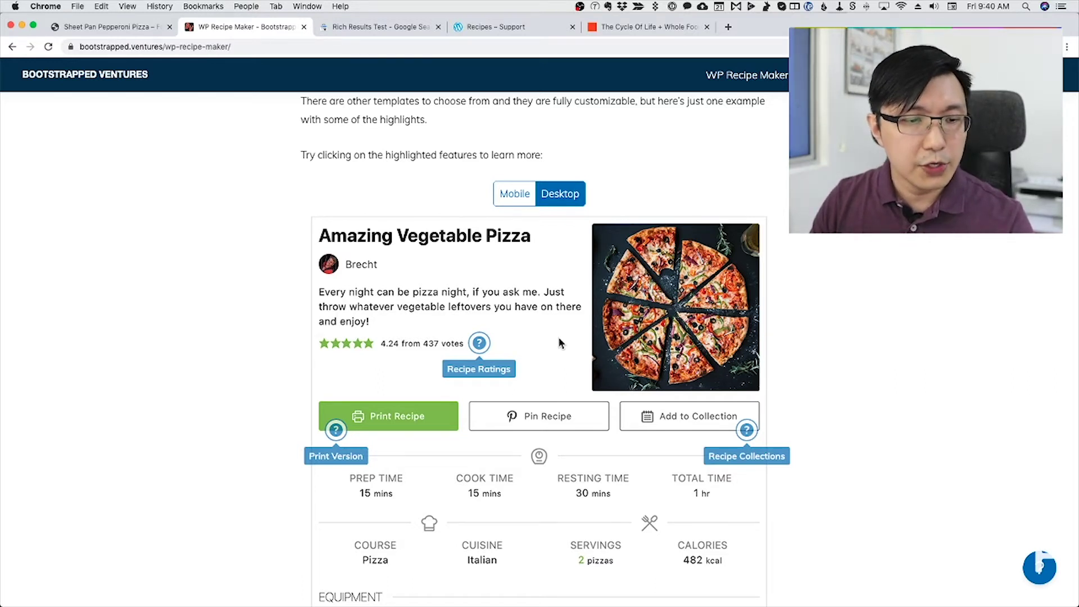
Switch back to the Sheet Pan Pepperoni Pizza post and review its intro, equipment and ingredients.
{"action": "left_click", "coordinate": [137, 26]}
{"action": "scroll", "coordinate": [467, 393], "scroll_direction": "up", "scroll_amount": 6}
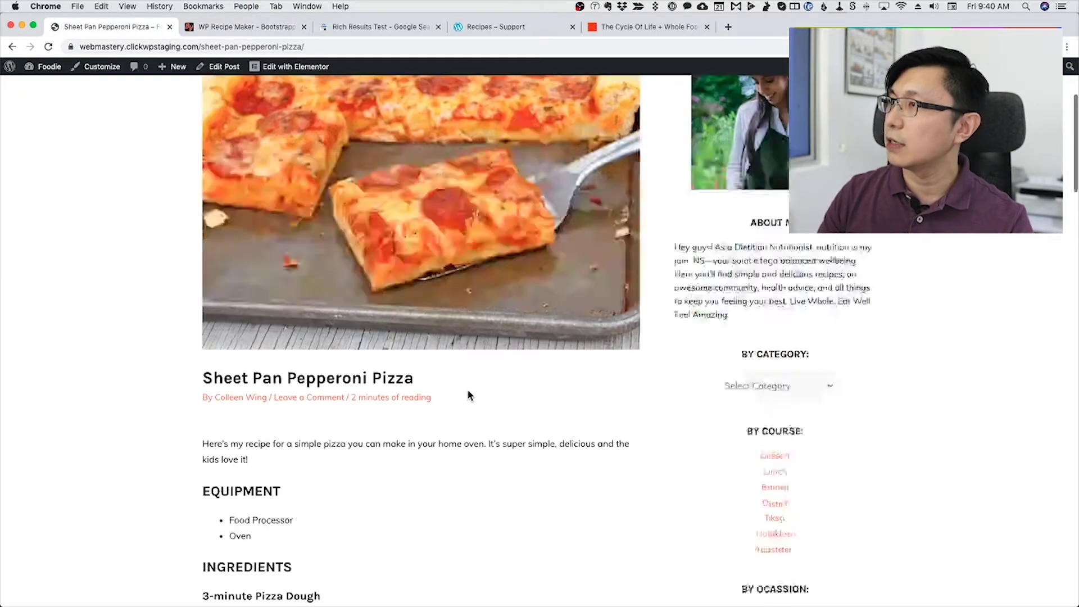
{"action": "scroll", "coordinate": [467, 393], "scroll_direction": "down", "scroll_amount": 7}
{"action": "scroll", "coordinate": [467, 393], "scroll_direction": "down", "scroll_amount": 3}
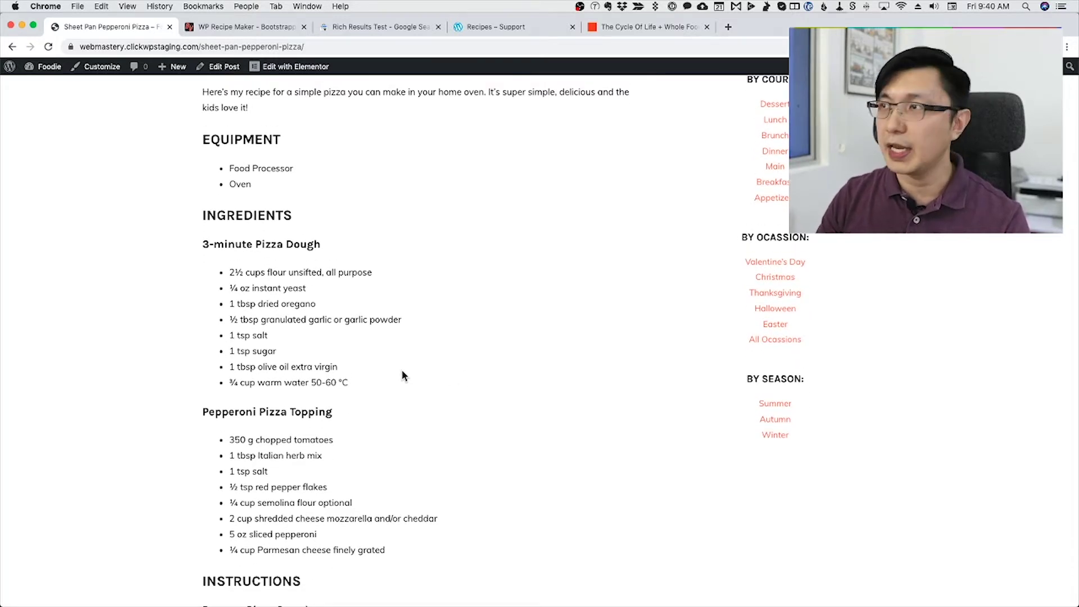
Copy the published pizza post's recipe text, from the EQUIPMENT heading through the last instruction.
{"action": "left_click", "coordinate": [217, 67]}
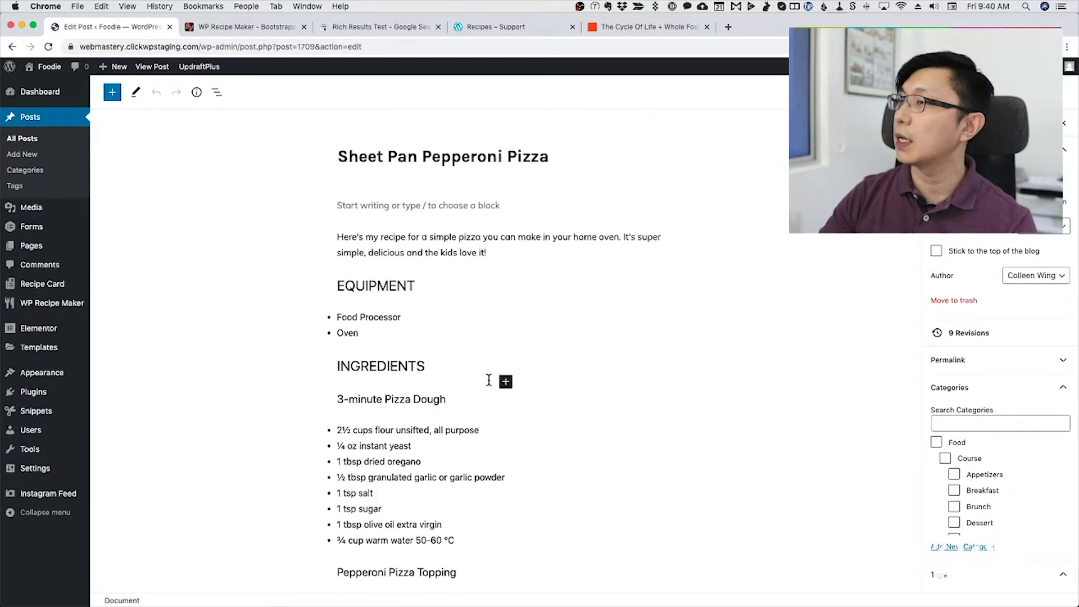
{"action": "left_click", "coordinate": [13, 46]}
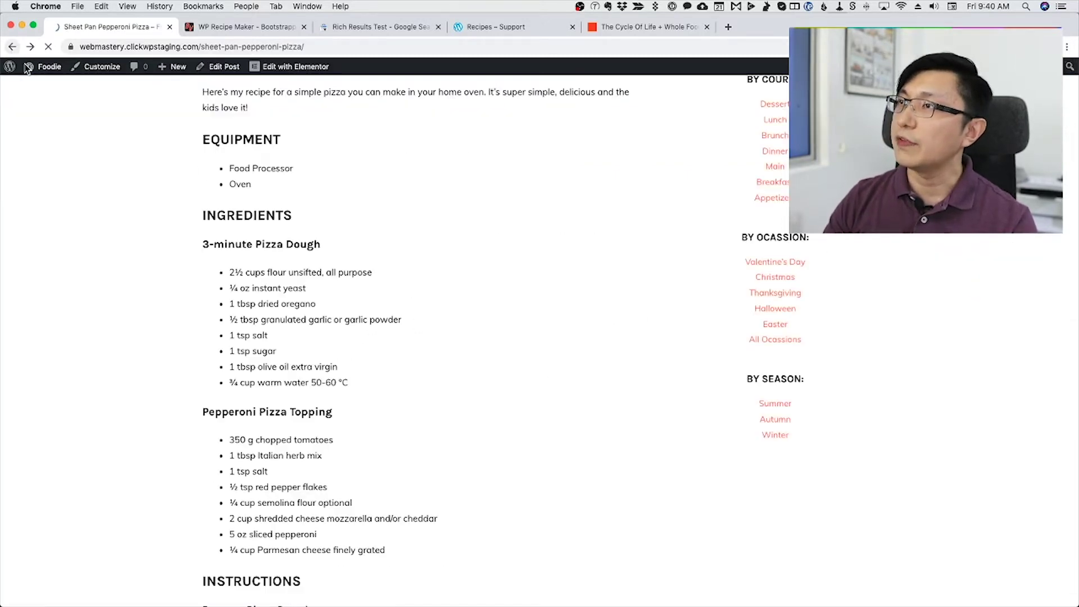
{"action": "left_click_drag", "start_coordinate": [205, 139], "coordinate": [495, 384]}
{"action": "scroll", "coordinate": [291, 346], "scroll_direction": "down", "scroll_amount": 7}
{"action": "right_click", "coordinate": [377, 345]}
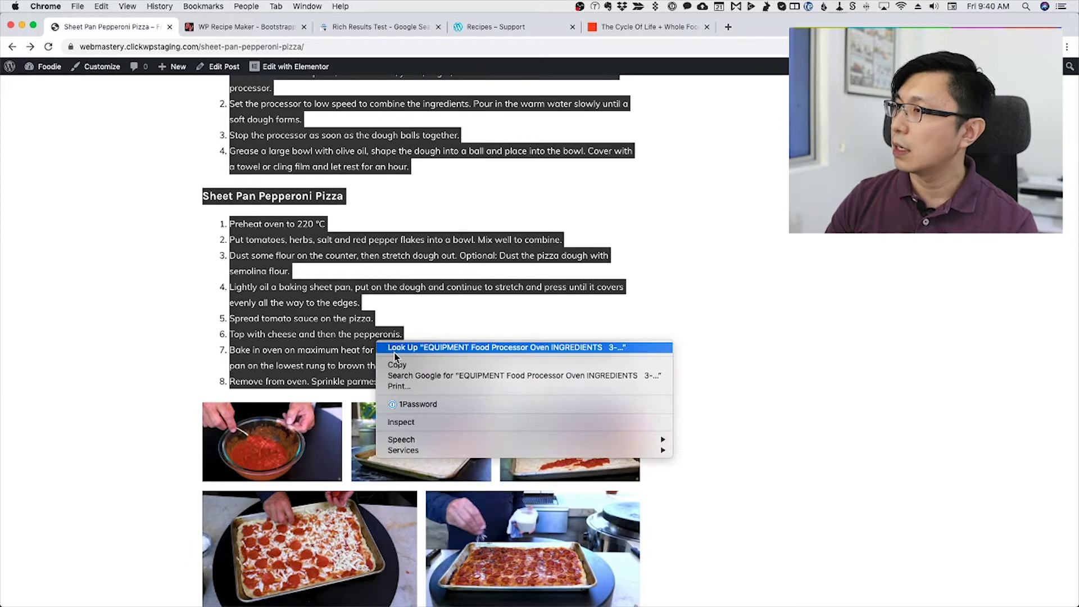
{"action": "left_click", "coordinate": [408, 365]}
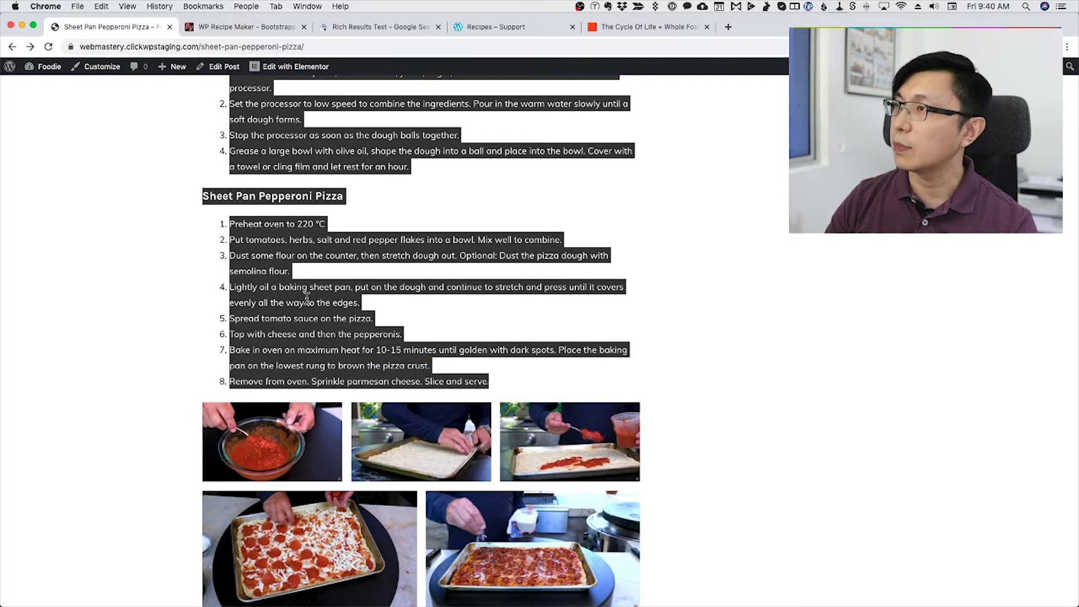
Return to the pizza post's editor and delete the empty paragraph above the intro.
{"action": "left_click", "coordinate": [32, 48]}
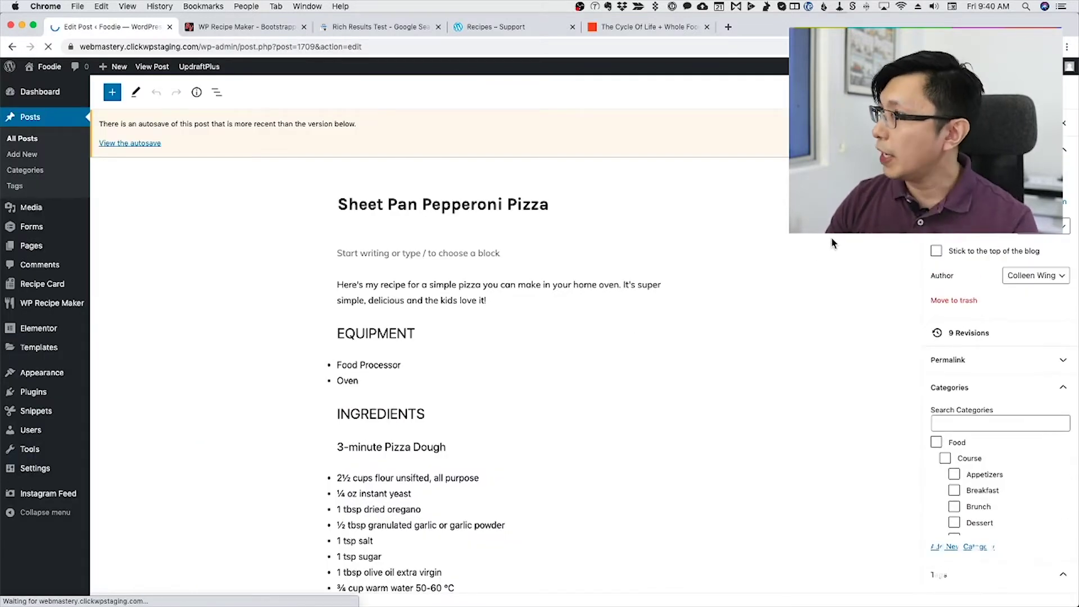
{"action": "left_click", "coordinate": [404, 206]}
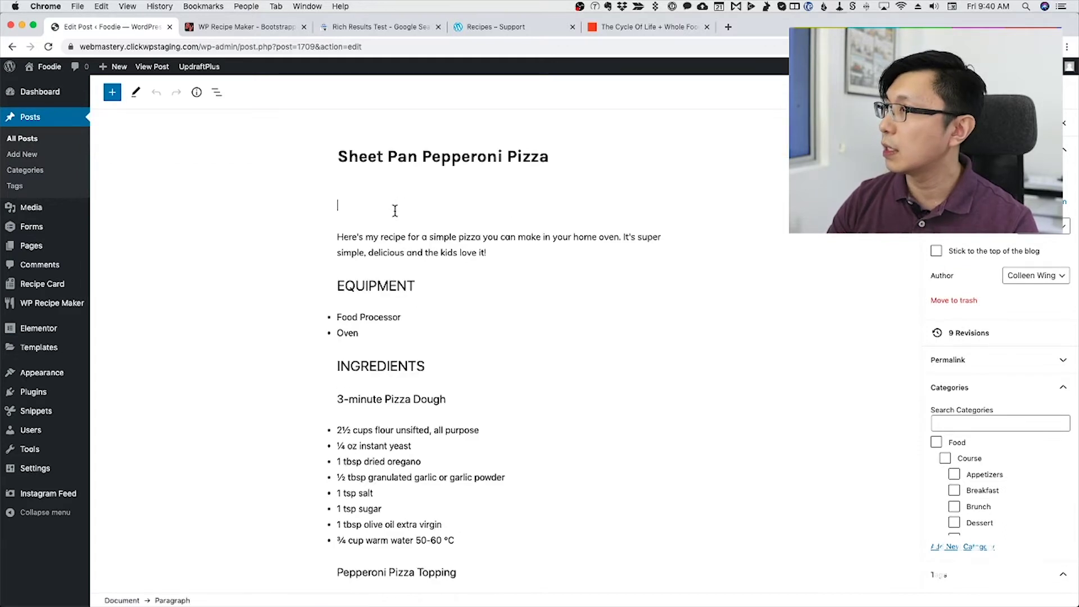
{"action": "key", "text": "Delete"}
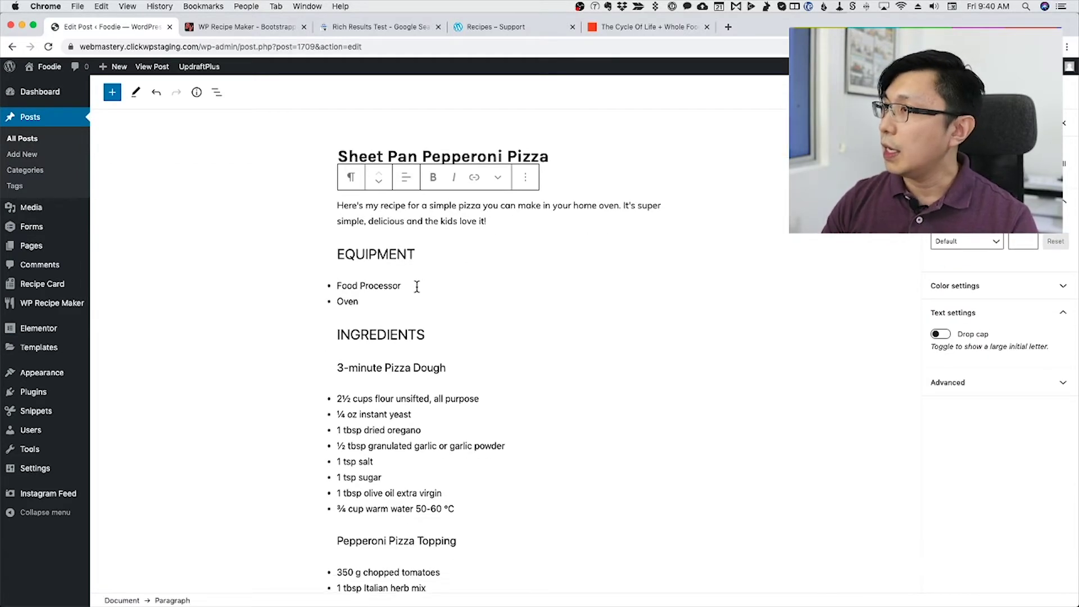
{"action": "left_click", "coordinate": [444, 260]}
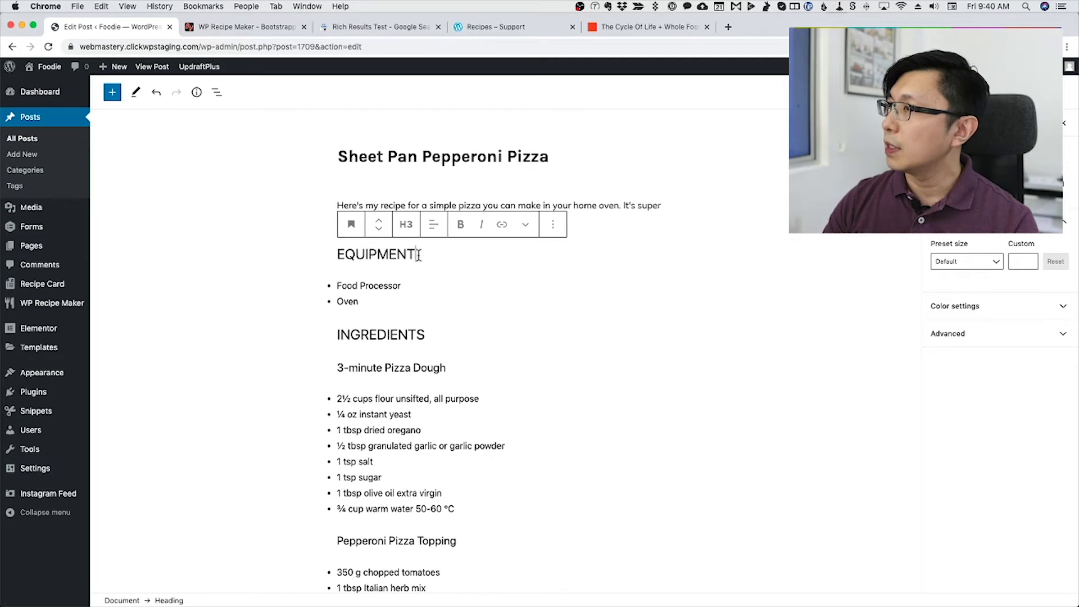
{"action": "left_click", "coordinate": [585, 231]}
{"action": "left_click_drag", "start_coordinate": [457, 252], "coordinate": [474, 479]}
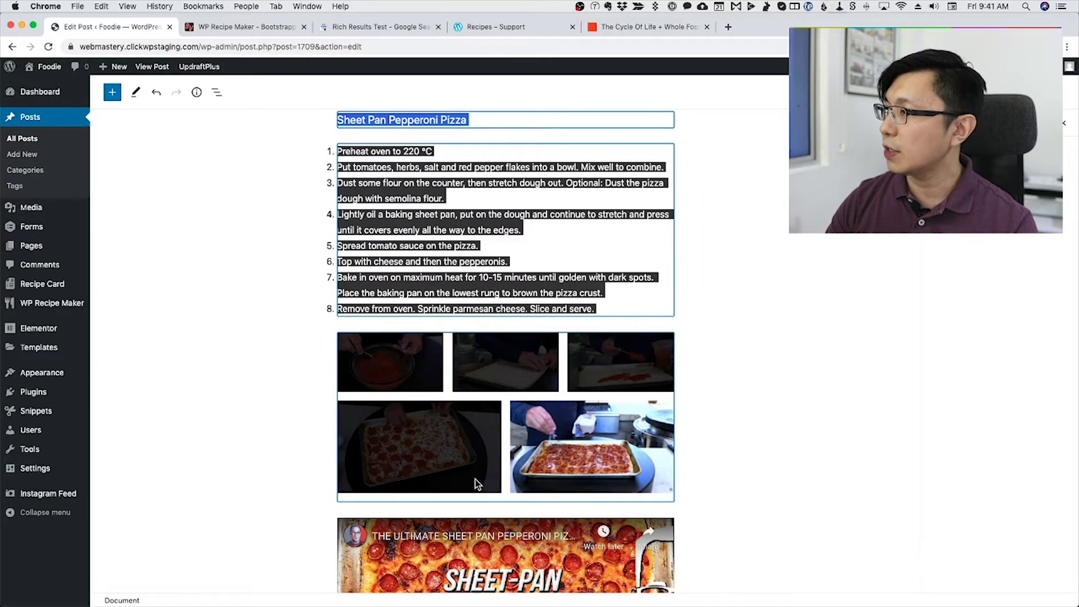
{"action": "scroll", "coordinate": [524, 440], "scroll_direction": "up", "scroll_amount": 15}
Insert a WPRM Recipe block between the intro paragraph and the EQUIPMENT heading.
{"action": "left_click_drag", "start_coordinate": [574, 483], "coordinate": [504, 216]}
{"action": "key", "text": "Return"}
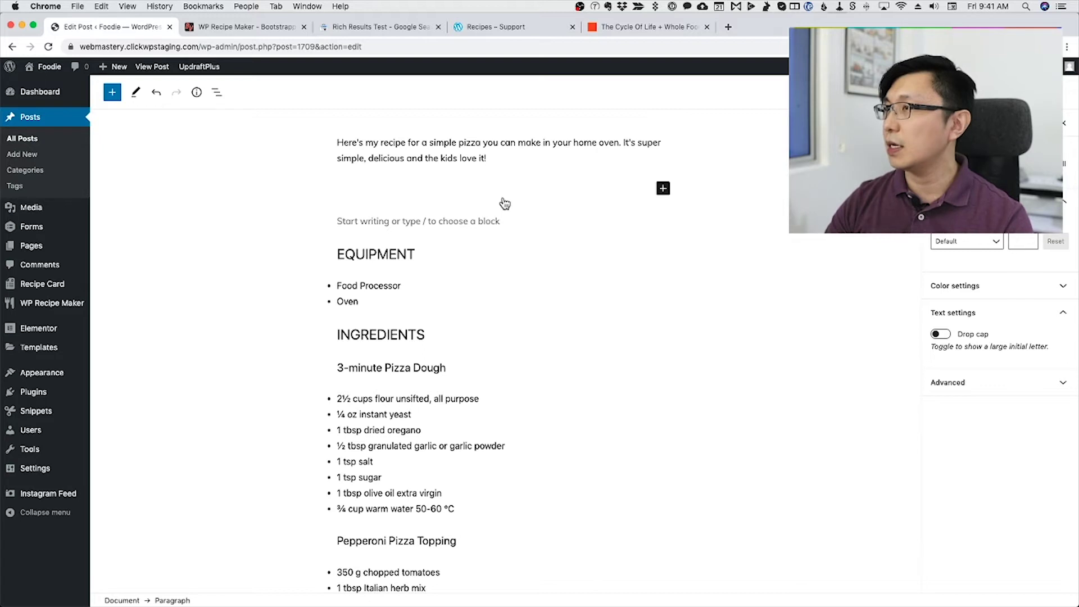
{"action": "left_click", "coordinate": [664, 191]}
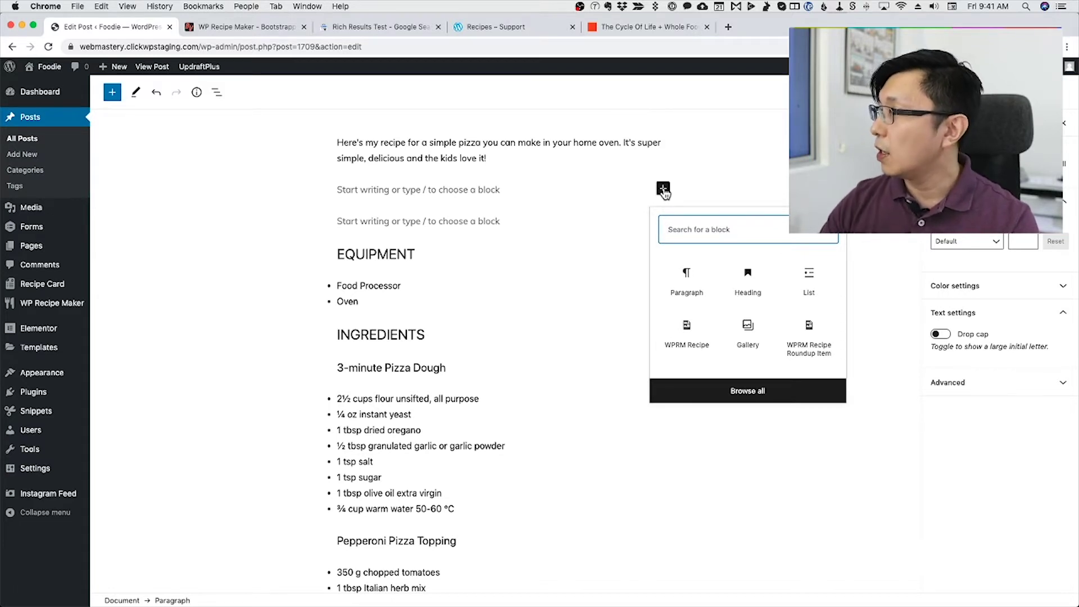
{"action": "left_click", "coordinate": [695, 335]}
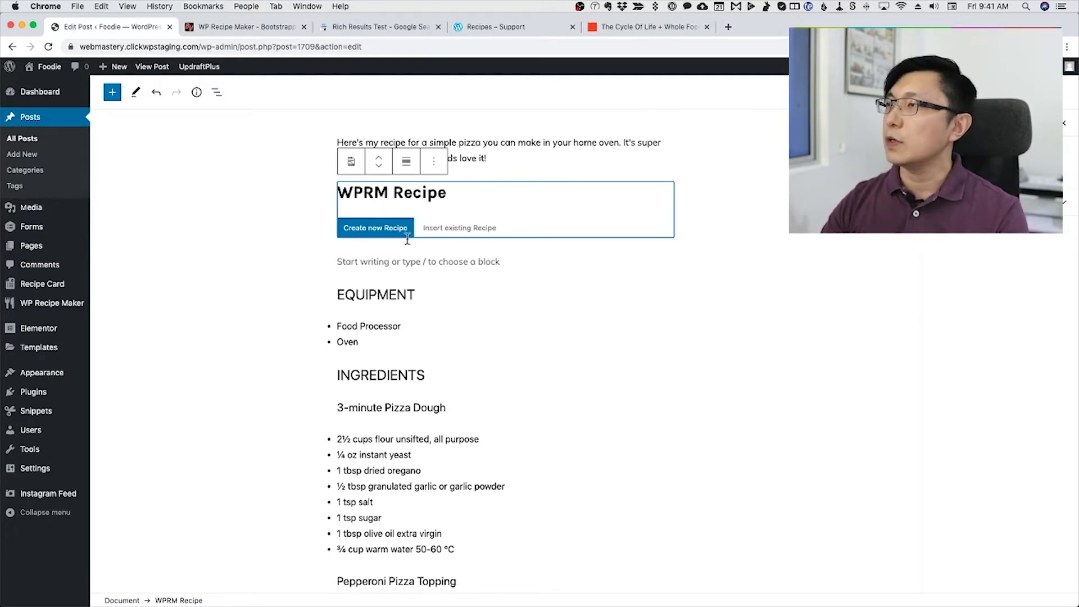
Create a new recipe in the WPRM Recipe block and name it "Sheet Pan Pepperoni Pizza".
{"action": "left_click", "coordinate": [375, 232]}
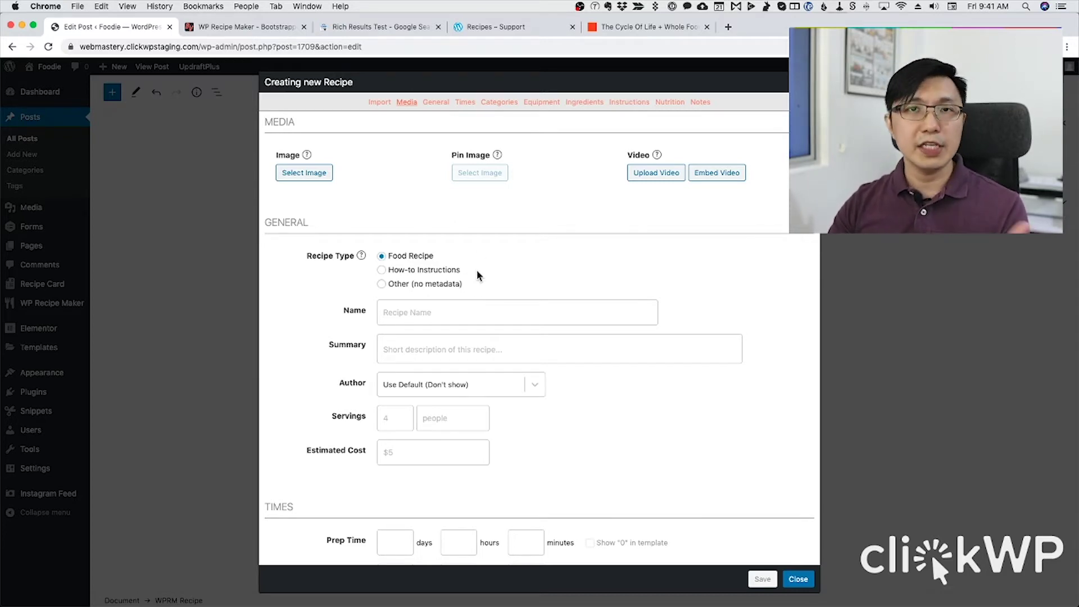
{"action": "left_click", "coordinate": [406, 316]}
{"action": "scroll", "coordinate": [410, 353], "scroll_direction": "down", "scroll_amount": 5}
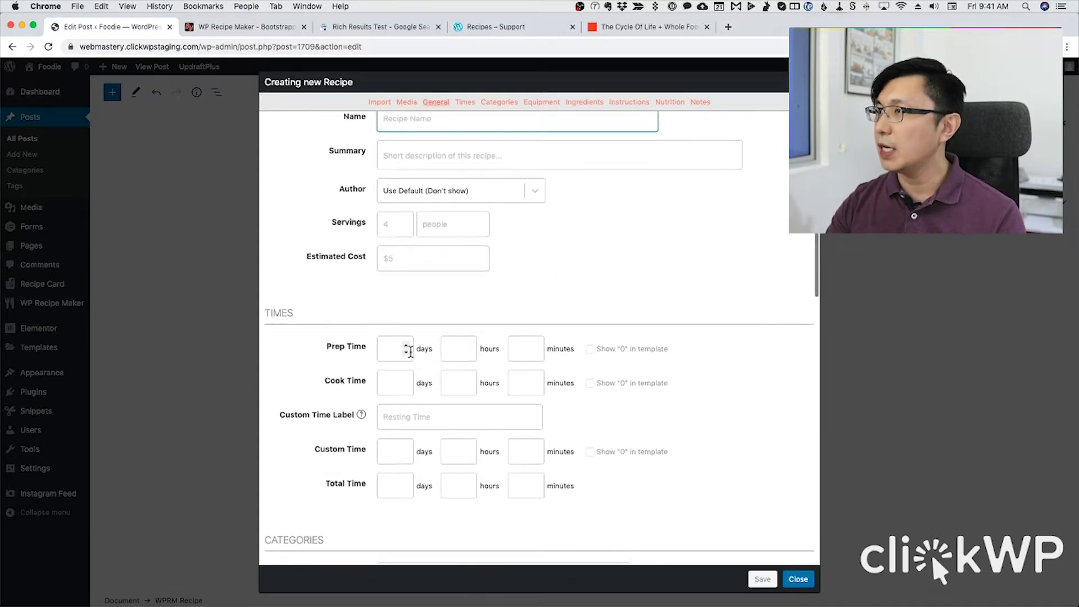
{"action": "scroll", "coordinate": [409, 353], "scroll_direction": "up", "scroll_amount": 4}
{"action": "type", "text": "Sheet "}
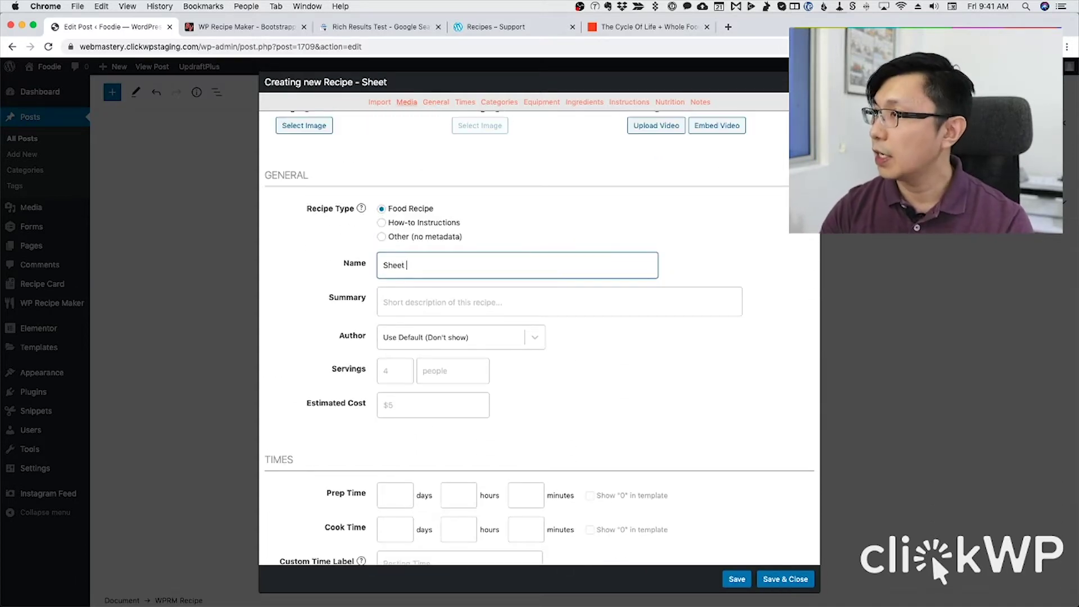
{"action": "type", "text": "Pan Pepperoni Pizza"}
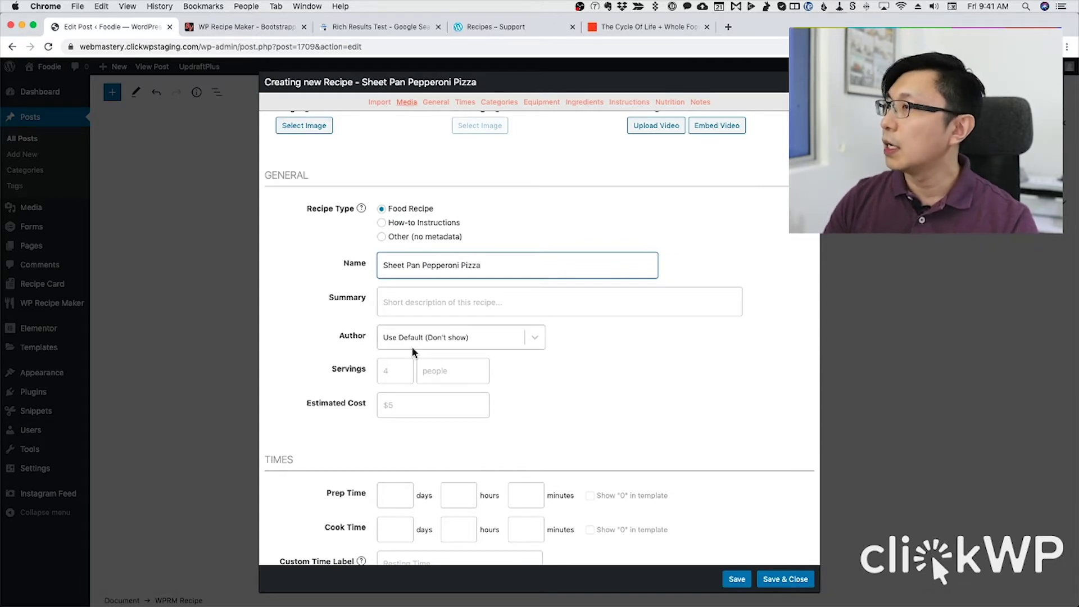
Paste the copied pizza recipe text into the recipe's Import from Text field.
{"action": "left_click", "coordinate": [414, 308]}
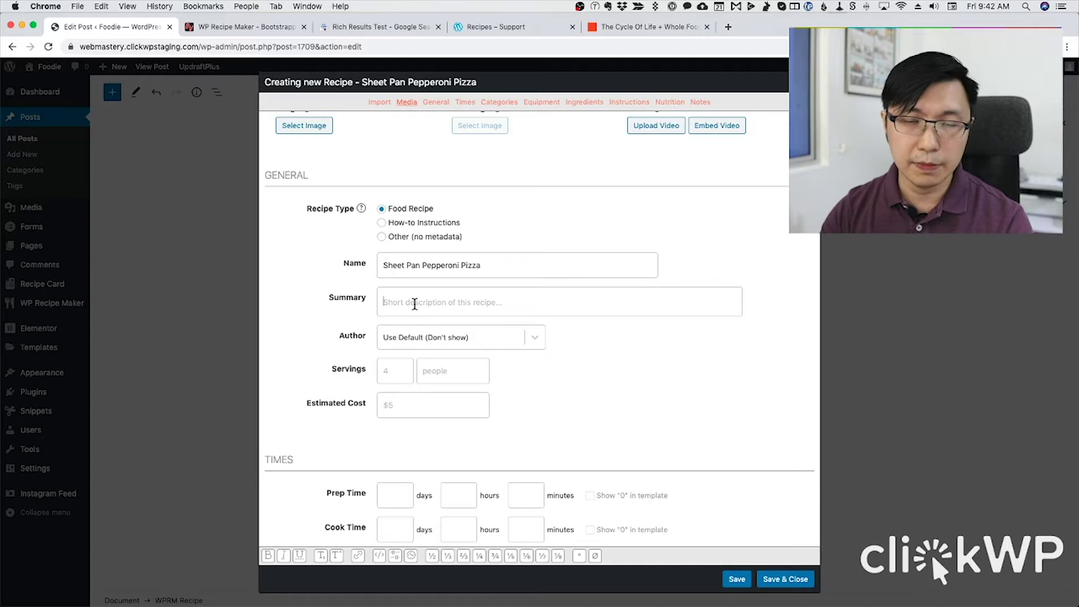
{"action": "scroll", "coordinate": [432, 315], "scroll_direction": "down", "scroll_amount": 10}
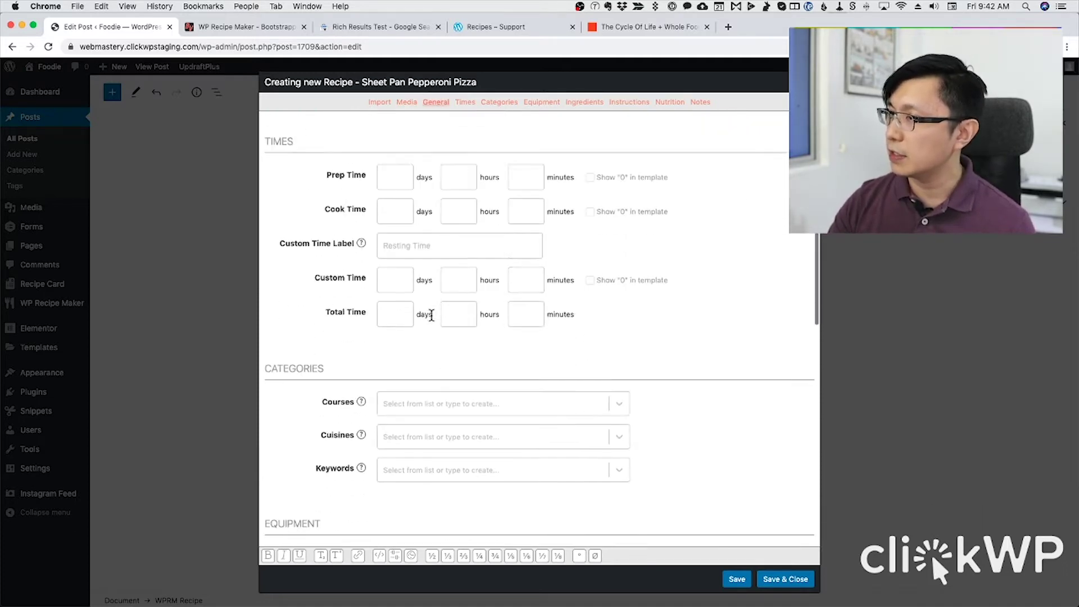
{"action": "scroll", "coordinate": [433, 319], "scroll_direction": "down", "scroll_amount": 5}
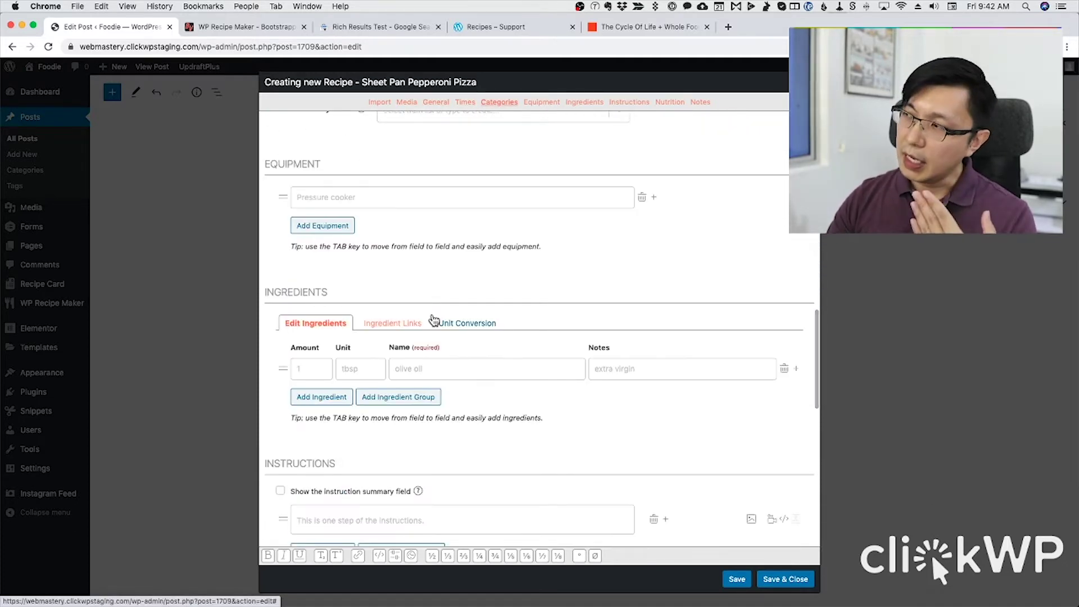
{"action": "scroll", "coordinate": [433, 319], "scroll_direction": "down", "scroll_amount": 2}
{"action": "scroll", "coordinate": [433, 319], "scroll_direction": "up", "scroll_amount": 15}
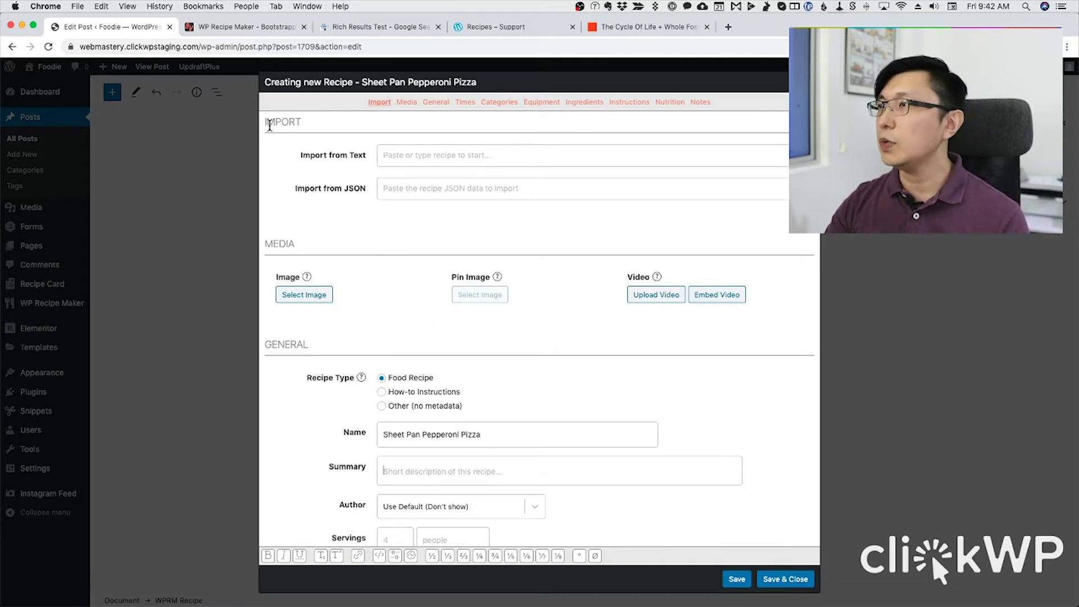
{"action": "left_click", "coordinate": [381, 103]}
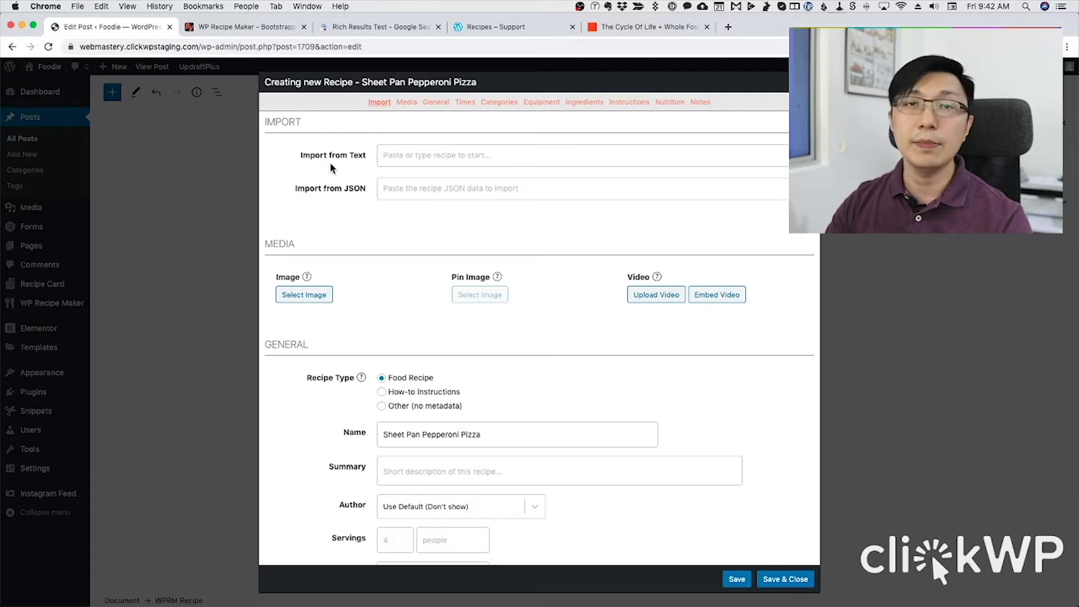
{"action": "left_click", "coordinate": [415, 158]}
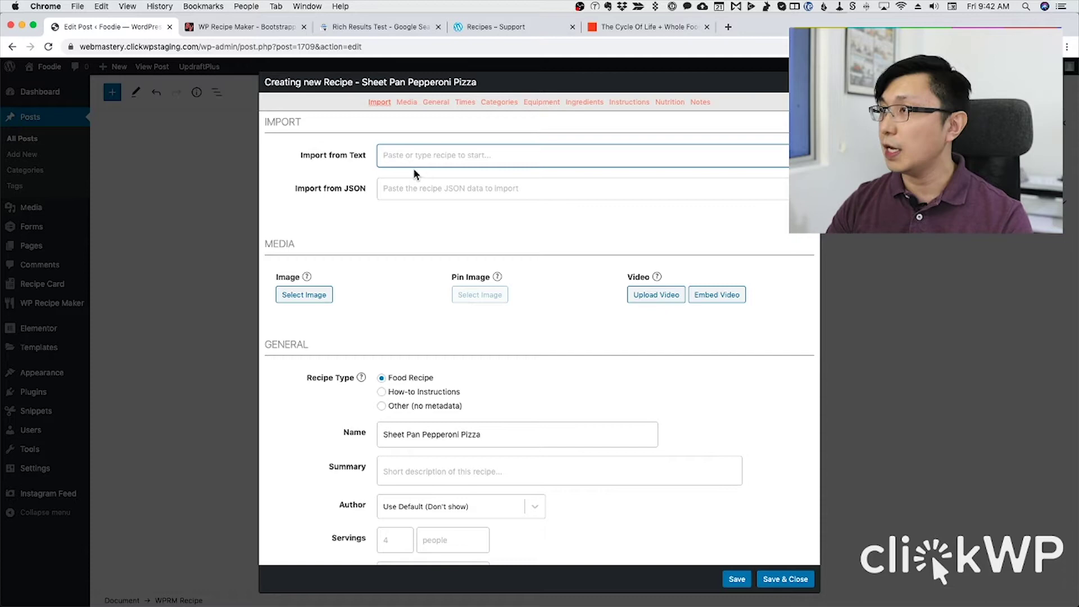
{"action": "key", "text": "super+v"}
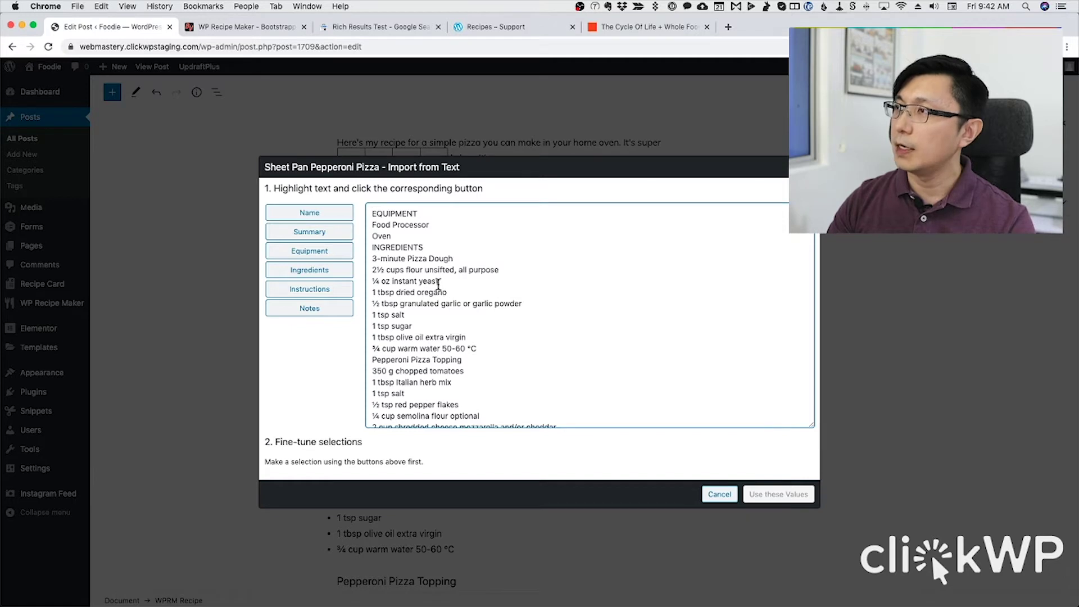
Assign Food Processor and Oven as equipment, and the lines from "3-minute Pizza Dough" through the Parmesan cheese as ingredients.
{"action": "left_click_drag", "start_coordinate": [392, 236], "coordinate": [367, 225]}
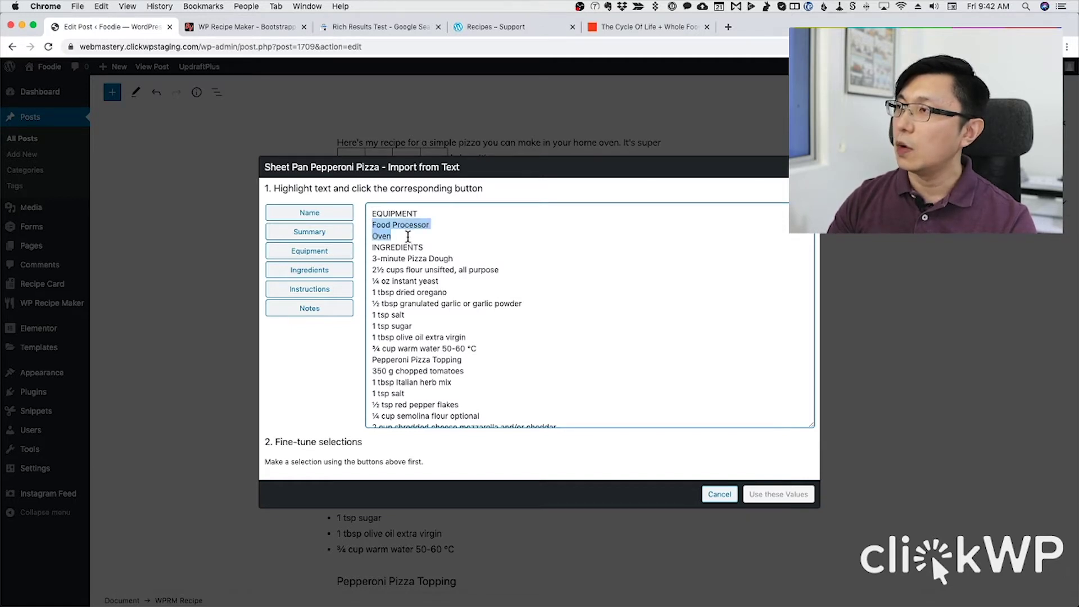
{"action": "left_click", "coordinate": [345, 252]}
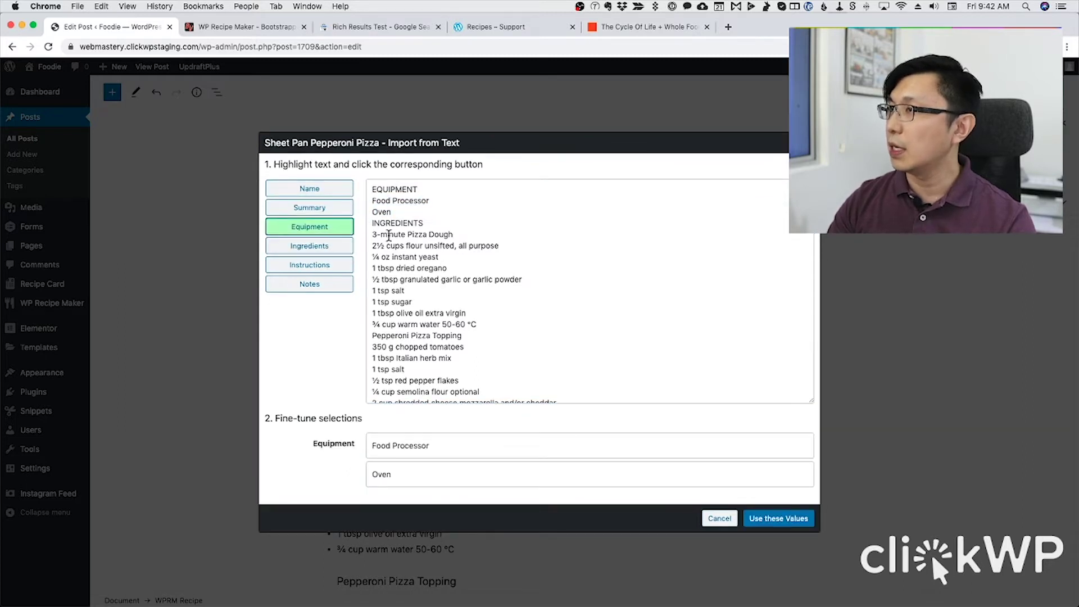
{"action": "left_click_drag", "start_coordinate": [372, 235], "coordinate": [509, 372]}
{"action": "scroll", "coordinate": [427, 355], "scroll_direction": "down", "scroll_amount": 2}
{"action": "scroll", "coordinate": [428, 360], "scroll_direction": "down", "scroll_amount": 2}
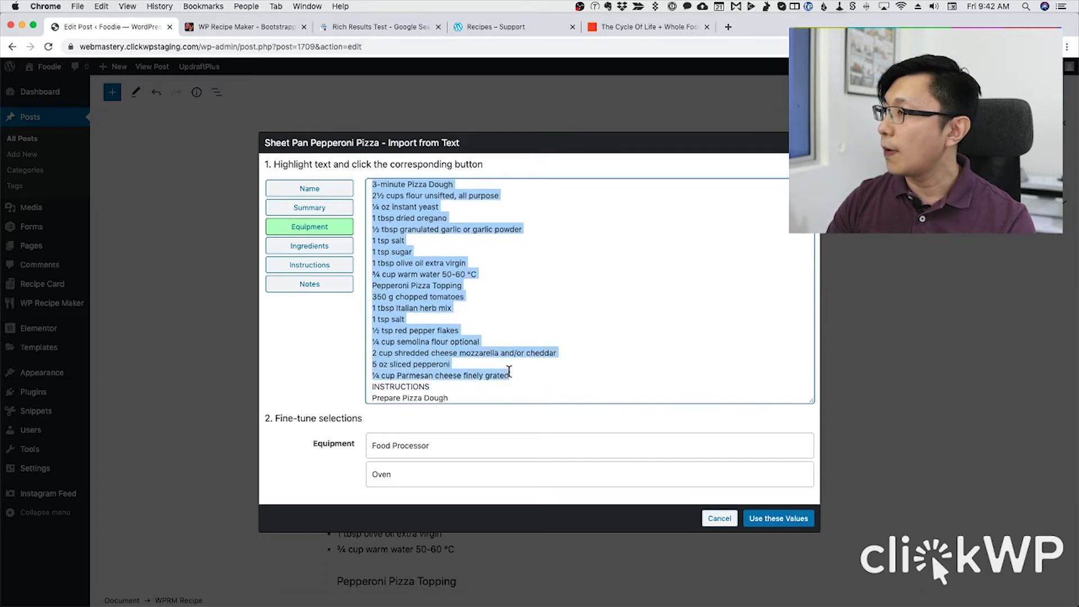
{"action": "left_click", "coordinate": [335, 246]}
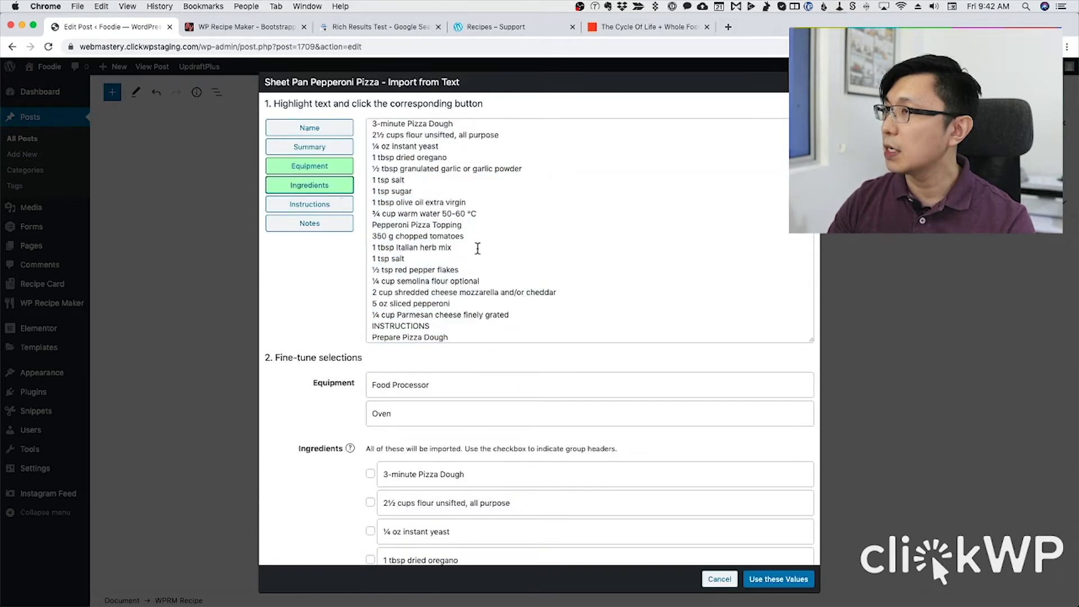
Assign the text from "Prepare Pizza Dough" through the final "Slice and serve." line as the recipe's instructions.
{"action": "scroll", "coordinate": [476, 241], "scroll_direction": "down", "scroll_amount": 3}
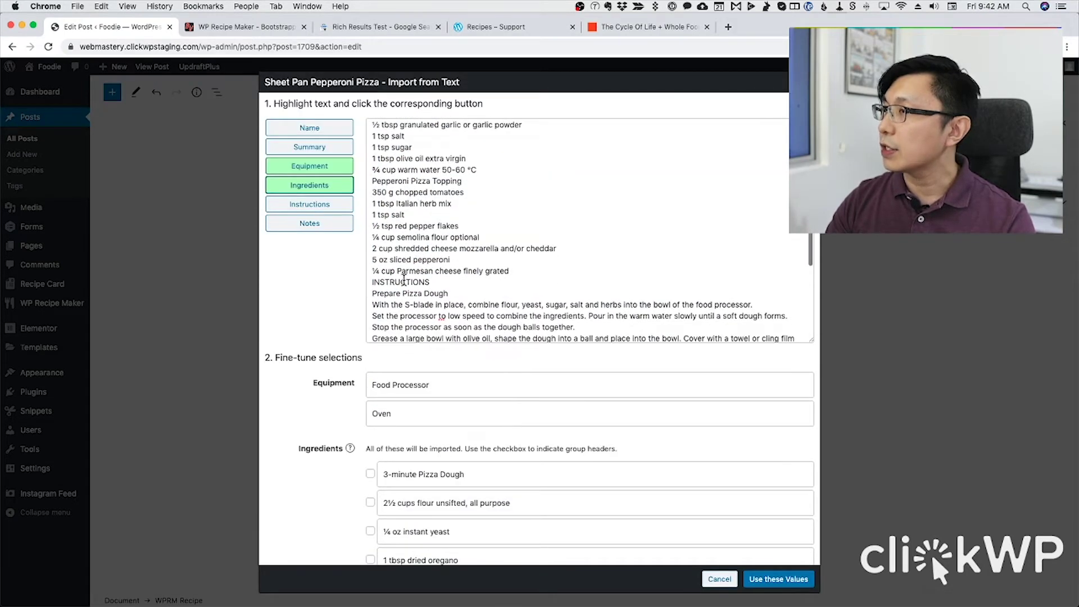
{"action": "left_click_drag", "start_coordinate": [372, 294], "coordinate": [609, 229]}
{"action": "scroll", "coordinate": [609, 229], "scroll_direction": "up", "scroll_amount": 3}
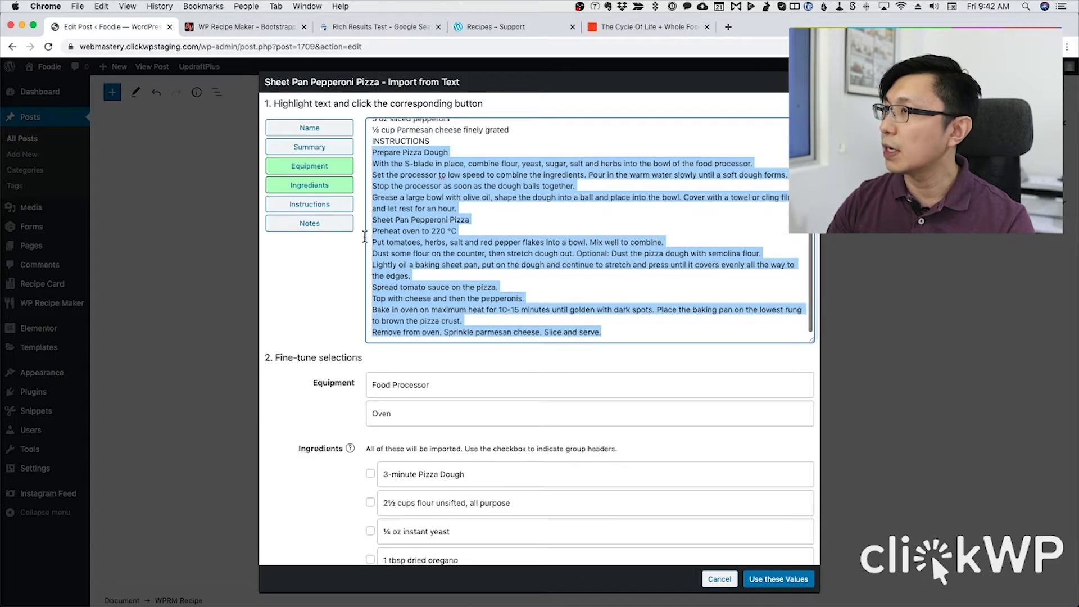
{"action": "left_click", "coordinate": [332, 209]}
Mark "3-minute Pizza Dough" and "Pepperoni Pizza Topping" as group headers in the imported ingredients.
{"action": "scroll", "coordinate": [473, 263], "scroll_direction": "down", "scroll_amount": 5}
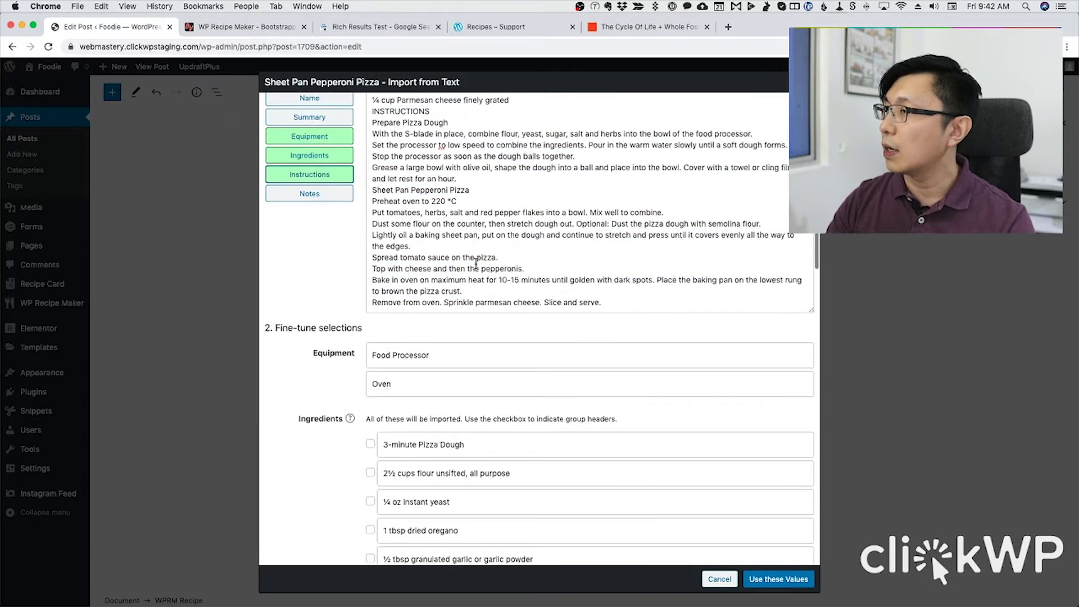
{"action": "scroll", "coordinate": [476, 267], "scroll_direction": "down", "scroll_amount": 4}
{"action": "scroll", "coordinate": [466, 259], "scroll_direction": "down", "scroll_amount": 2}
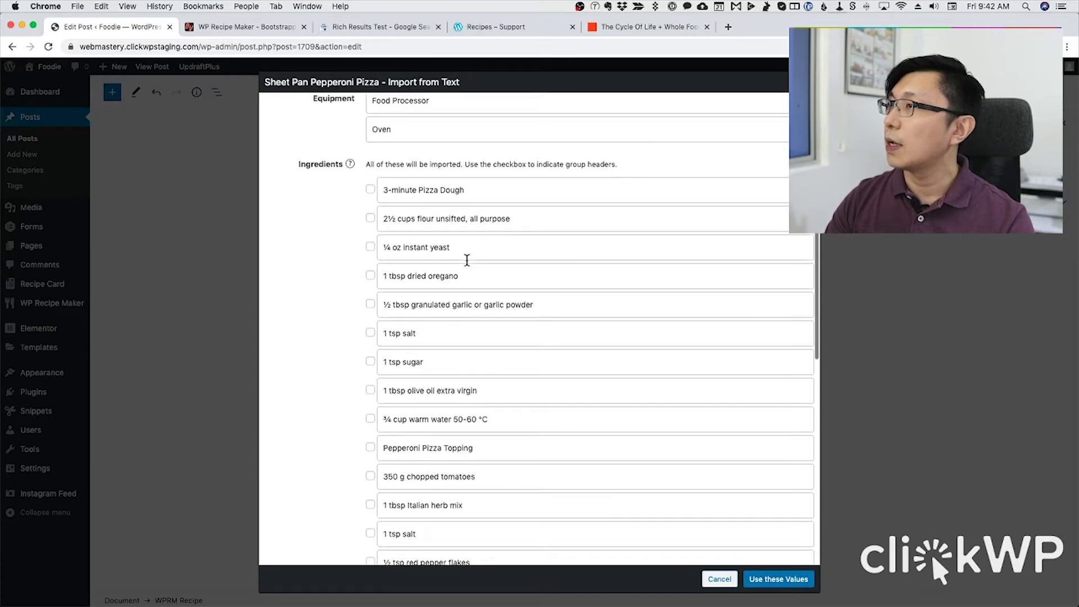
{"action": "scroll", "coordinate": [457, 253], "scroll_direction": "up", "scroll_amount": 2}
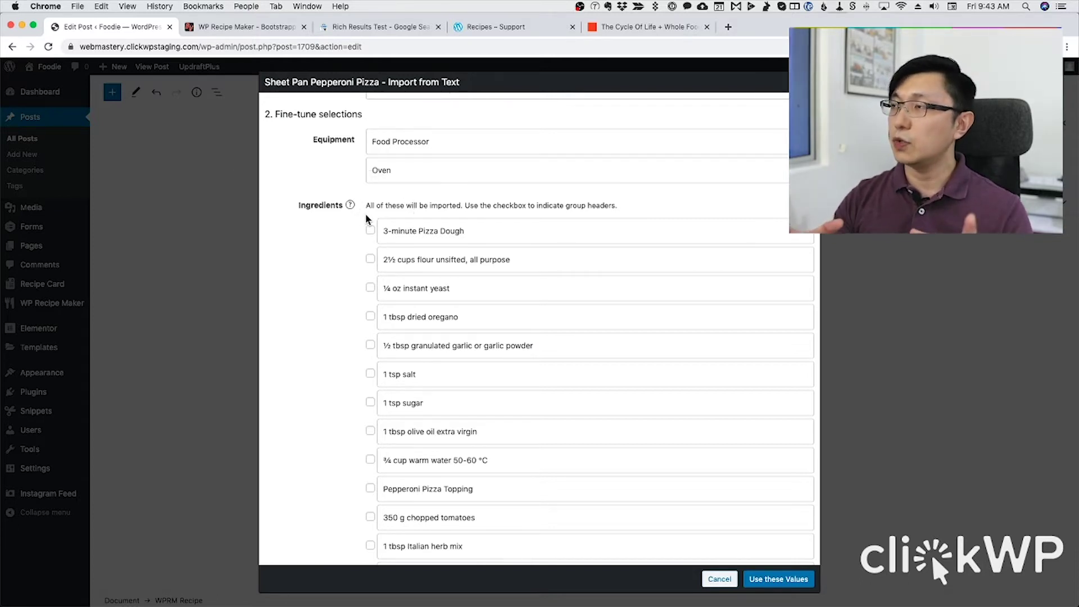
{"action": "left_click", "coordinate": [370, 230]}
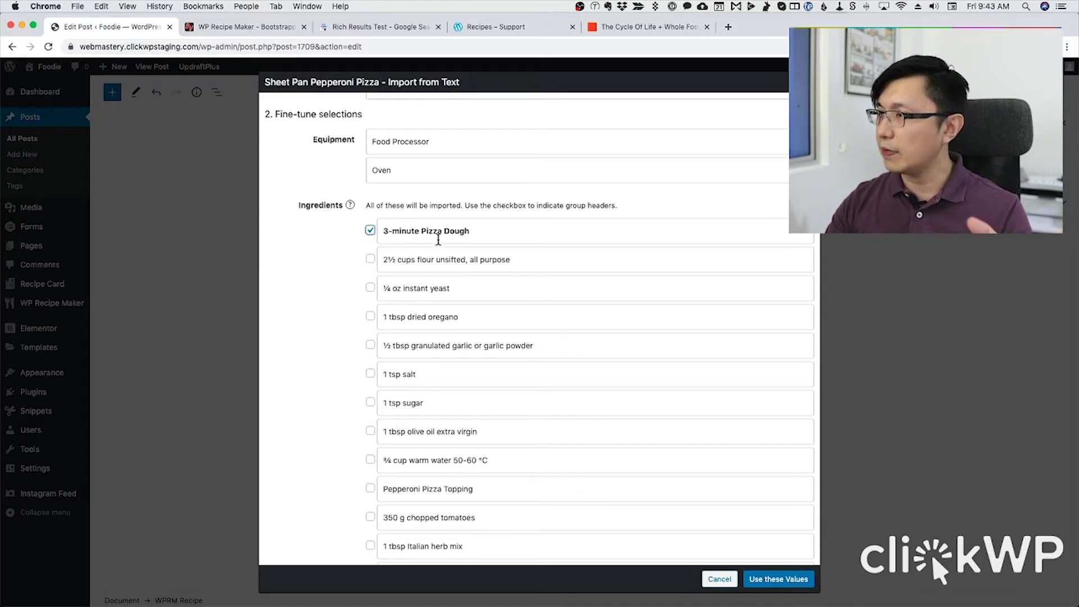
{"action": "scroll", "coordinate": [439, 240], "scroll_direction": "down", "scroll_amount": 2}
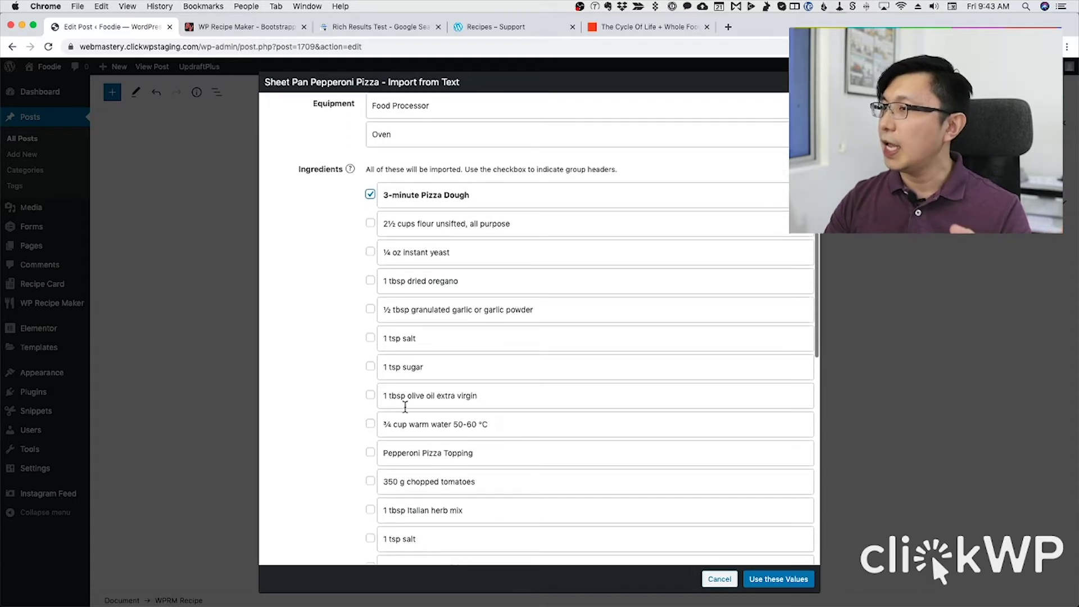
{"action": "left_click", "coordinate": [371, 454]}
{"action": "scroll", "coordinate": [502, 429], "scroll_direction": "down", "scroll_amount": 2}
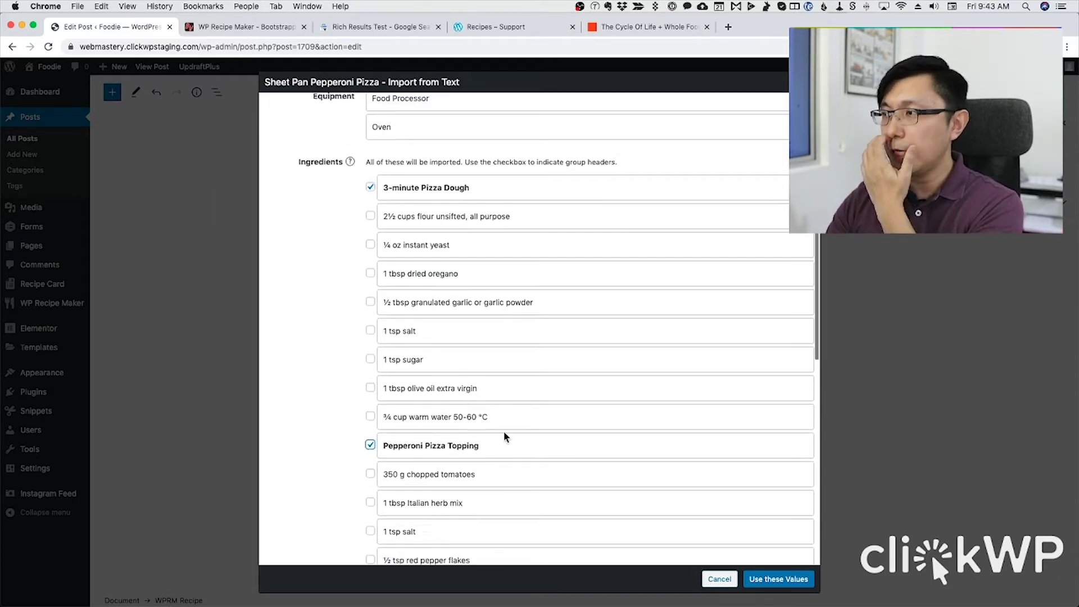
Mark "Prepare Pizza Dough" and "Sheet Pan Pepperoni Pizza" as group headers in the imported instructions.
{"action": "scroll", "coordinate": [505, 429], "scroll_direction": "down", "scroll_amount": 2}
{"action": "scroll", "coordinate": [506, 369], "scroll_direction": "up", "scroll_amount": 4}
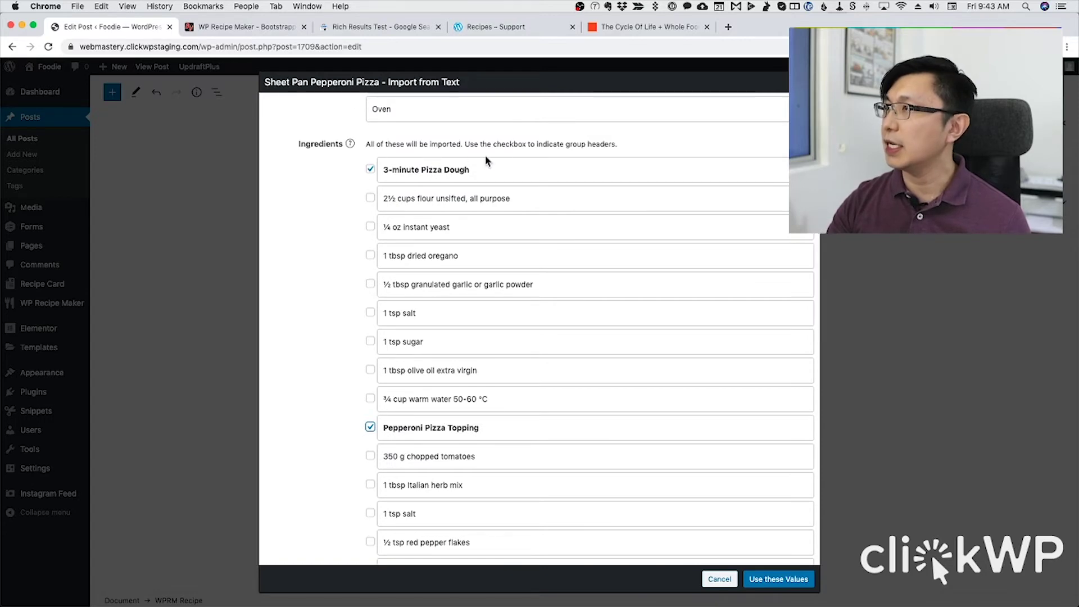
{"action": "scroll", "coordinate": [475, 231], "scroll_direction": "down", "scroll_amount": 8}
{"action": "scroll", "coordinate": [476, 231], "scroll_direction": "down", "scroll_amount": 7}
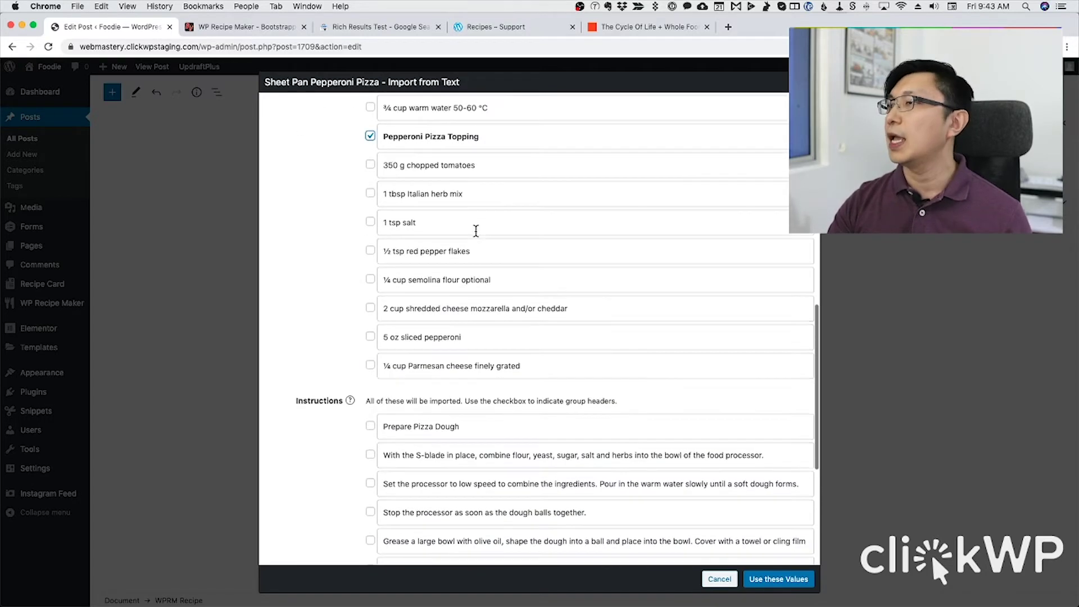
{"action": "left_click", "coordinate": [370, 223]}
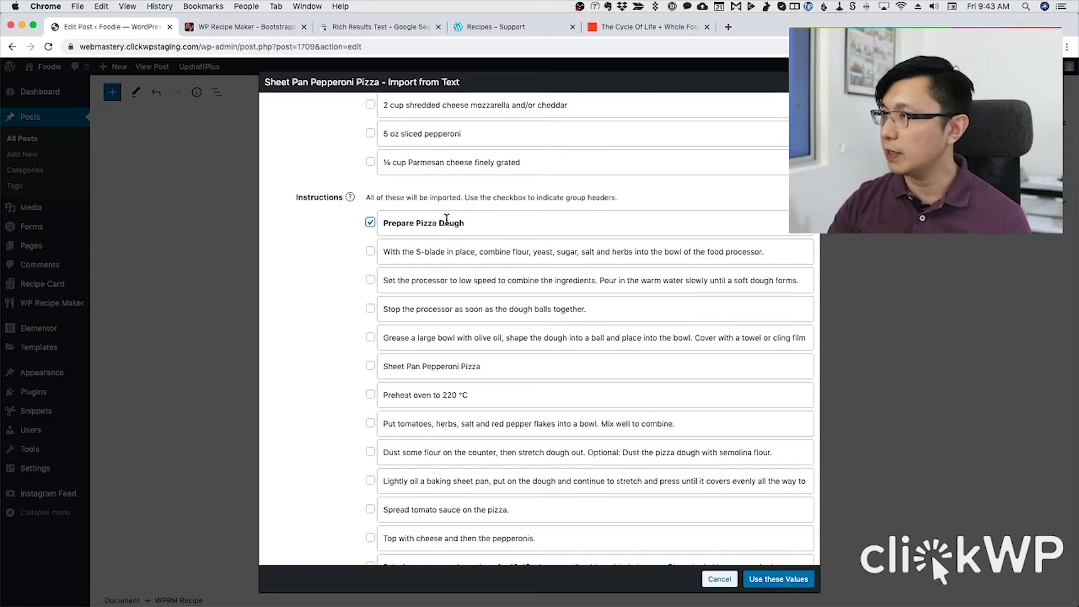
{"action": "scroll", "coordinate": [459, 216], "scroll_direction": "down", "scroll_amount": 2}
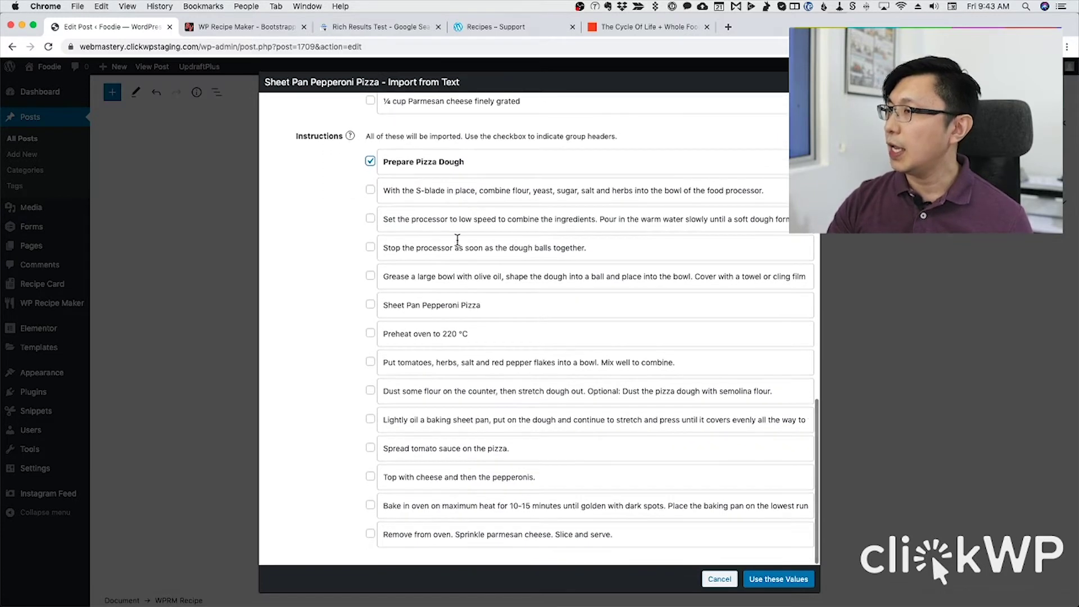
{"action": "left_click", "coordinate": [369, 306]}
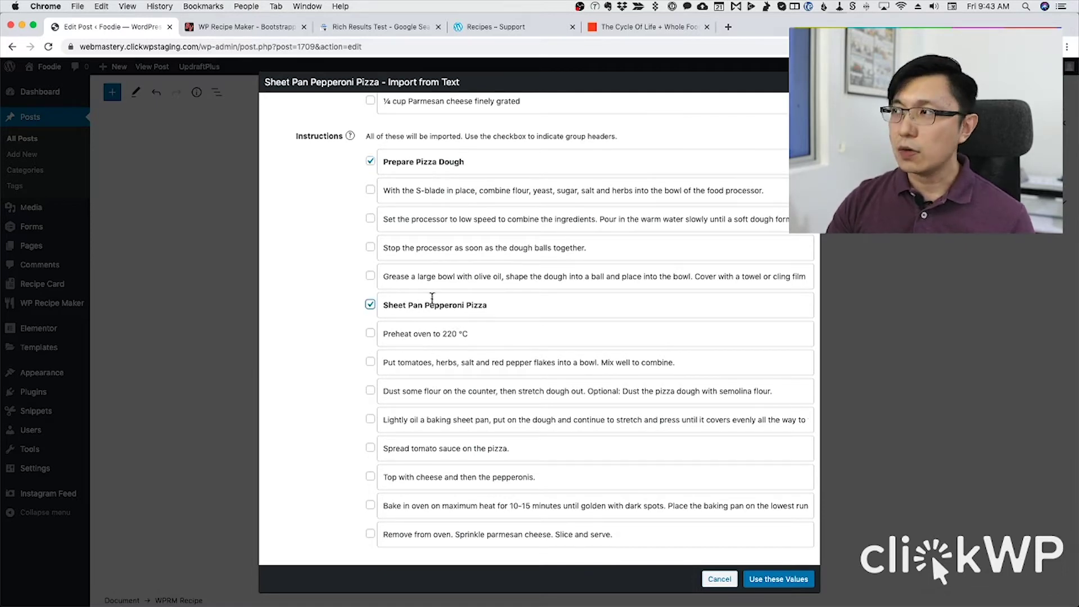
Check the text assignments and apply the imported equipment, ingredients and instructions to the new recipe.
{"action": "scroll", "coordinate": [439, 292], "scroll_direction": "up", "scroll_amount": 15}
{"action": "scroll", "coordinate": [458, 267], "scroll_direction": "up", "scroll_amount": 6}
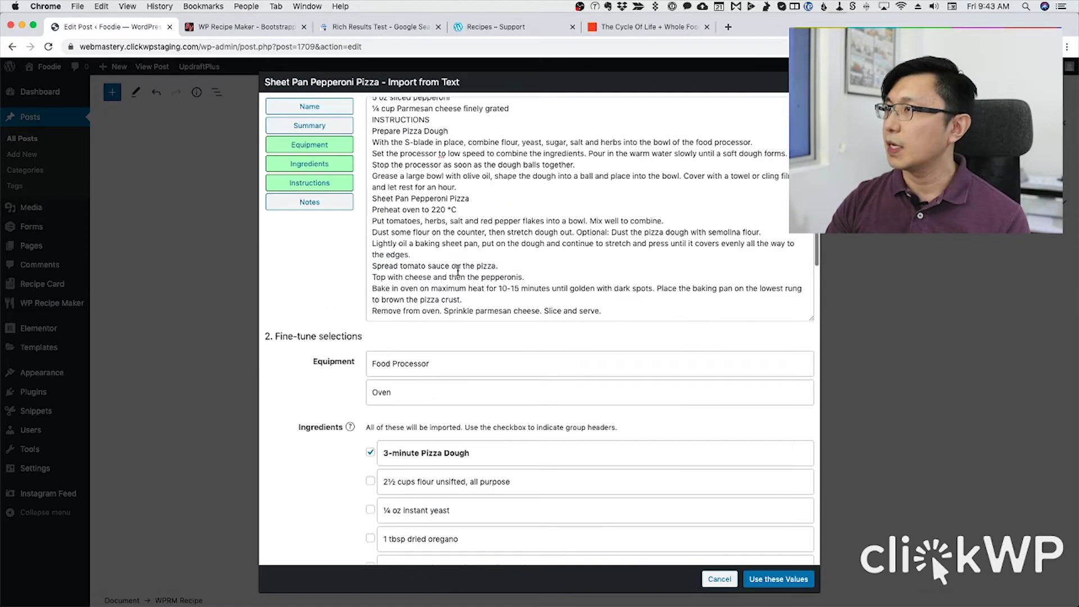
{"action": "scroll", "coordinate": [453, 287], "scroll_direction": "up", "scroll_amount": 4}
{"action": "scroll", "coordinate": [418, 385], "scroll_direction": "up", "scroll_amount": 1}
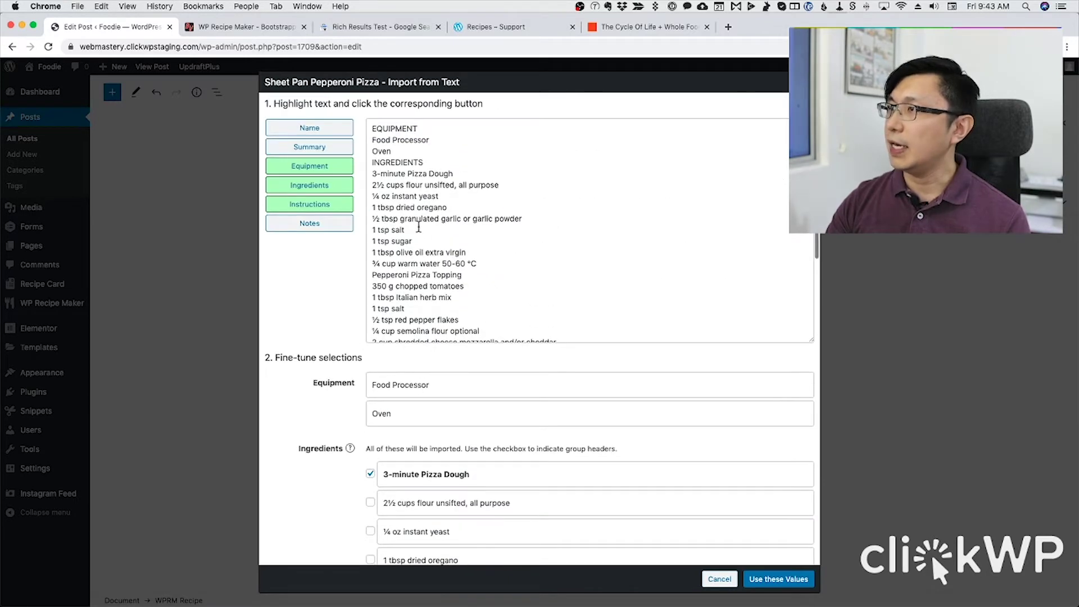
{"action": "scroll", "coordinate": [444, 296], "scroll_direction": "down", "scroll_amount": 5}
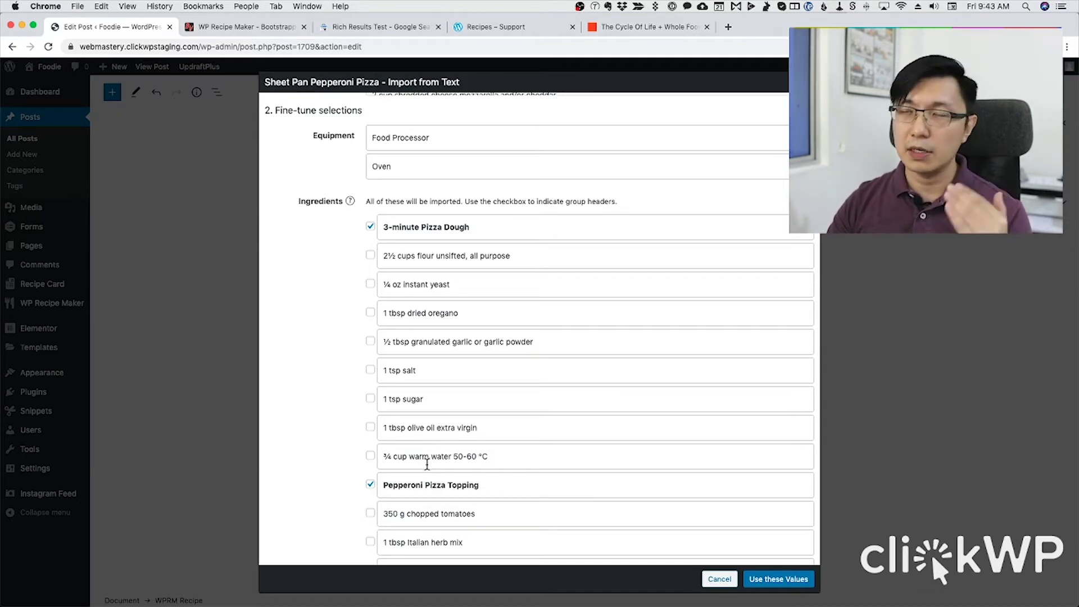
{"action": "scroll", "coordinate": [430, 466], "scroll_direction": "down", "scroll_amount": 1}
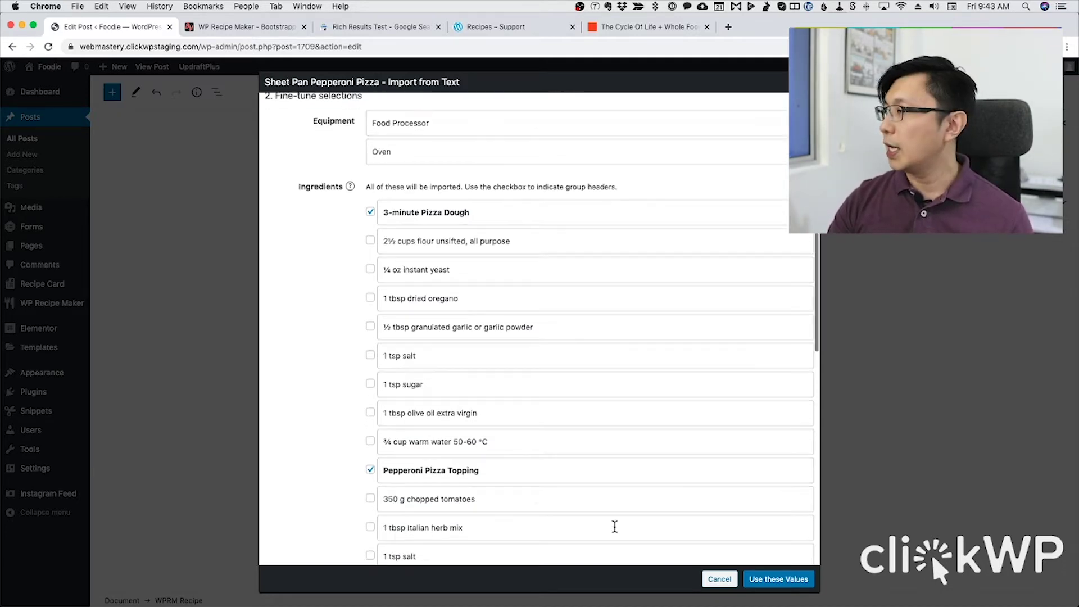
{"action": "left_click", "coordinate": [773, 579]}
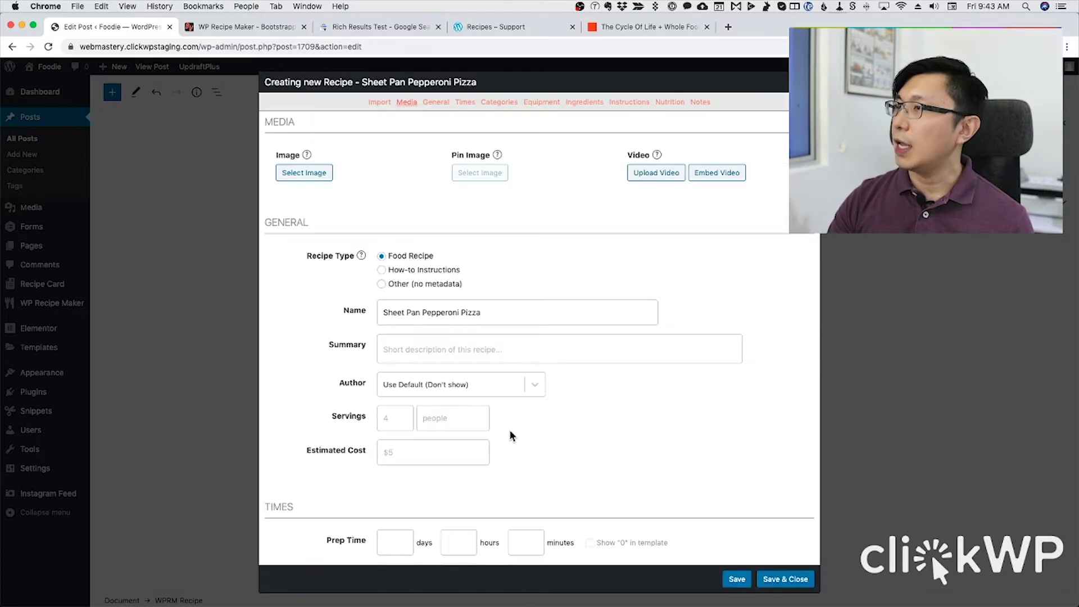
{"action": "scroll", "coordinate": [497, 373], "scroll_direction": "up", "scroll_amount": 2}
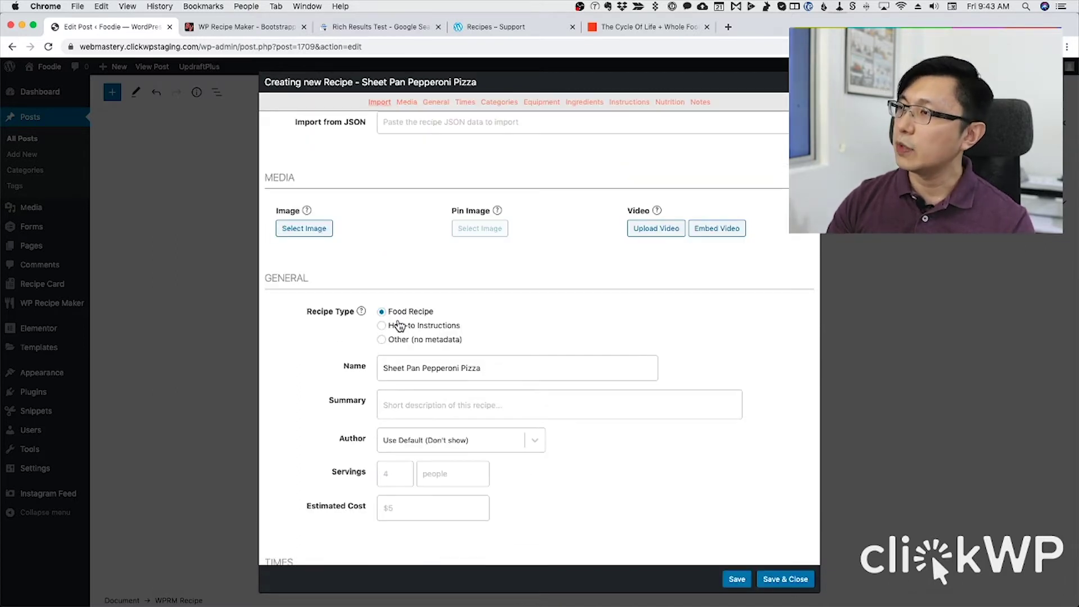
{"action": "scroll", "coordinate": [406, 333], "scroll_direction": "down", "scroll_amount": 1}
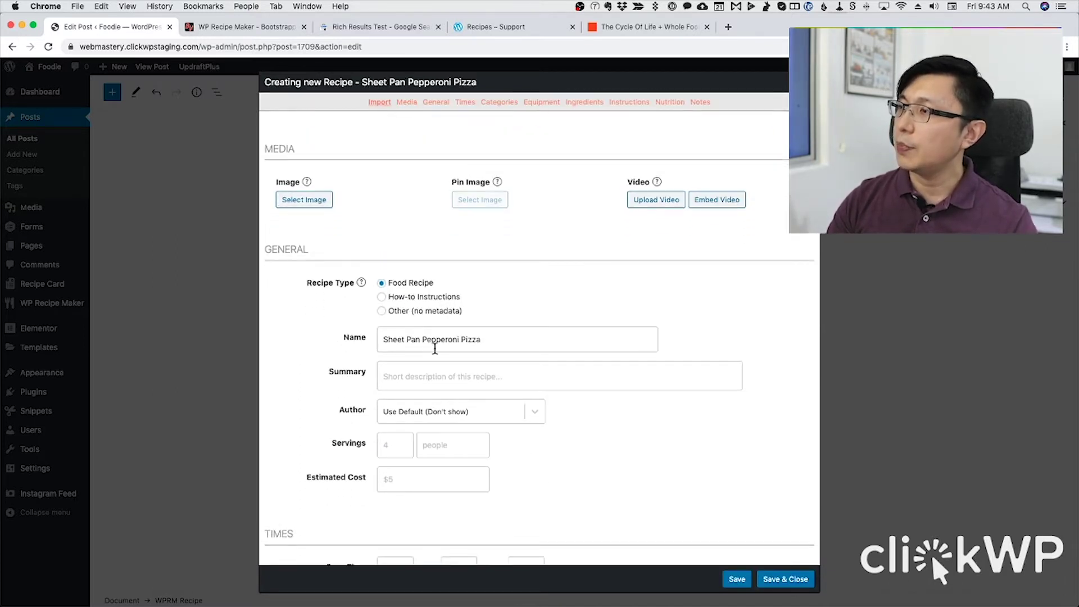
Enter the summary "Super simple and delicious pizza that you can make right at home. You can get great results even without a dedicated pizza oven.".
{"action": "scroll", "coordinate": [448, 352], "scroll_direction": "down", "scroll_amount": 10}
{"action": "scroll", "coordinate": [449, 357], "scroll_direction": "down", "scroll_amount": 15}
{"action": "scroll", "coordinate": [449, 356], "scroll_direction": "up", "scroll_amount": 20}
{"action": "scroll", "coordinate": [449, 354], "scroll_direction": "down", "scroll_amount": 4}
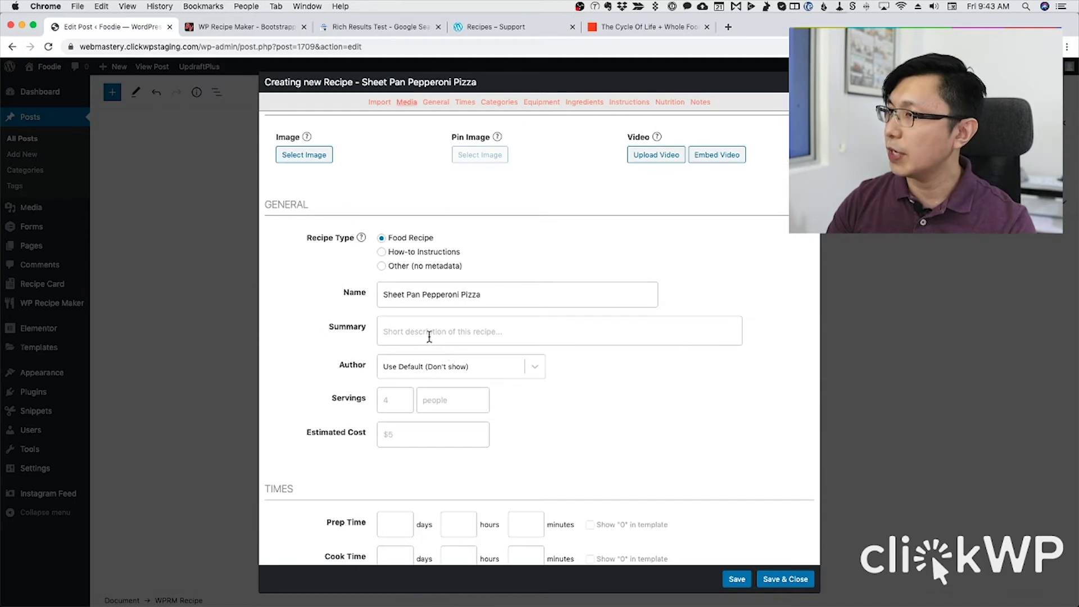
{"action": "left_click", "coordinate": [429, 335]}
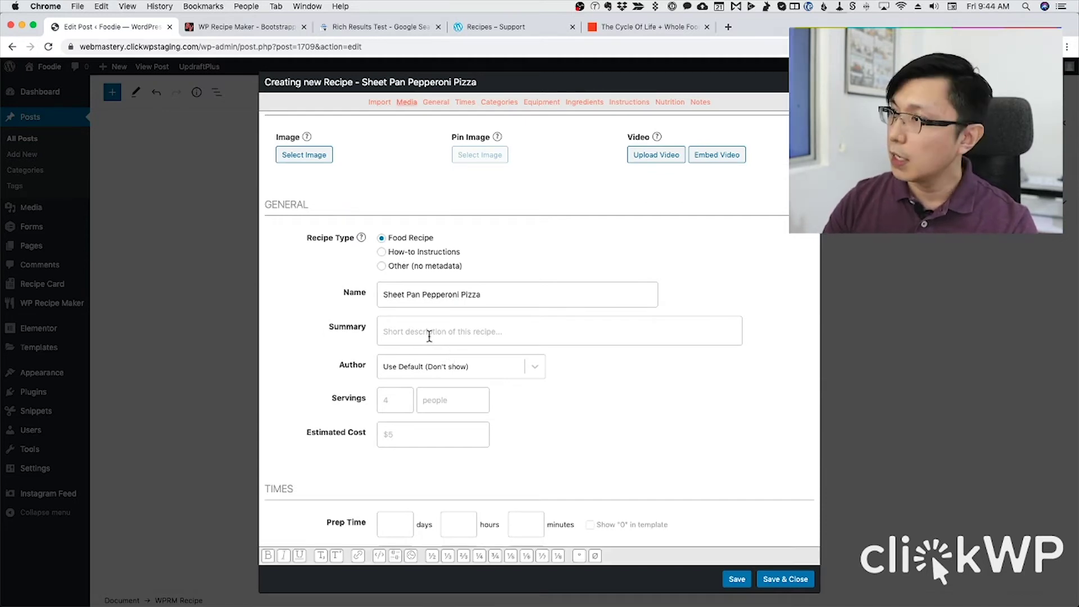
{"action": "type", "text": "Sup"}
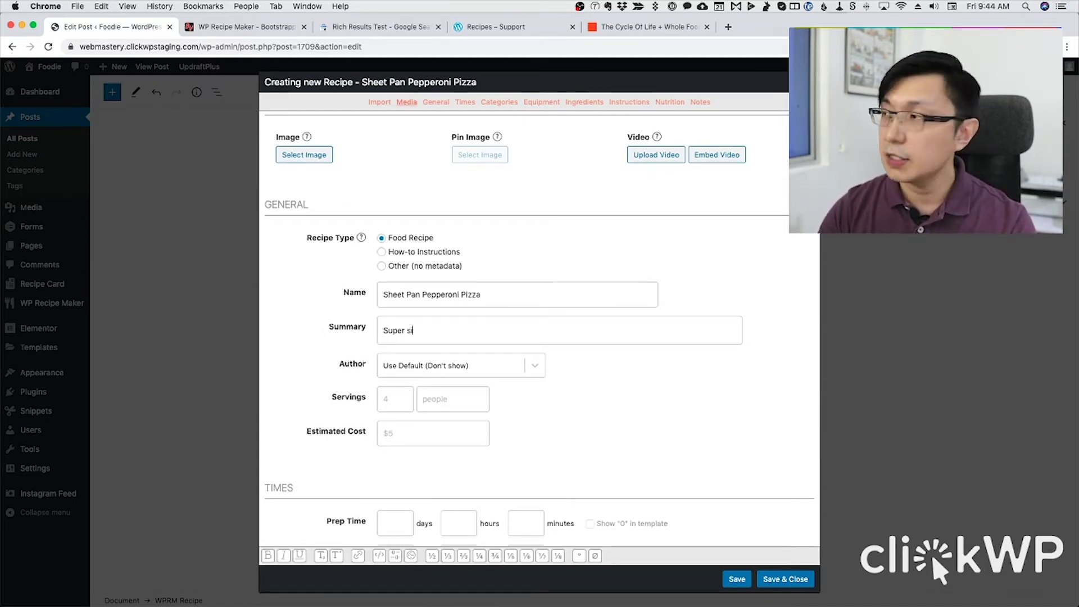
{"action": "type", "text": "er simple and delicious pizza that you c"}
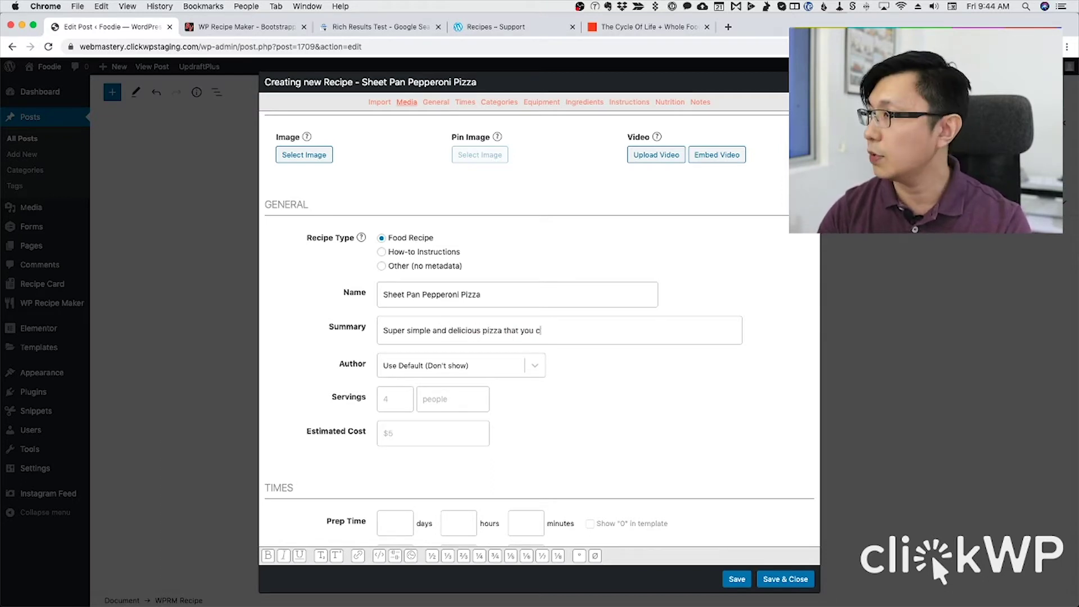
{"action": "type", "text": "an make right at home. You can get"}
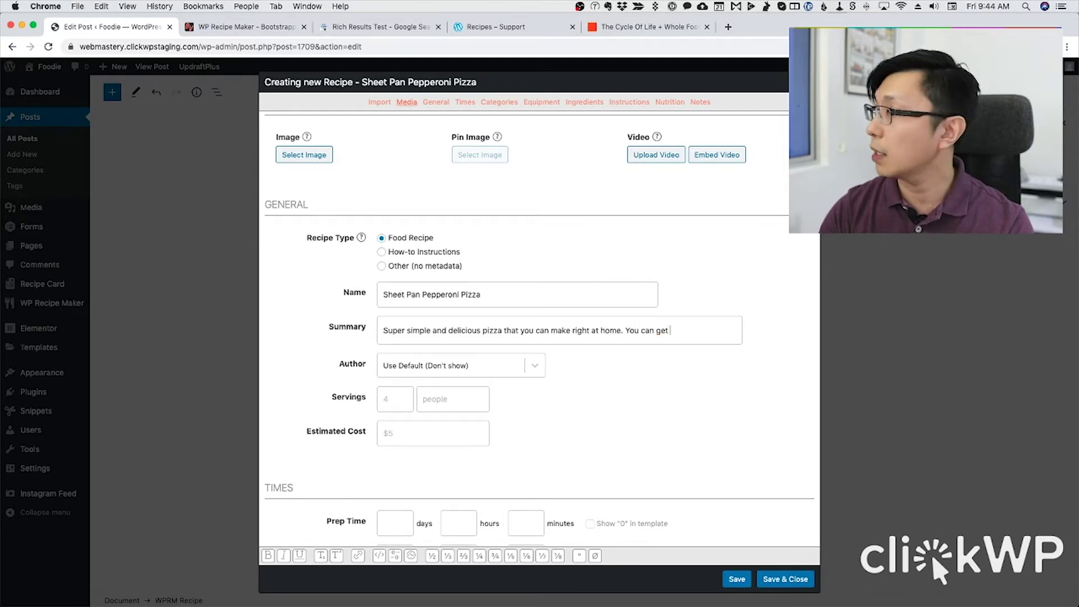
{"action": "type", "text": " great res"}
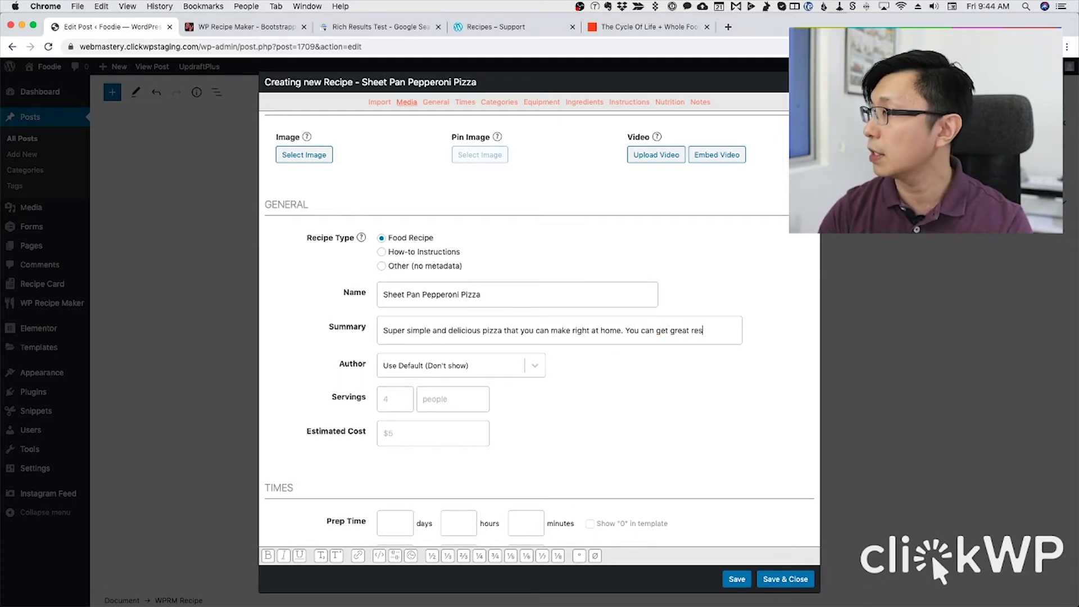
{"action": "type", "text": "ults even without"}
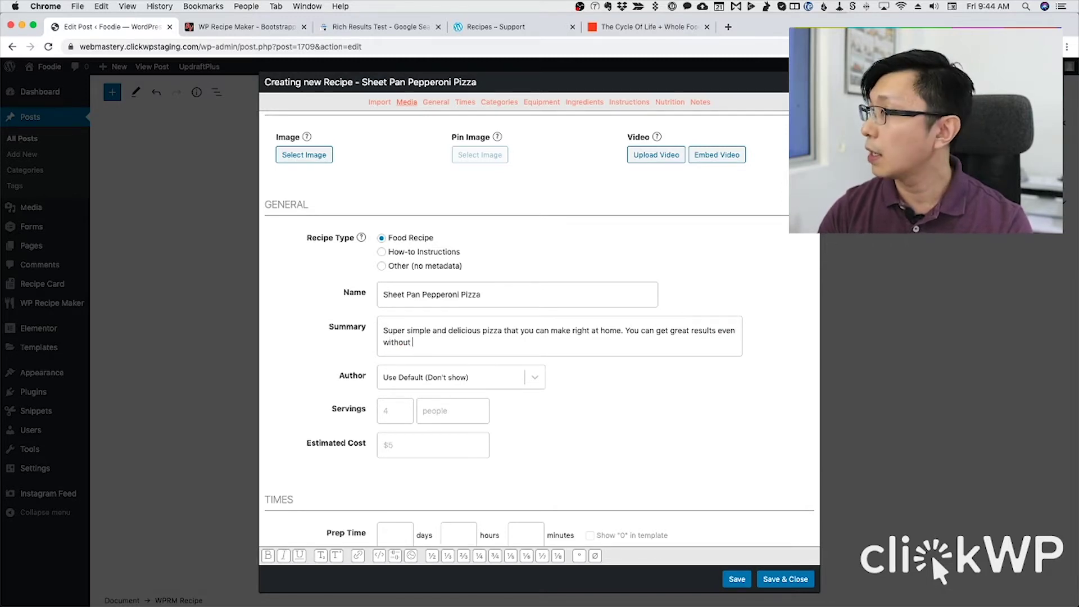
{"action": "type", "text": " a dedicated pizza oven."}
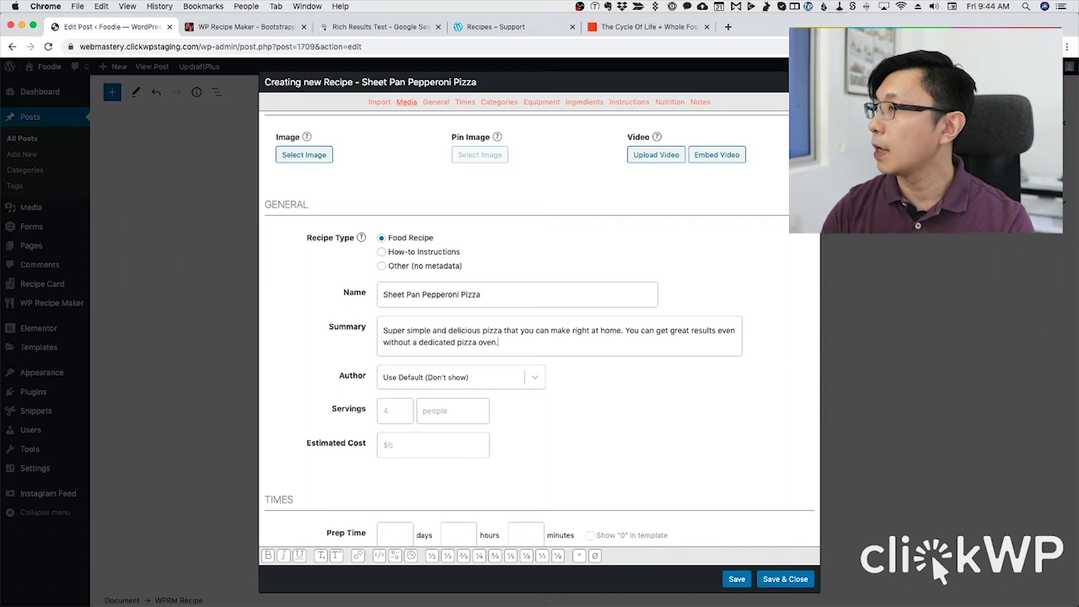
Set the recipe's number of servings to 3.
{"action": "scroll", "coordinate": [470, 349], "scroll_direction": "down", "scroll_amount": 2}
{"action": "left_click", "coordinate": [396, 357]}
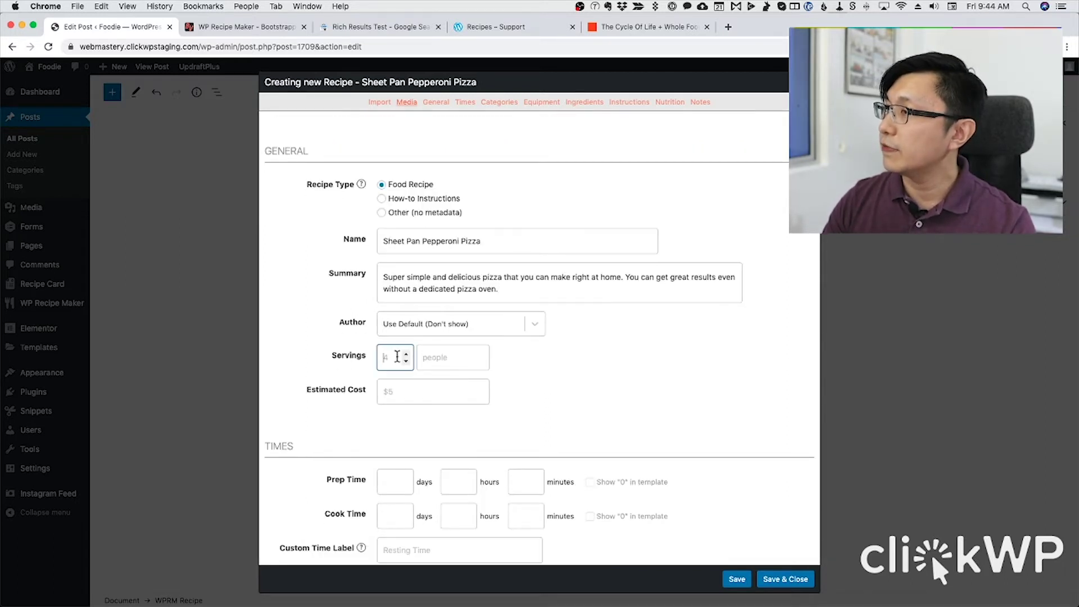
{"action": "type", "text": "4"}
{"action": "scroll", "coordinate": [441, 378], "scroll_direction": "down", "scroll_amount": 1}
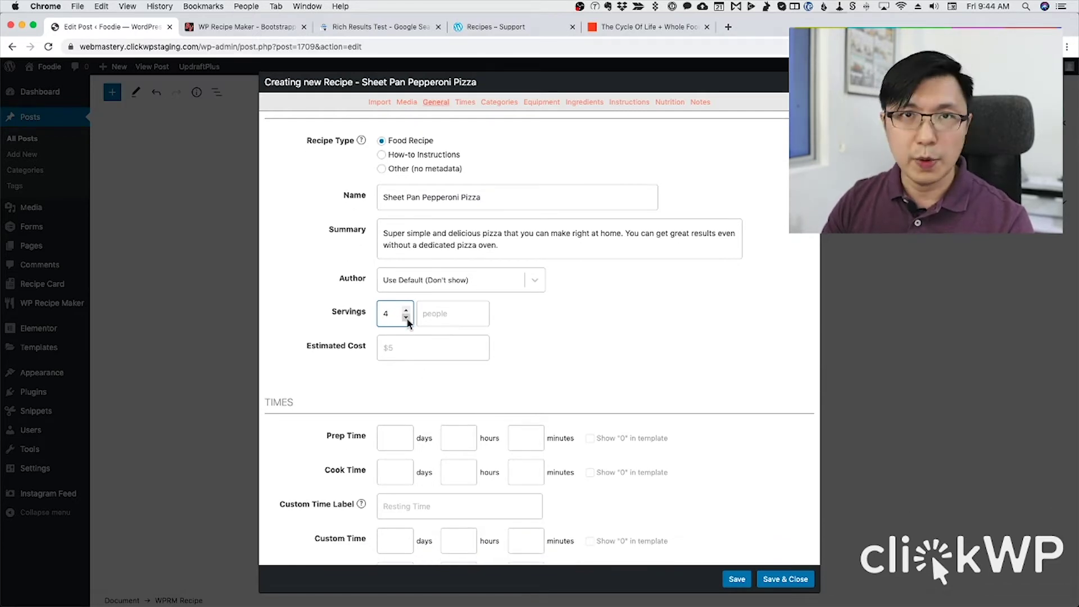
{"action": "scroll", "coordinate": [430, 330], "scroll_direction": "down", "scroll_amount": 1}
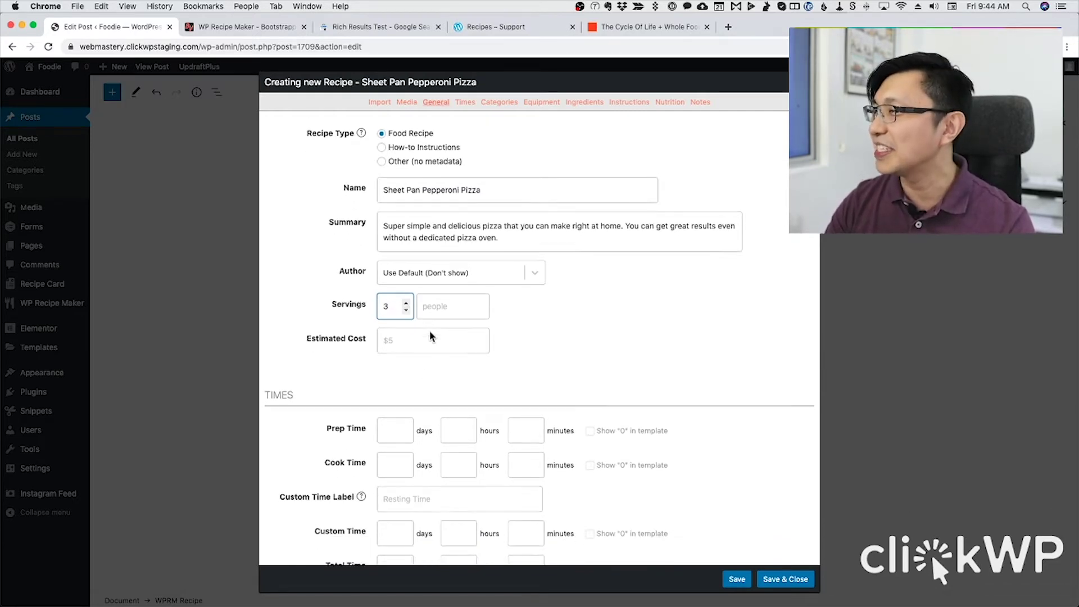
Set both the prep time and the cook time of the recipe to 15 minutes.
{"action": "scroll", "coordinate": [430, 336], "scroll_direction": "down", "scroll_amount": 2}
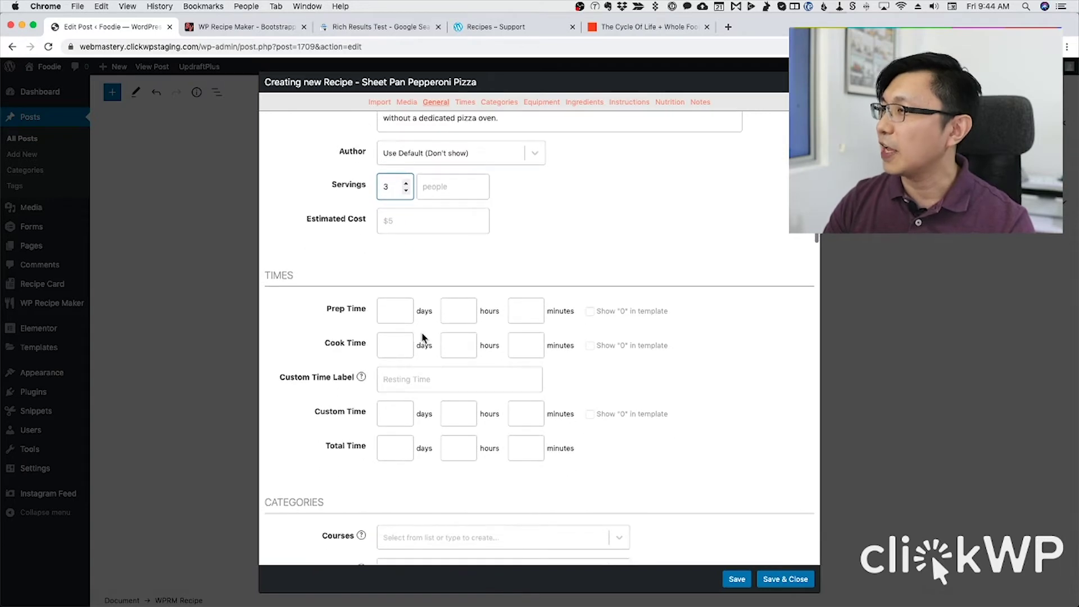
{"action": "left_click", "coordinate": [513, 311]}
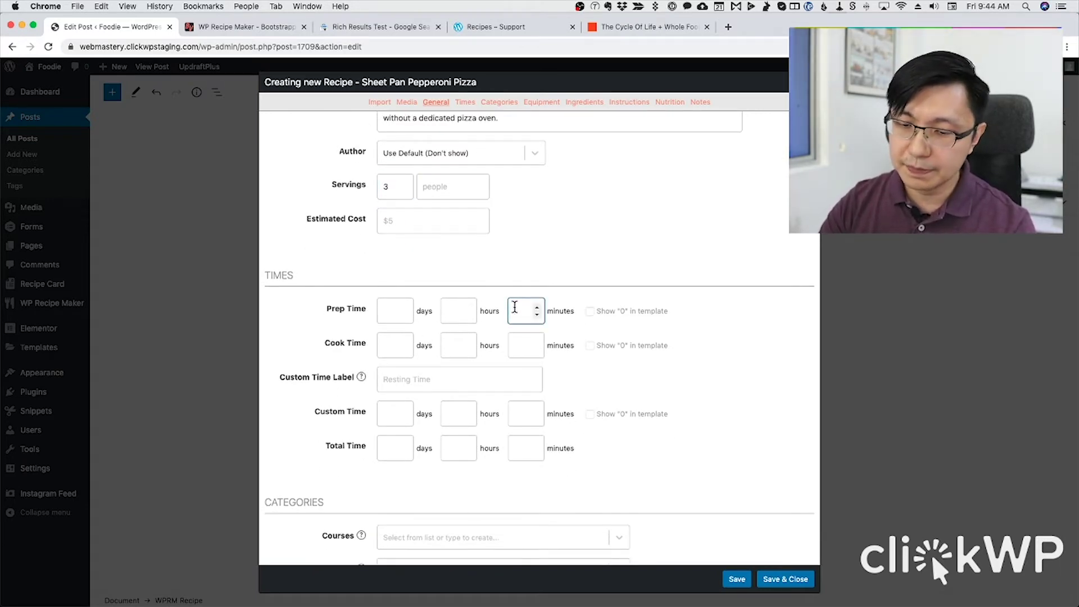
{"action": "type", "text": "10"}
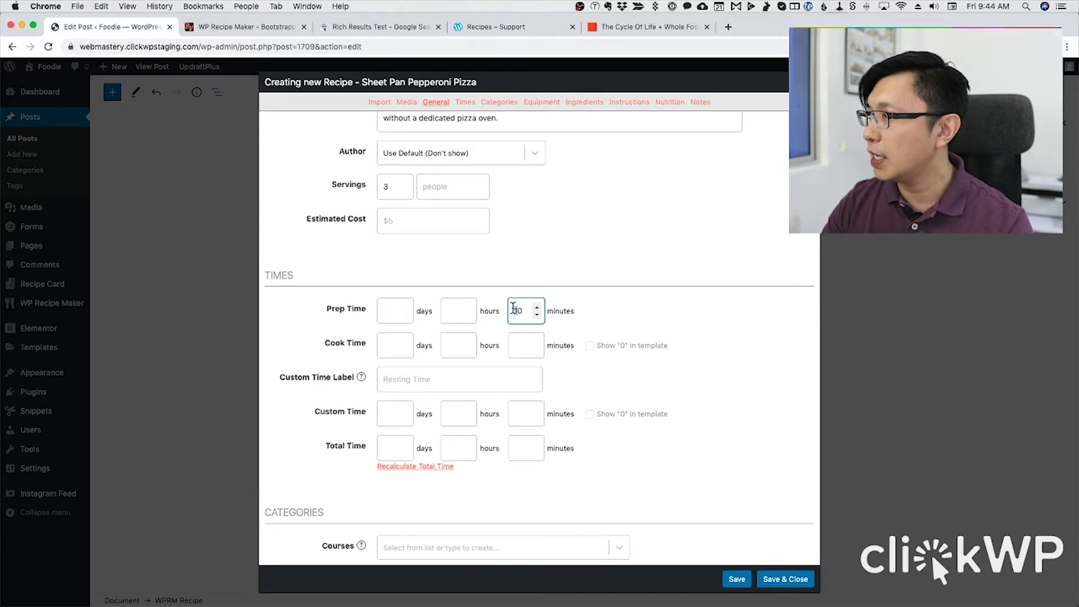
{"action": "key", "text": "super+a"}
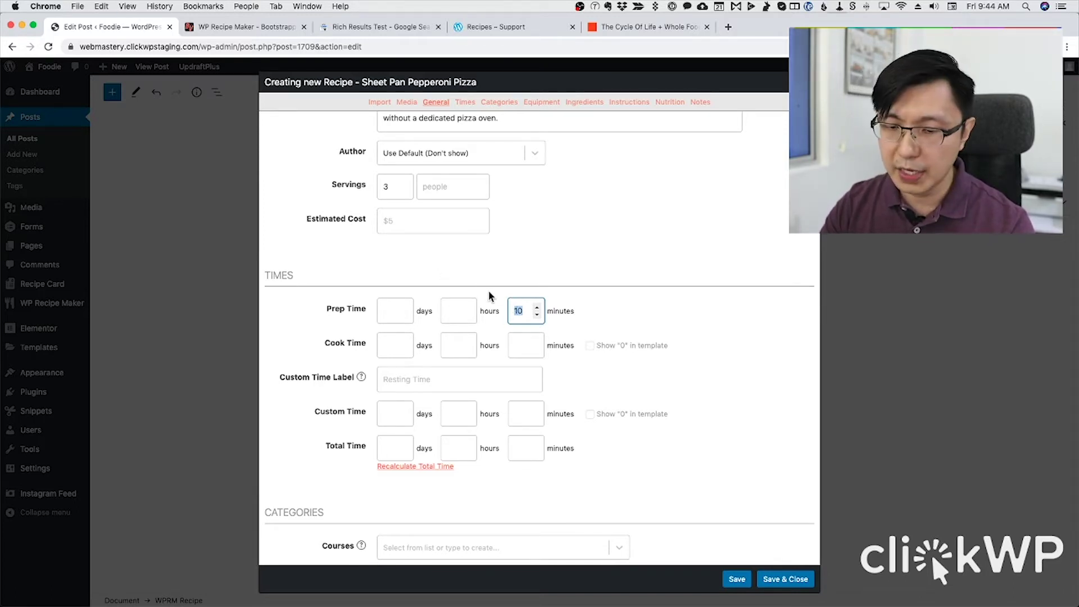
{"action": "type", "text": "15"}
{"action": "key", "text": "Tab"}
{"action": "left_click", "coordinate": [515, 349]}
{"action": "type", "text": "1"}
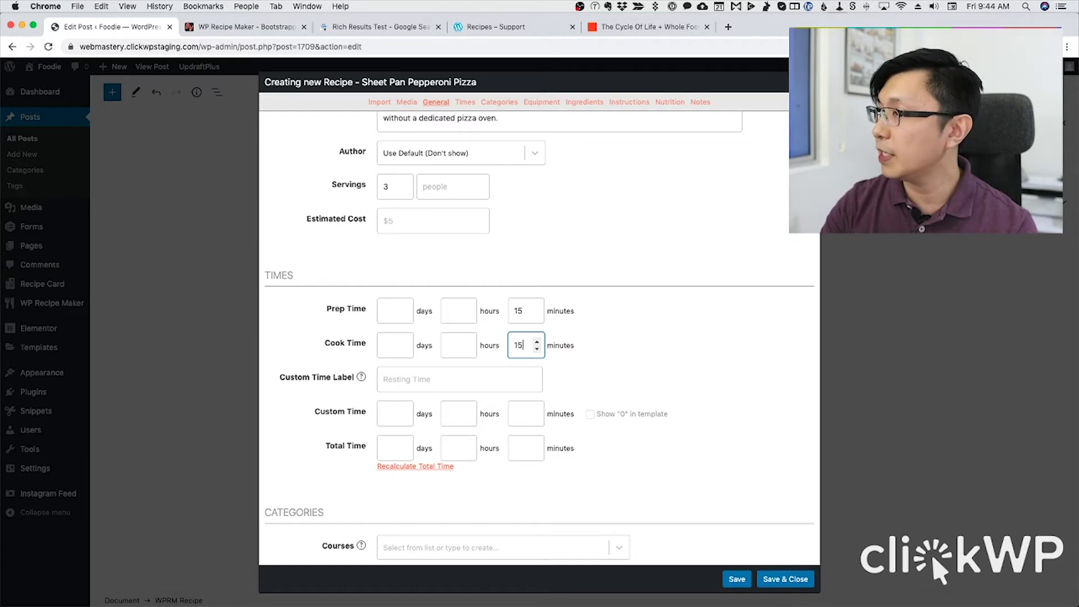
Add a custom time labelled "Resting Time" of 1 hour and recalculate the recipe's total time.
{"action": "left_click", "coordinate": [494, 379]}
{"action": "type", "text": "Resting Time"}
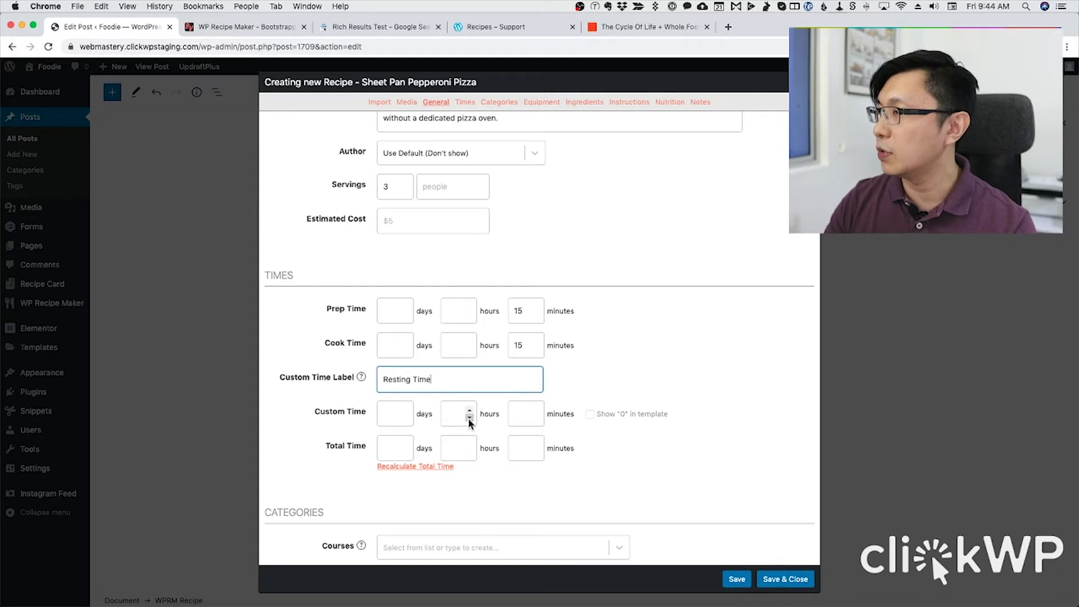
{"action": "left_click", "coordinate": [459, 413]}
{"action": "type", "text": "1"}
{"action": "scroll", "coordinate": [514, 375], "scroll_direction": "down", "scroll_amount": 3}
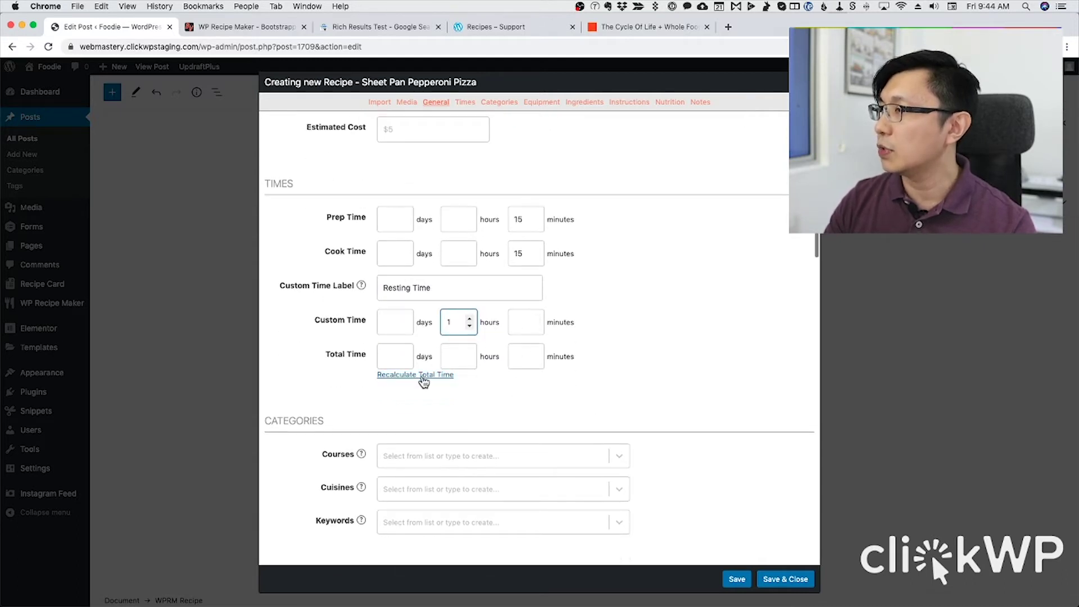
{"action": "left_click", "coordinate": [426, 376]}
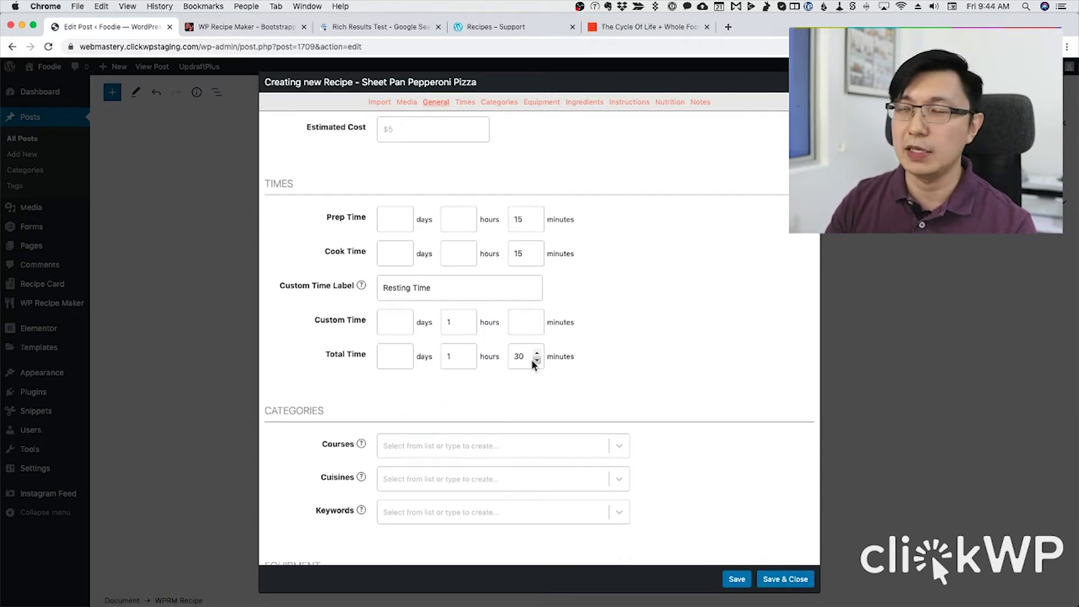
Categorize the recipe with the course Main Course, the cuisine American and the keyword Pizza.
{"action": "scroll", "coordinate": [558, 362], "scroll_direction": "down", "scroll_amount": 4}
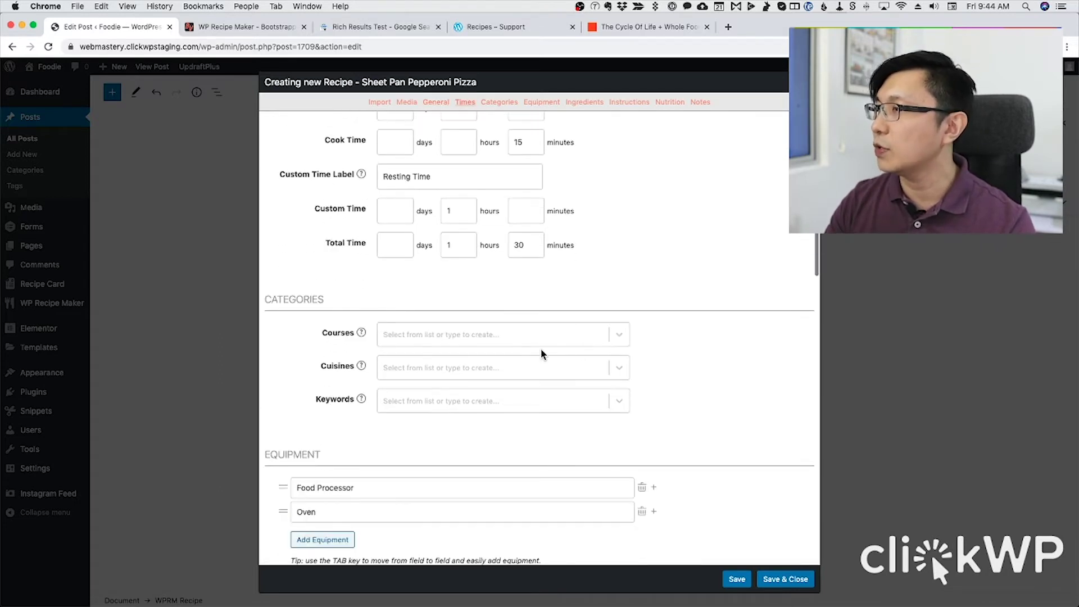
{"action": "left_click", "coordinate": [419, 323]}
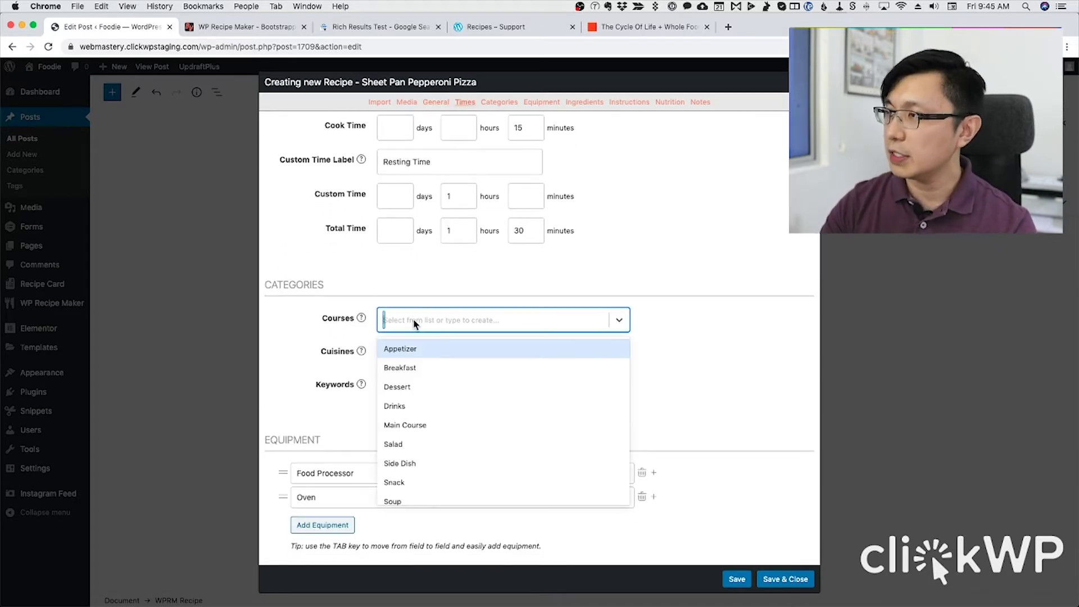
{"action": "left_click", "coordinate": [404, 425]}
{"action": "left_click", "coordinate": [398, 353]}
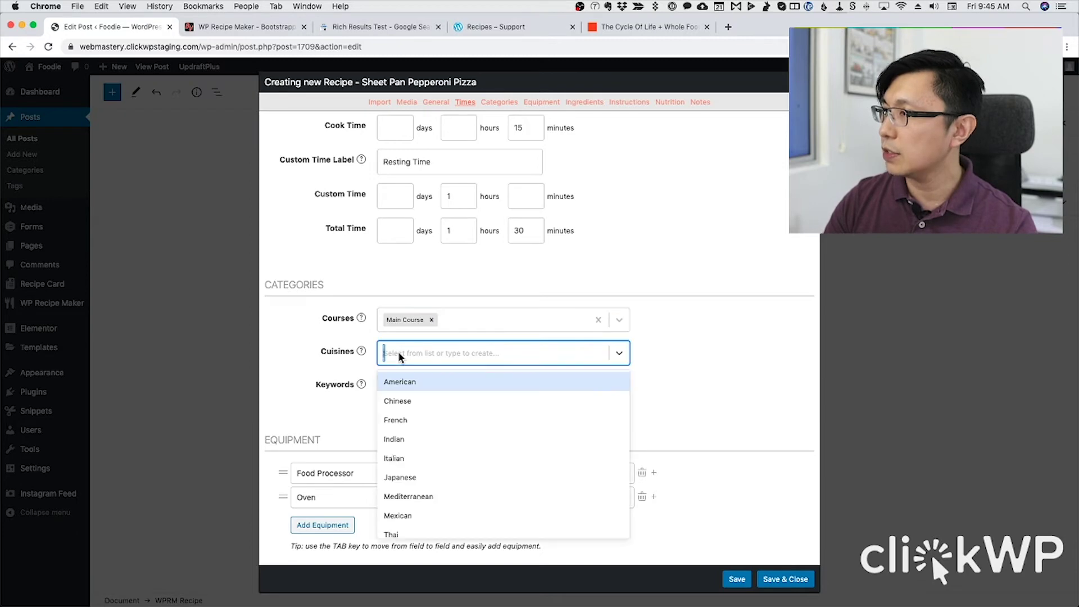
{"action": "left_click", "coordinate": [399, 382]}
{"action": "left_click", "coordinate": [399, 387]}
{"action": "type", "text": "P"}
{"action": "key", "text": "BackSpace"}
{"action": "type", "text": "Pizz"}
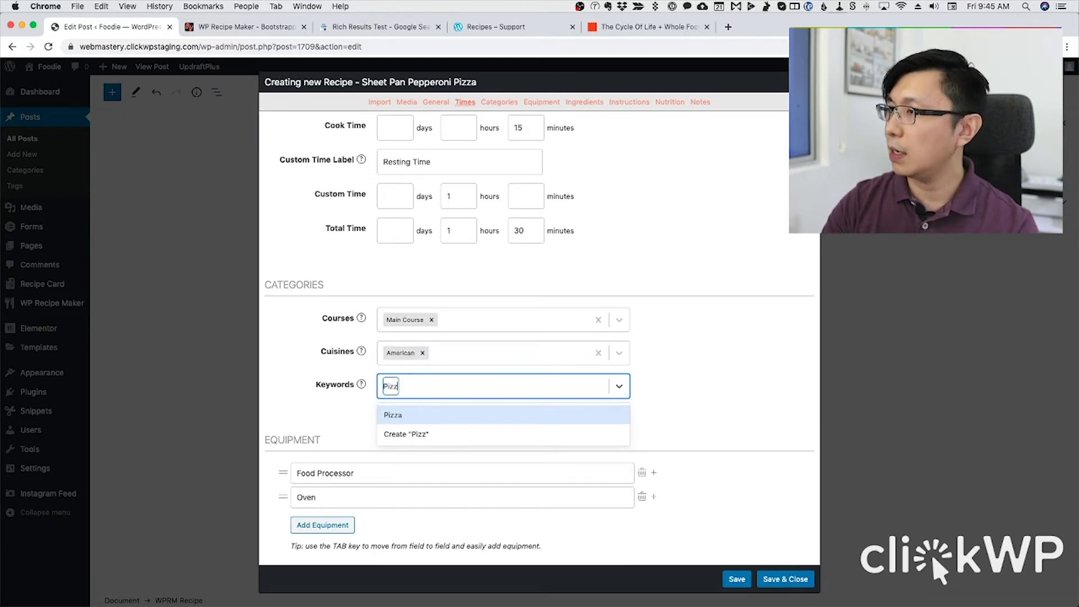
{"action": "left_click", "coordinate": [388, 415]}
Move "or garlic powder" from the granulated garlic ingredient's name into its notes.
{"action": "scroll", "coordinate": [385, 403], "scroll_direction": "down", "scroll_amount": 5}
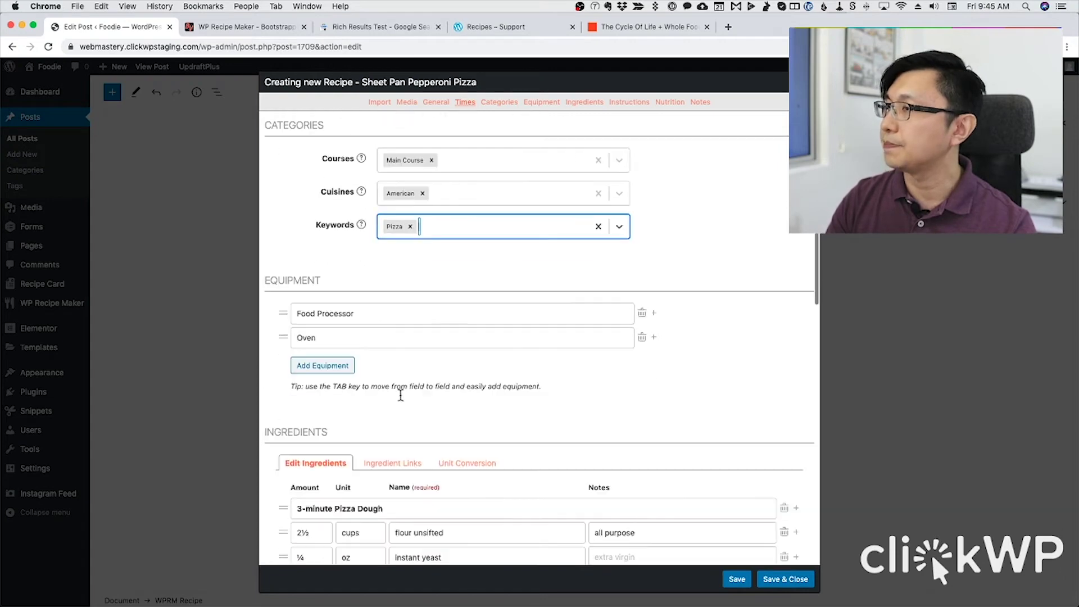
{"action": "scroll", "coordinate": [398, 336], "scroll_direction": "down", "scroll_amount": 10}
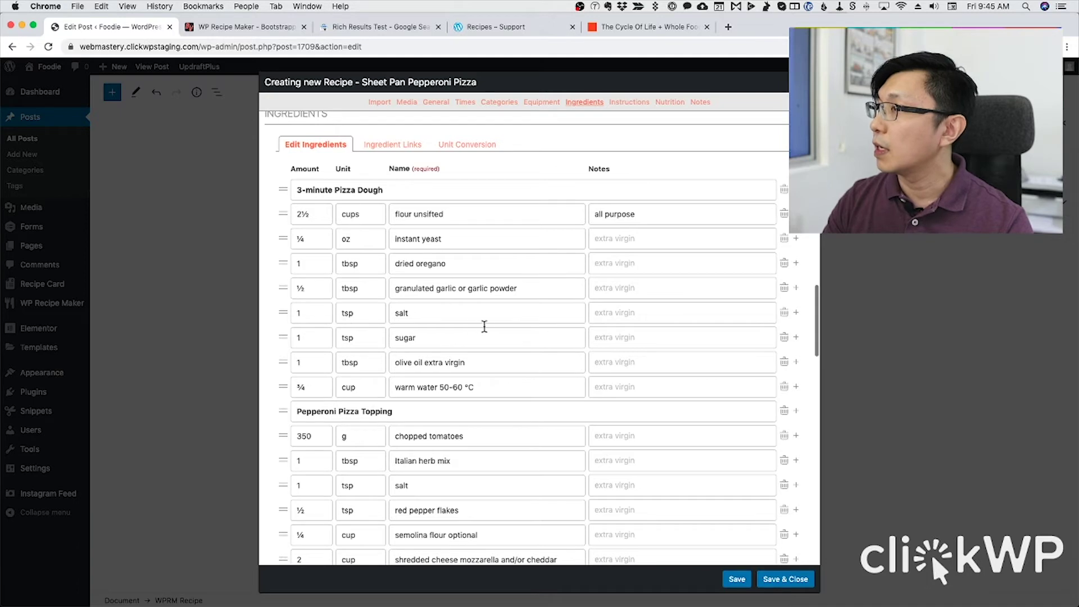
{"action": "left_click_drag", "start_coordinate": [459, 289], "coordinate": [542, 298]}
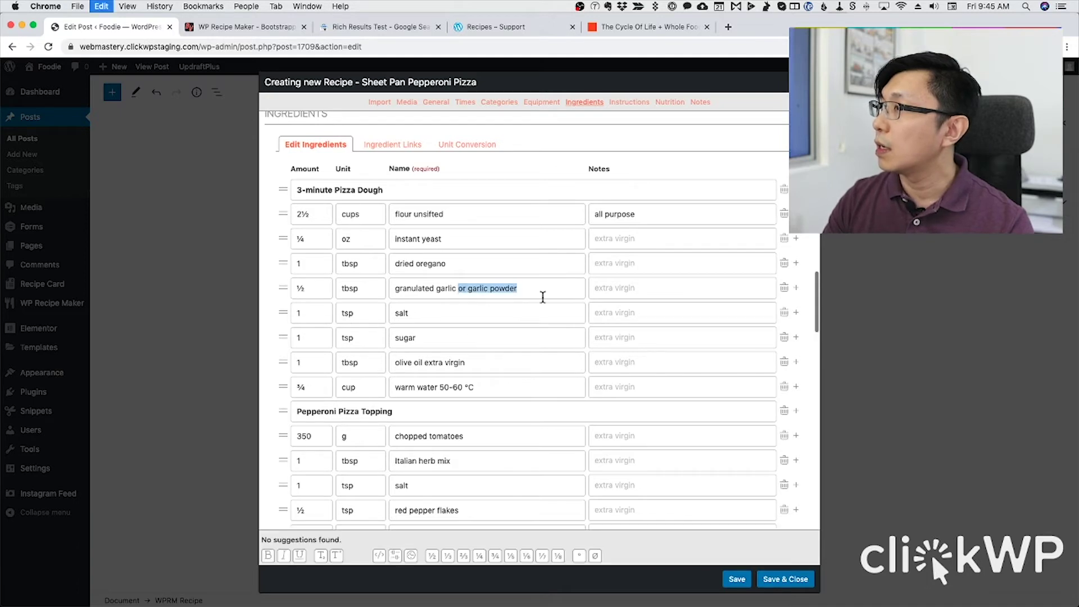
{"action": "key", "text": "ctrl+x"}
{"action": "left_click", "coordinate": [629, 297]}
{"action": "key", "text": "ctrl+v"}
Move "extra virgin" from the olive oil ingredient's name into its notes.
{"action": "scroll", "coordinate": [445, 386], "scroll_direction": "down", "scroll_amount": 1}
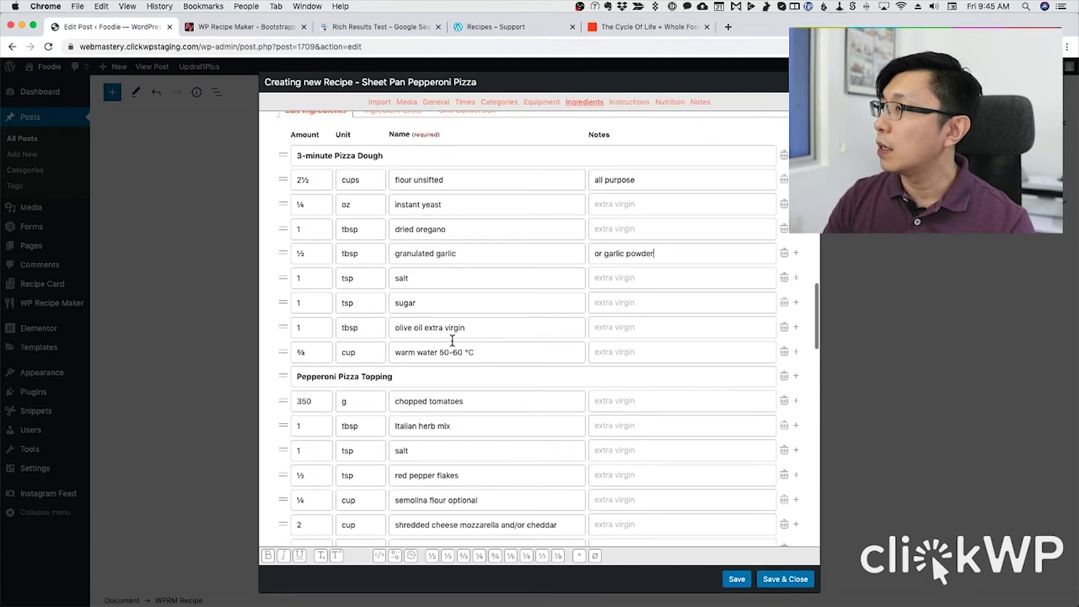
{"action": "left_click", "coordinate": [438, 330]}
{"action": "left_click_drag", "start_coordinate": [424, 328], "coordinate": [464, 327]}
{"action": "key", "text": "cmd+x"}
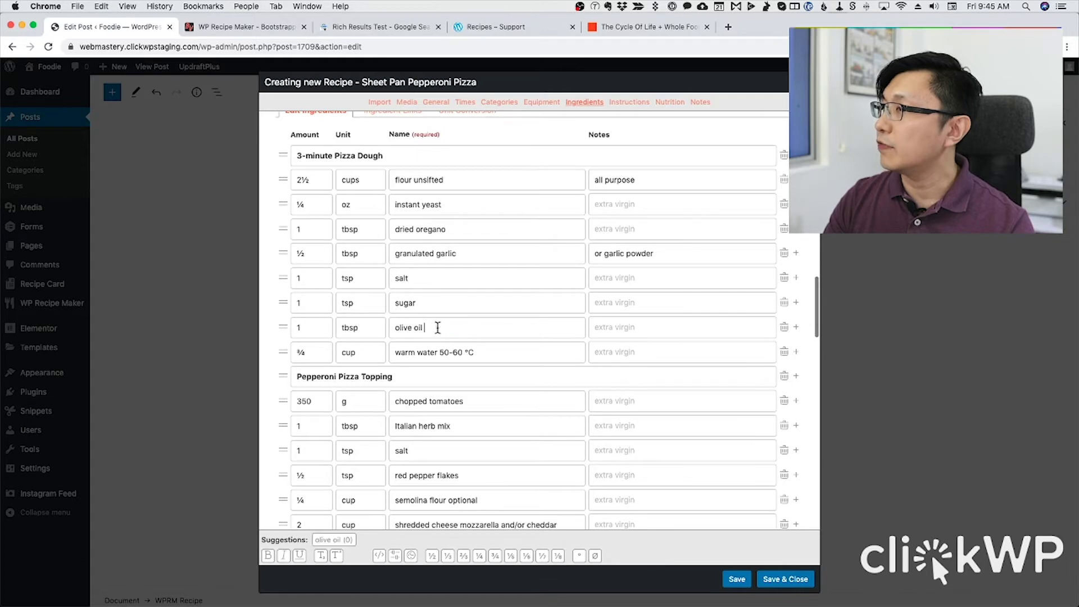
{"action": "left_click", "coordinate": [604, 327]}
{"action": "key", "text": "cmd+v"}
Move "50-60 °C" from the warm water ingredient's name into its notes.
{"action": "scroll", "coordinate": [609, 340], "scroll_direction": "down", "scroll_amount": 1}
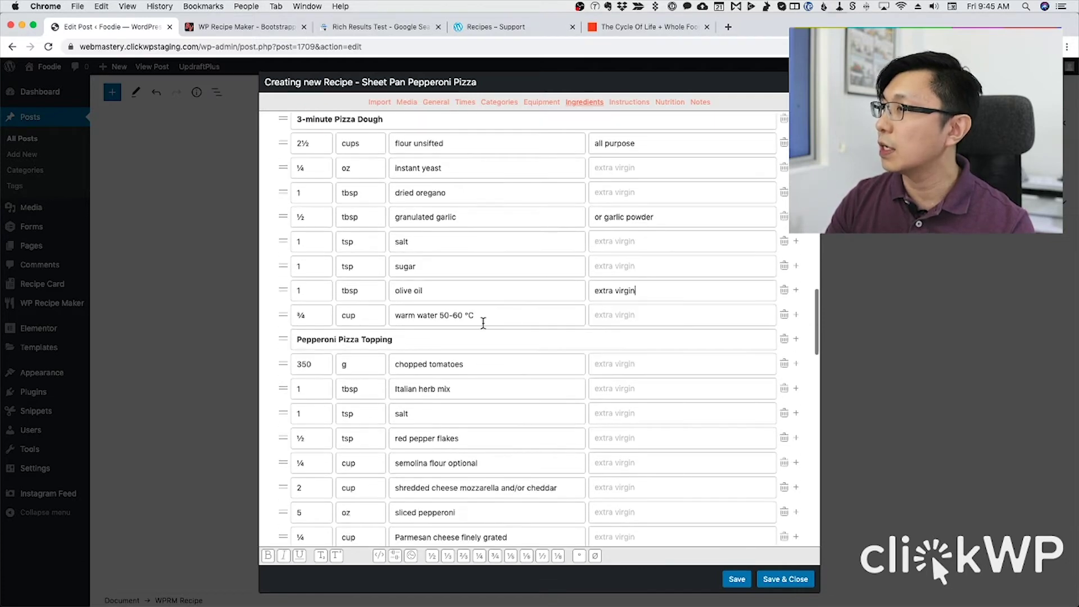
{"action": "left_click_drag", "start_coordinate": [439, 315], "coordinate": [466, 332]}
{"action": "key", "text": "cmd+x"}
{"action": "left_click", "coordinate": [601, 316]}
{"action": "key", "text": "cmd+v"}
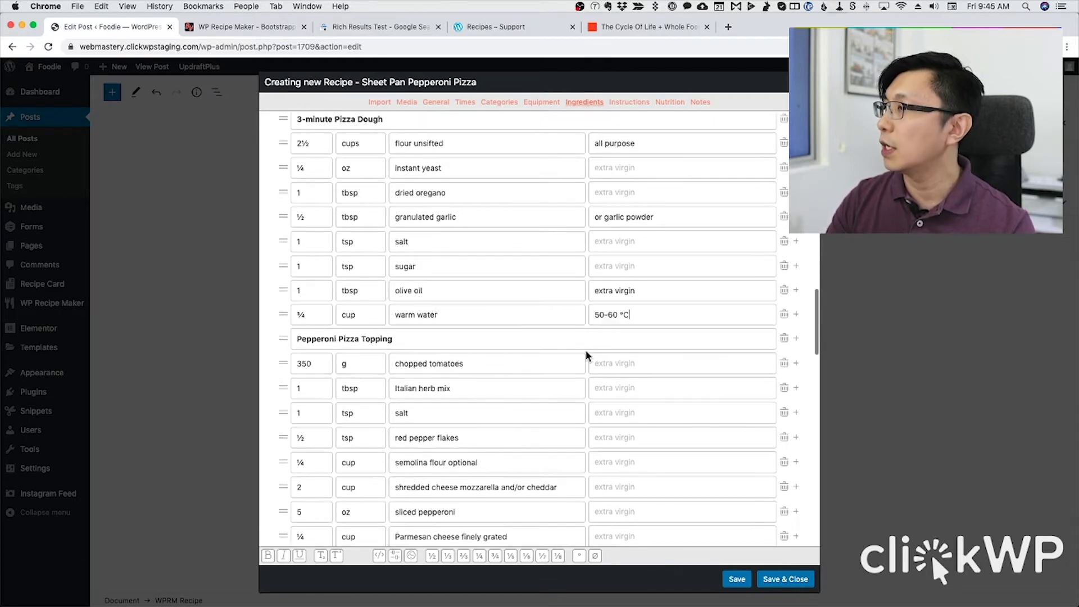
Rename the chopped tomatoes ingredient to "finely chopped tomatoes" and give it the note "tinned or canned".
{"action": "scroll", "coordinate": [585, 349], "scroll_direction": "down", "scroll_amount": 2}
{"action": "scroll", "coordinate": [583, 348], "scroll_direction": "down", "scroll_amount": 1}
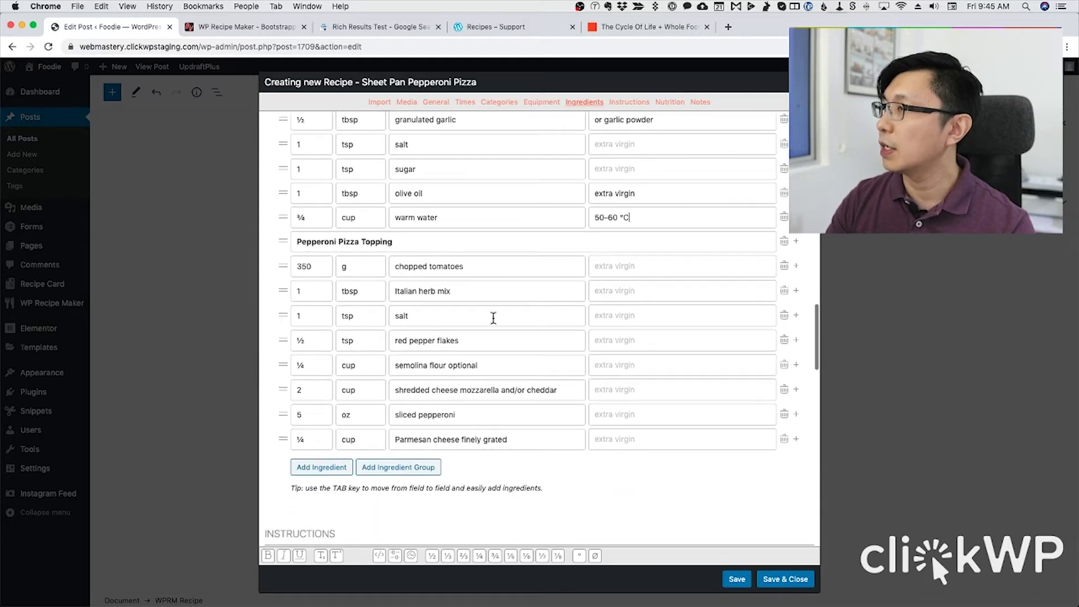
{"action": "double_click", "coordinate": [418, 270]}
{"action": "key", "text": "cmd+x"}
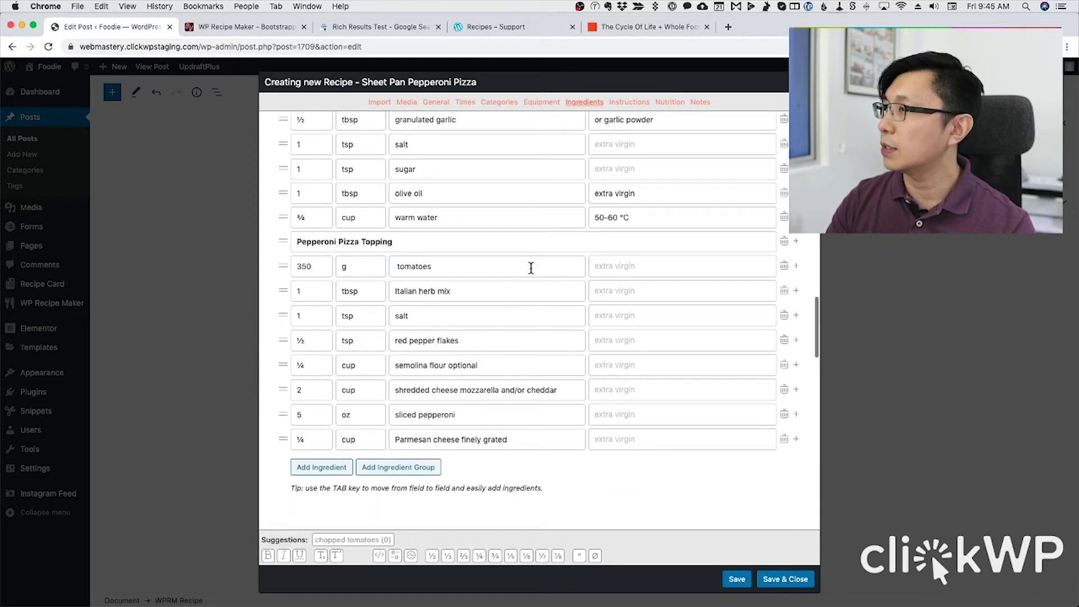
{"action": "left_click", "coordinate": [416, 266]}
{"action": "type", "text": "finle"}
{"action": "key", "text": "BackSpace"}
{"action": "key", "text": "BackSpace"}
{"action": "type", "text": "ely chopped tomatoes"}
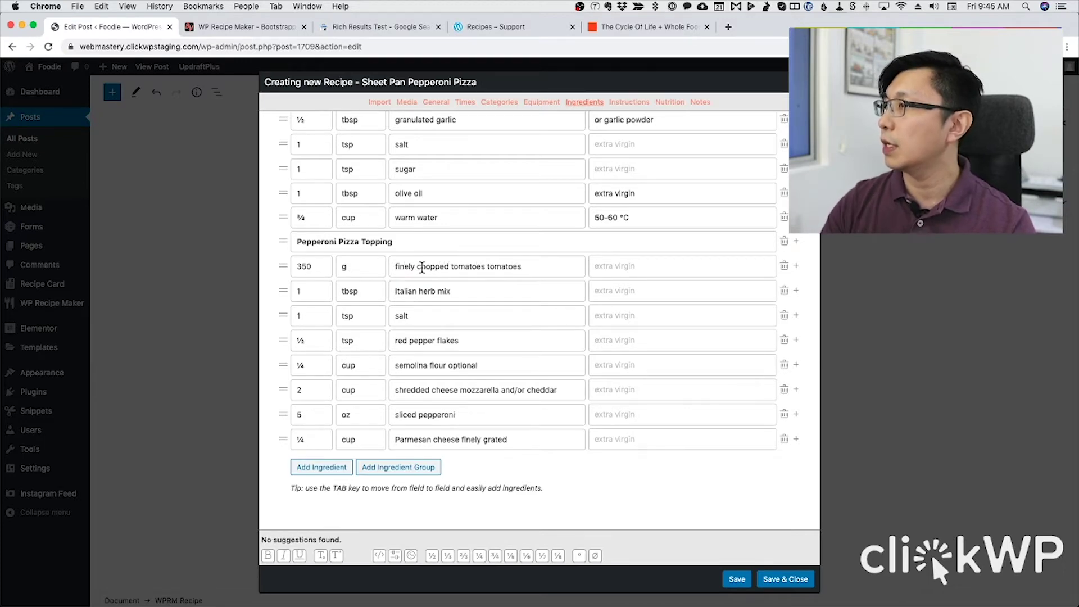
{"action": "double_click", "coordinate": [497, 268]}
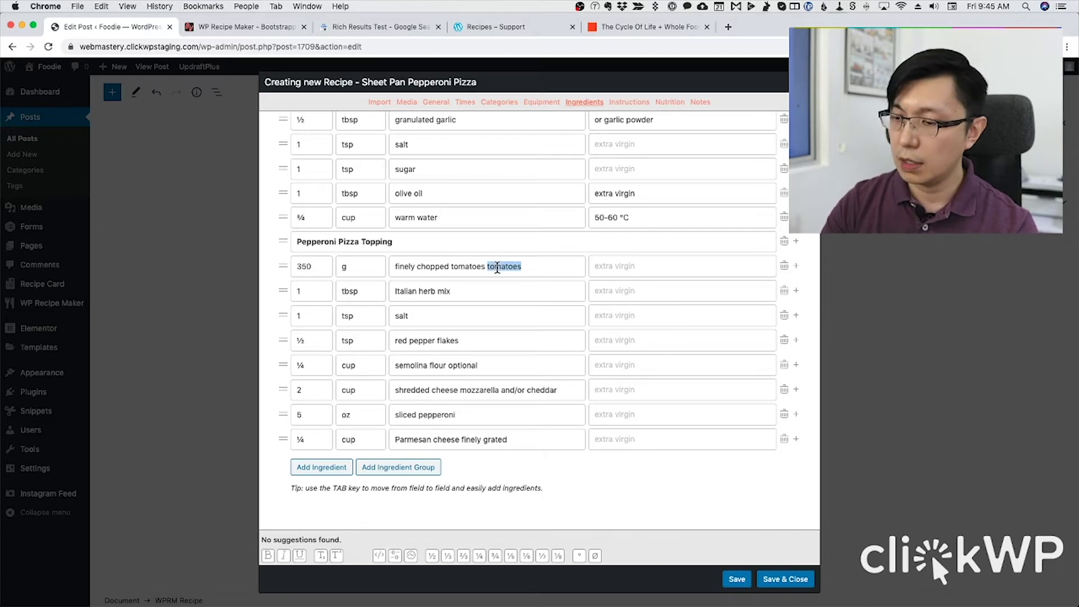
{"action": "key", "text": "BackSpace"}
{"action": "key", "text": "Tab"}
{"action": "type", "text": "tinne"}
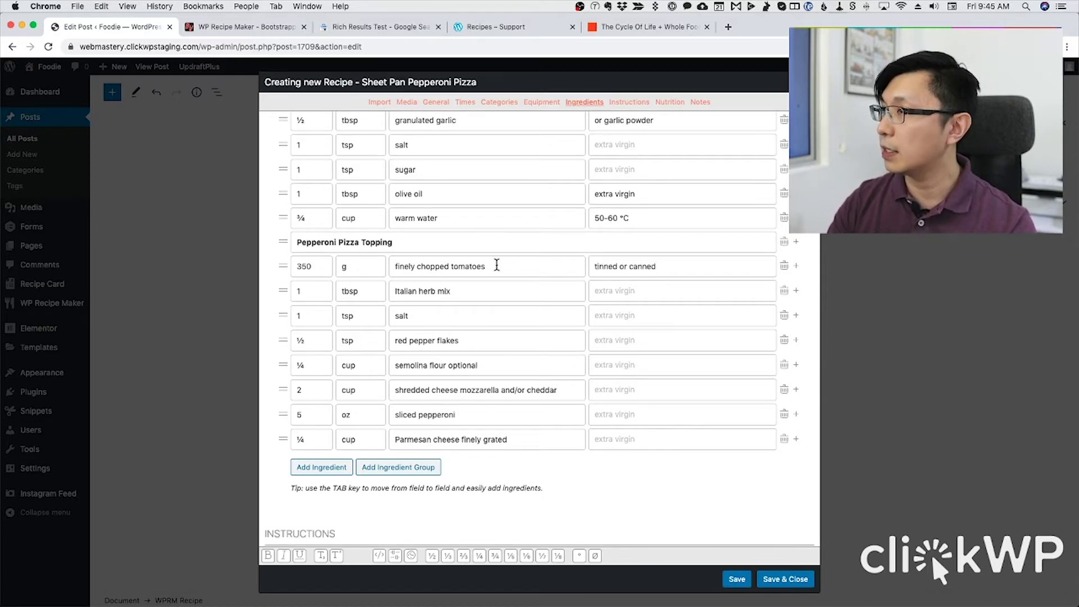
Move "optional" from the semolina flour ingredient's name into its notes.
{"action": "scroll", "coordinate": [527, 386], "scroll_direction": "down", "scroll_amount": 1}
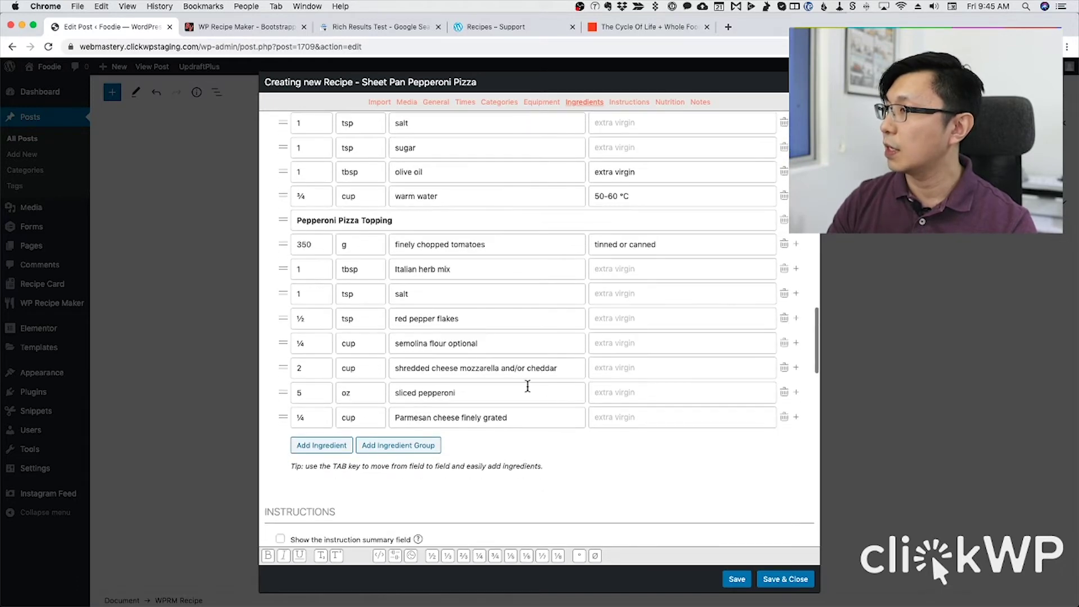
{"action": "double_click", "coordinate": [471, 345]}
{"action": "key", "text": "super+x"}
{"action": "left_click", "coordinate": [615, 344]}
{"action": "key", "text": "super+v"}
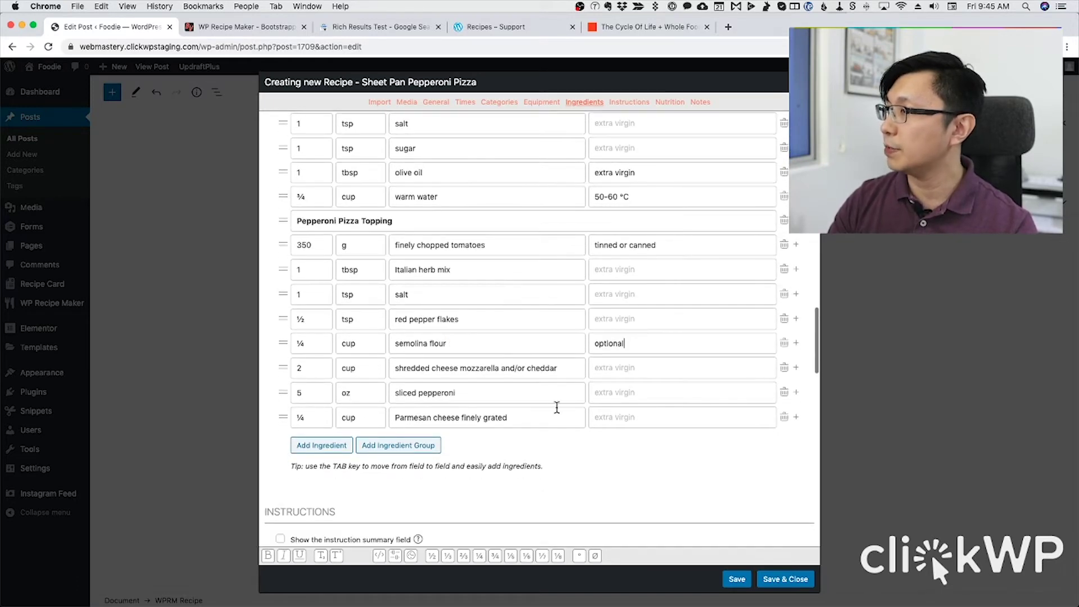
Move "mozzarella and/or cheddar" from the shredded cheese ingredient's name into its notes.
{"action": "scroll", "coordinate": [533, 409], "scroll_direction": "down", "scroll_amount": 1}
{"action": "double_click", "coordinate": [484, 345]}
{"action": "left_click", "coordinate": [558, 346], "text": "shift"}
{"action": "key", "text": "super+x"}
{"action": "left_click", "coordinate": [619, 346]}
{"action": "key", "text": "super+v"}
Set the recipe's main image to the sliced pepperoni pizza photo IMG_0624 from the media library.
{"action": "scroll", "coordinate": [590, 360], "scroll_direction": "down", "scroll_amount": 2}
{"action": "scroll", "coordinate": [590, 373], "scroll_direction": "down", "scroll_amount": 5}
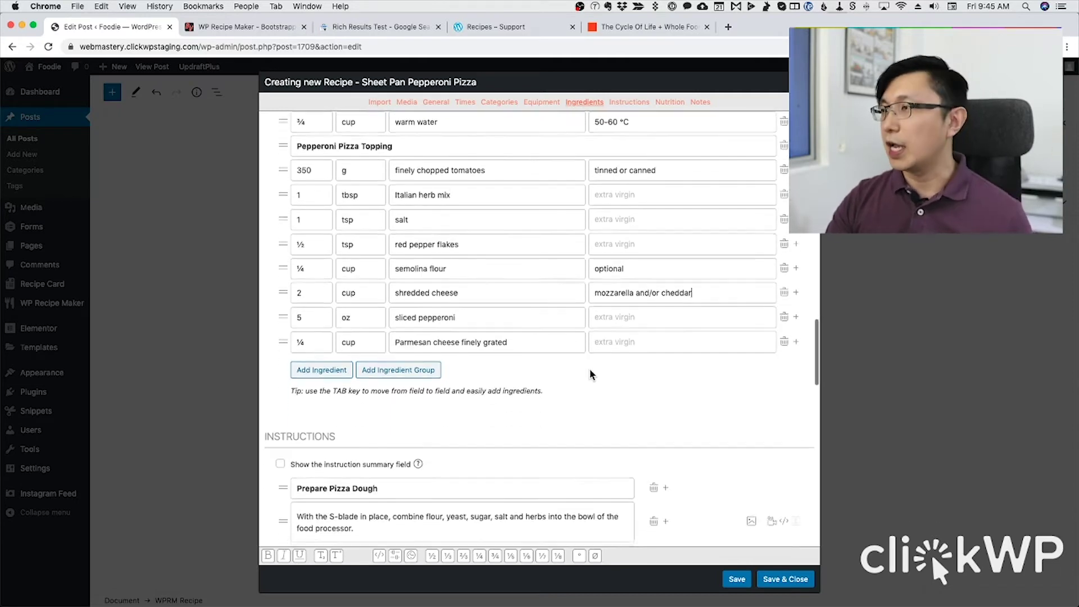
{"action": "scroll", "coordinate": [588, 374], "scroll_direction": "down", "scroll_amount": 4}
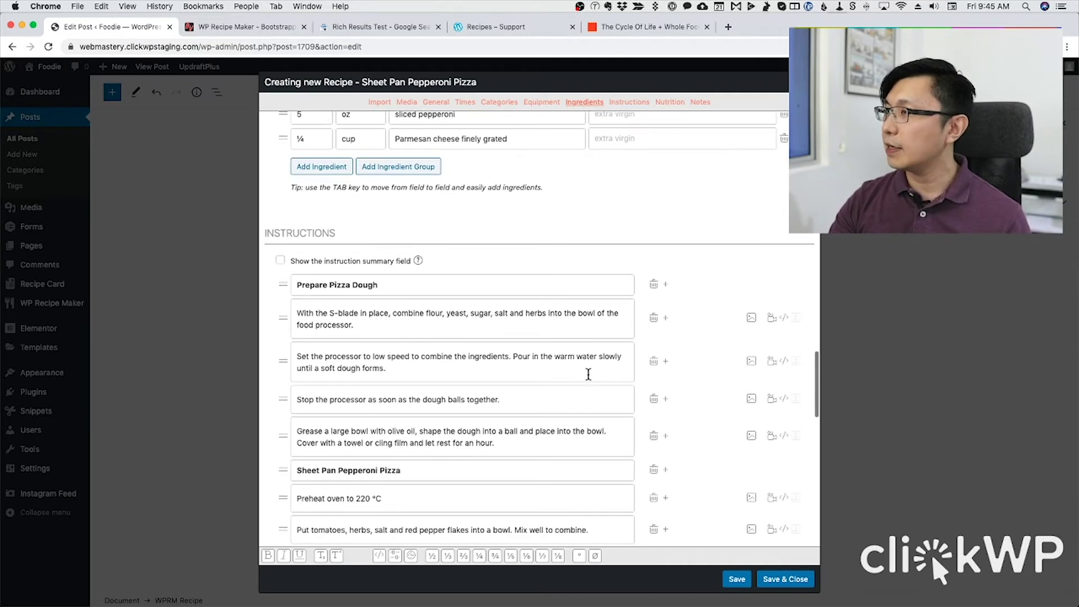
{"action": "scroll", "coordinate": [591, 372], "scroll_direction": "down", "scroll_amount": 1}
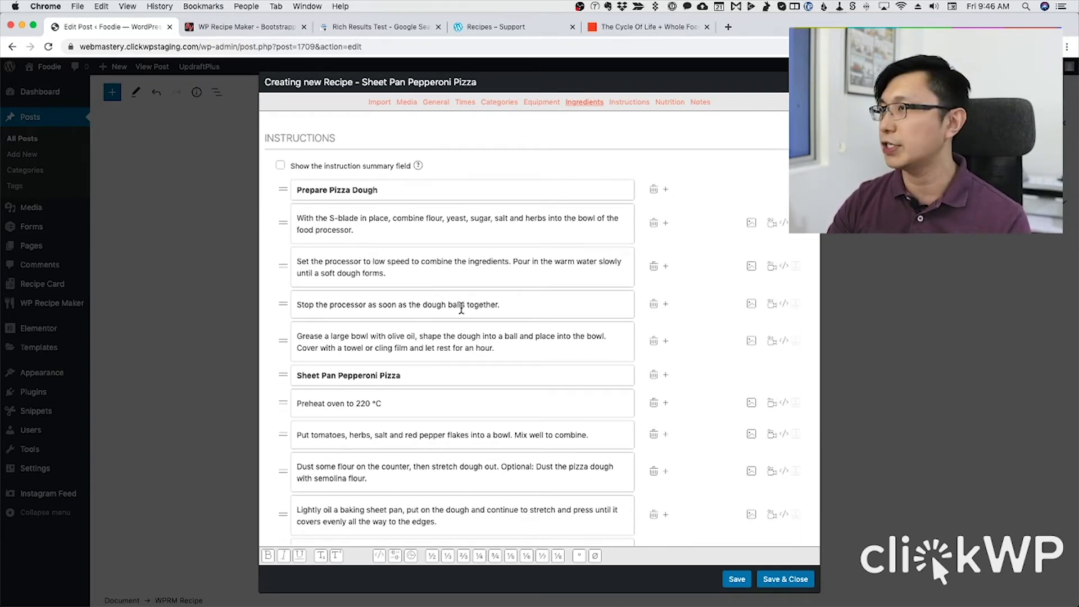
{"action": "scroll", "coordinate": [461, 308], "scroll_direction": "up", "scroll_amount": 15}
{"action": "scroll", "coordinate": [466, 319], "scroll_direction": "up", "scroll_amount": 15}
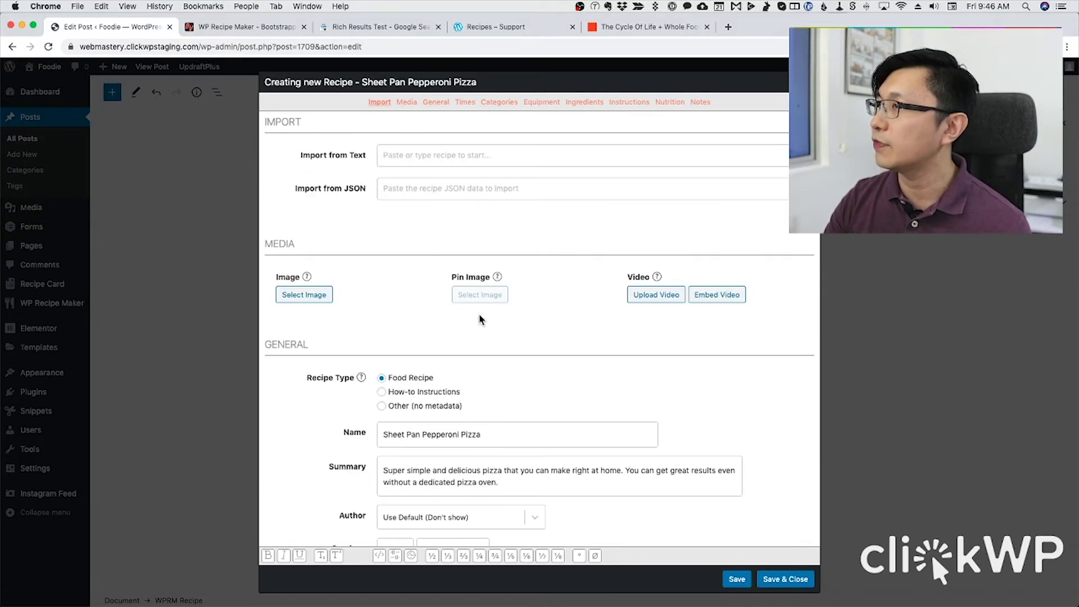
{"action": "left_click", "coordinate": [296, 299]}
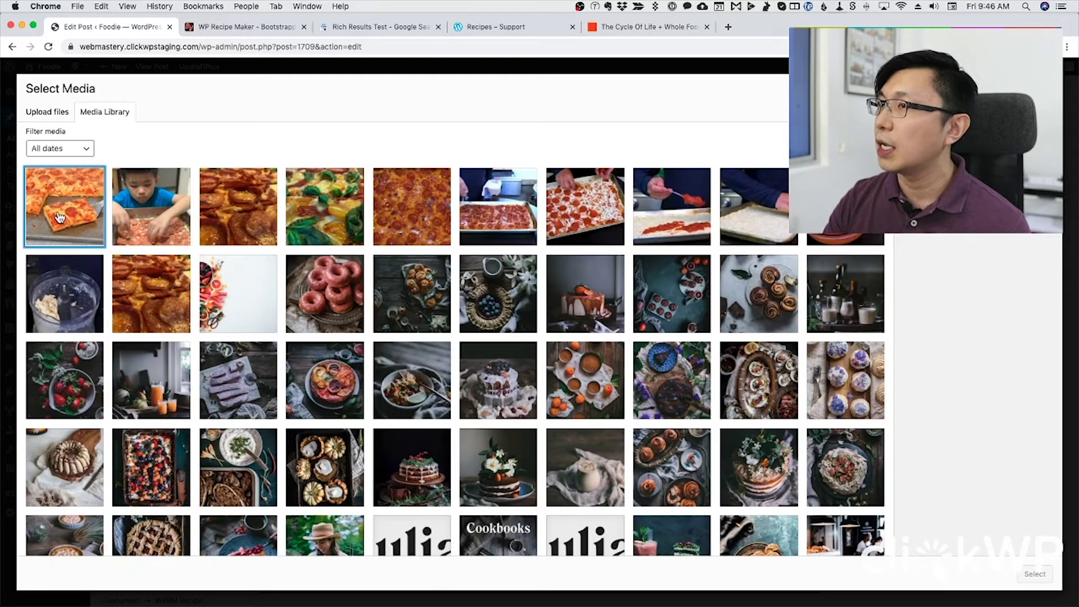
{"action": "left_click", "coordinate": [60, 217]}
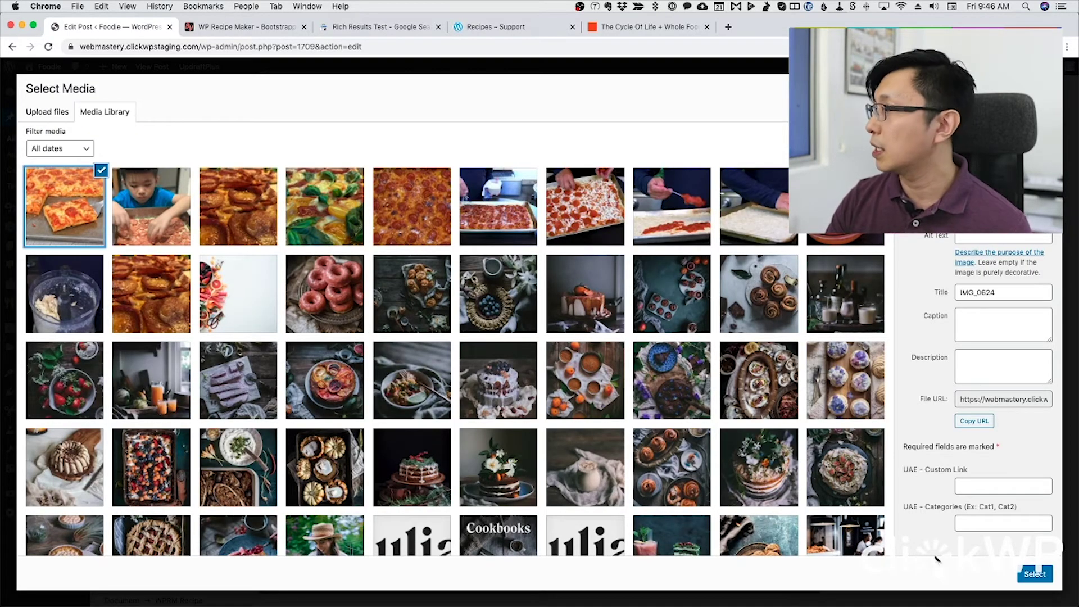
{"action": "left_click", "coordinate": [1034, 574]}
{"action": "scroll", "coordinate": [665, 398], "scroll_direction": "down", "scroll_amount": 1}
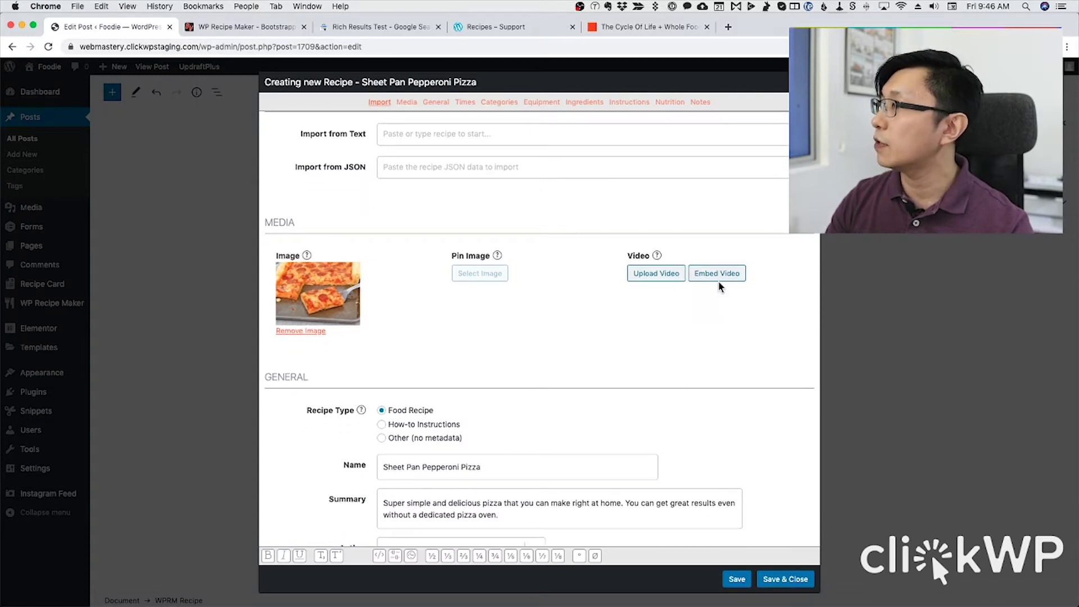
Open YouTube in a new browser tab and search for "sam the cooking guy pizza".
{"action": "left_click", "coordinate": [728, 26]}
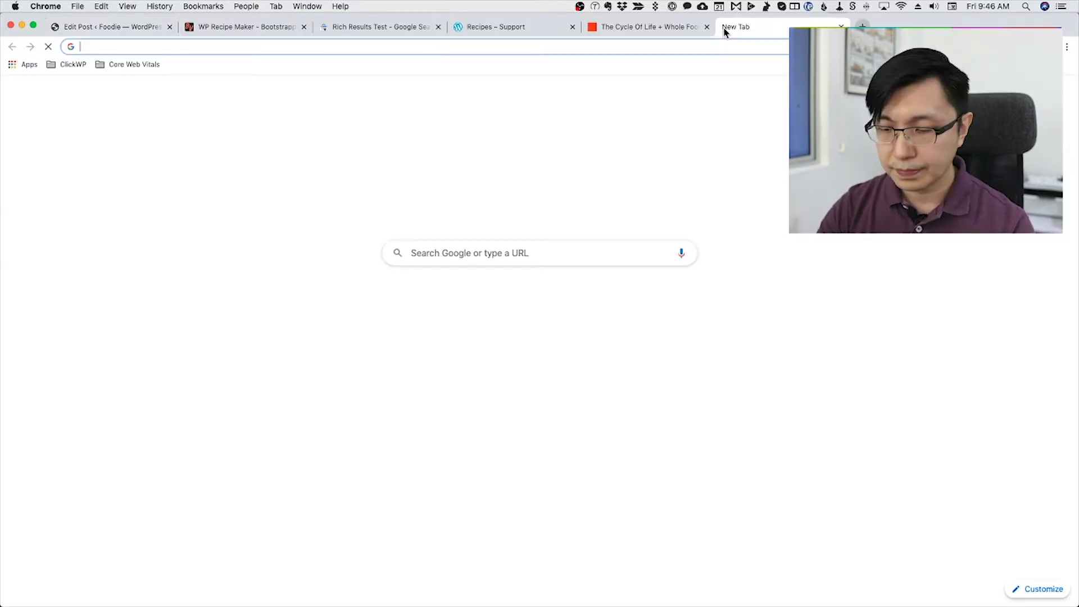
{"action": "type", "text": "youtube"}
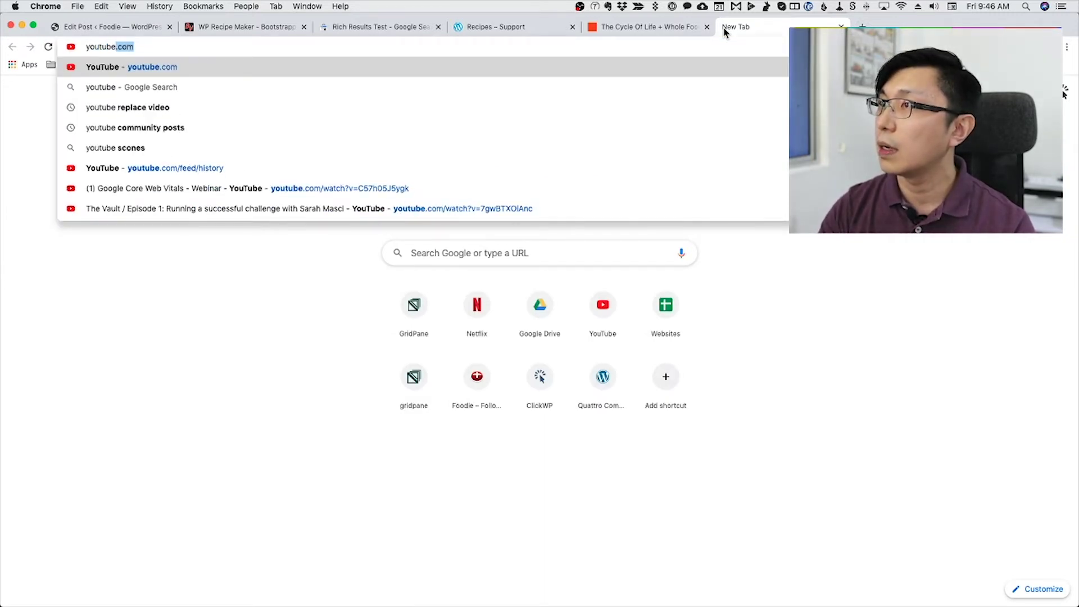
{"action": "key", "text": "Return"}
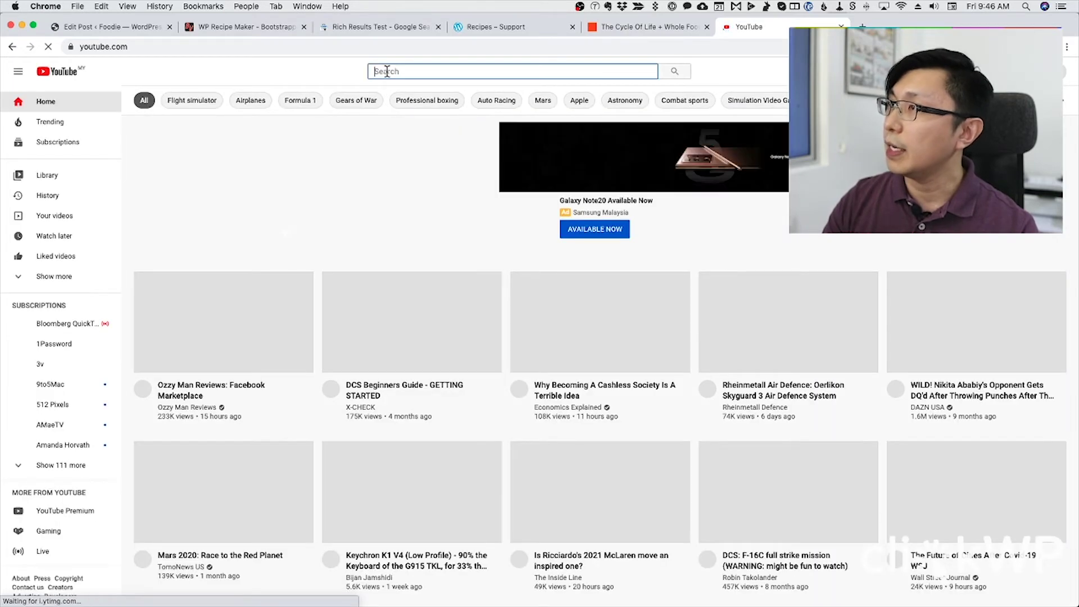
{"action": "left_click", "coordinate": [387, 71]}
{"action": "type", "text": "sam the"}
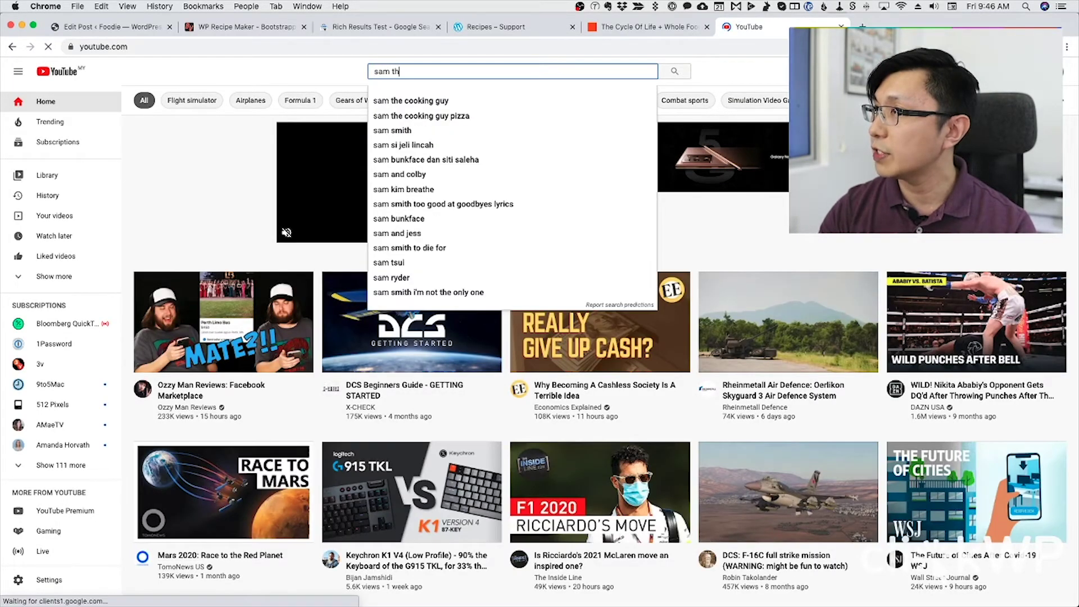
{"action": "key", "text": "Down"}
{"action": "key", "text": "Down"}
{"action": "key", "text": "Return"}
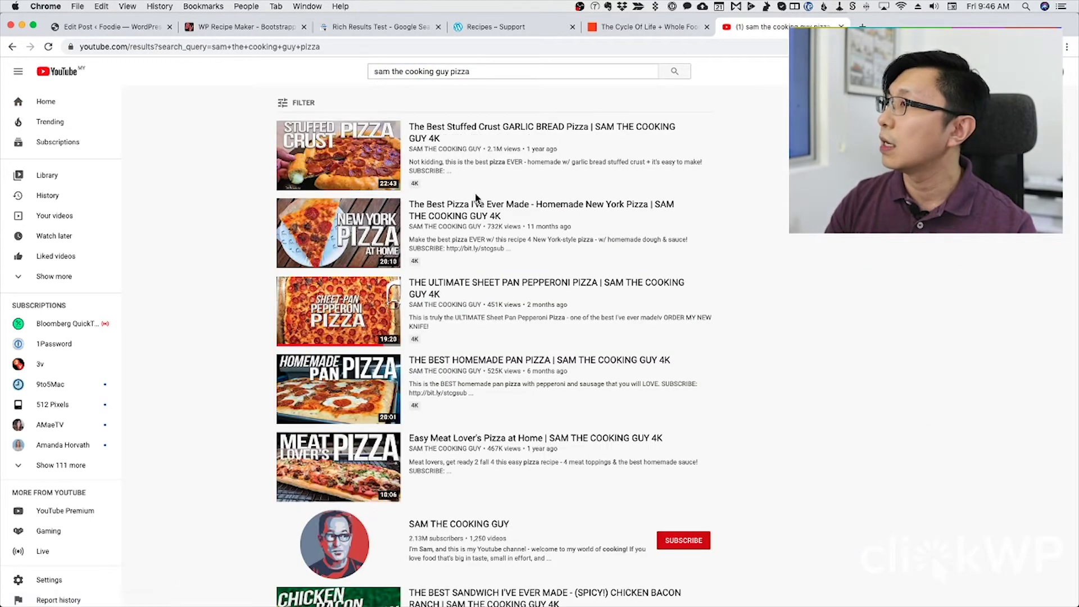
Copy the link of the "THE ULTIMATE SHEET PAN PEPPERONI PIZZA" video and embed it as the recipe's video.
{"action": "right_click", "coordinate": [507, 279]}
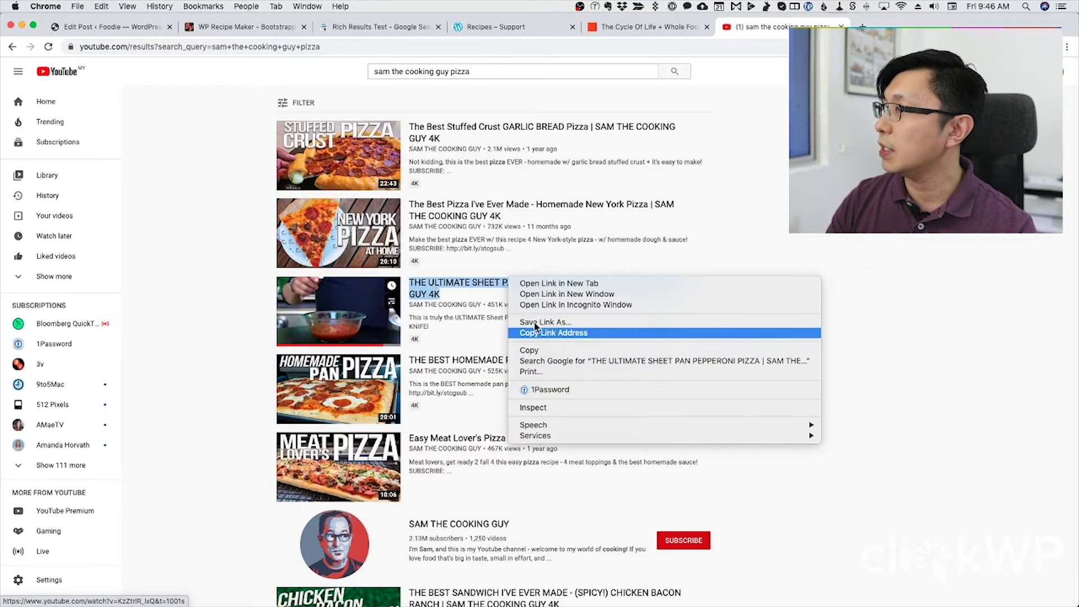
{"action": "left_click", "coordinate": [554, 333]}
{"action": "left_click", "coordinate": [140, 31]}
{"action": "left_click", "coordinate": [710, 273]}
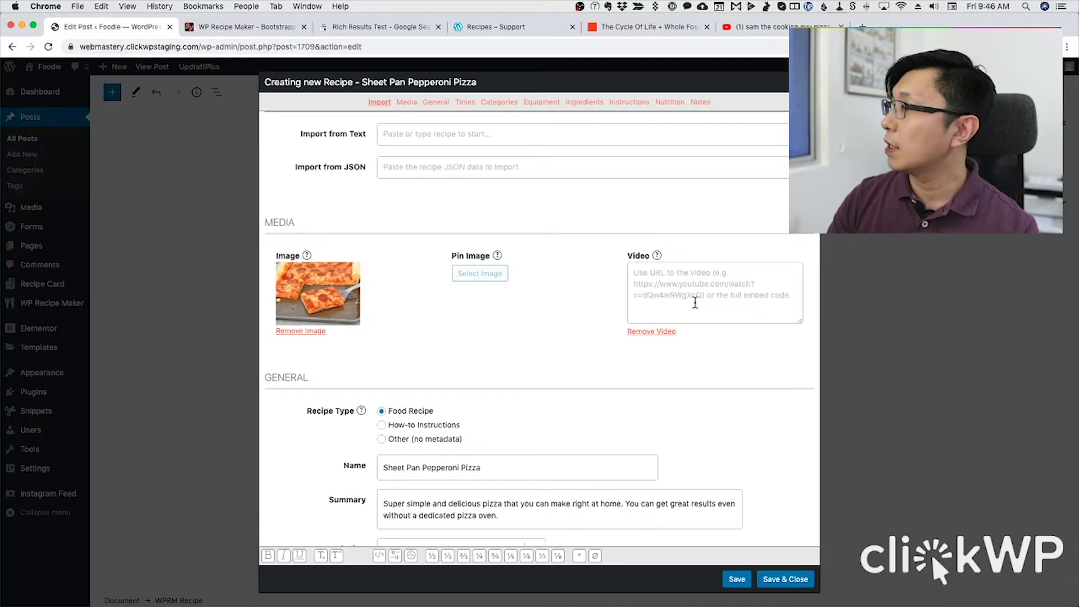
{"action": "key", "text": "super+v"}
Add the make-dough image to the instruction "Stop the processor as soon as the dough balls together.".
{"action": "scroll", "coordinate": [535, 308], "scroll_direction": "down", "scroll_amount": 15}
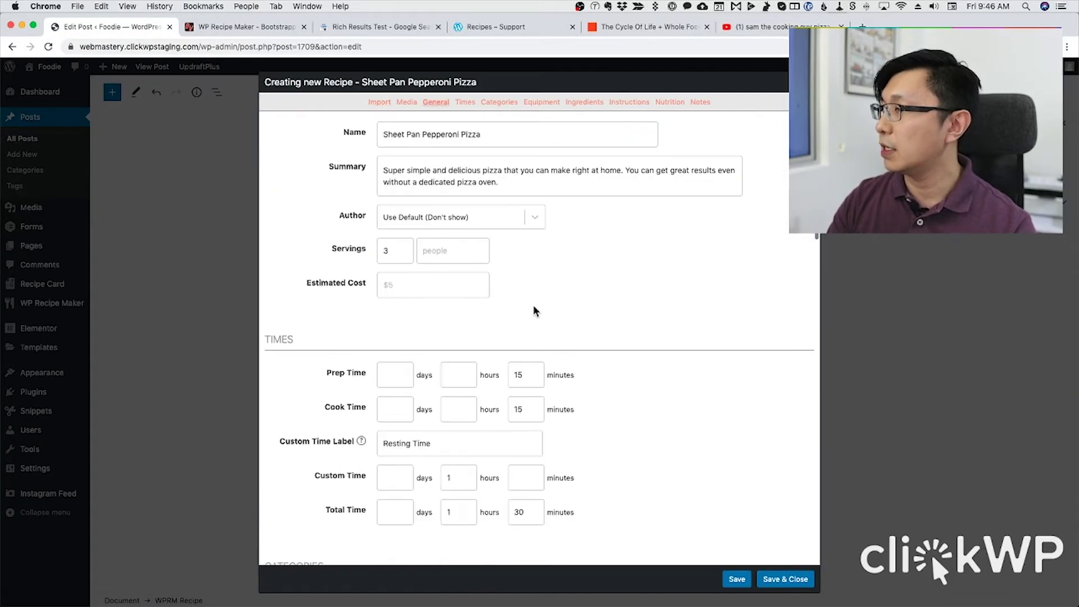
{"action": "scroll", "coordinate": [542, 313], "scroll_direction": "down", "scroll_amount": 15}
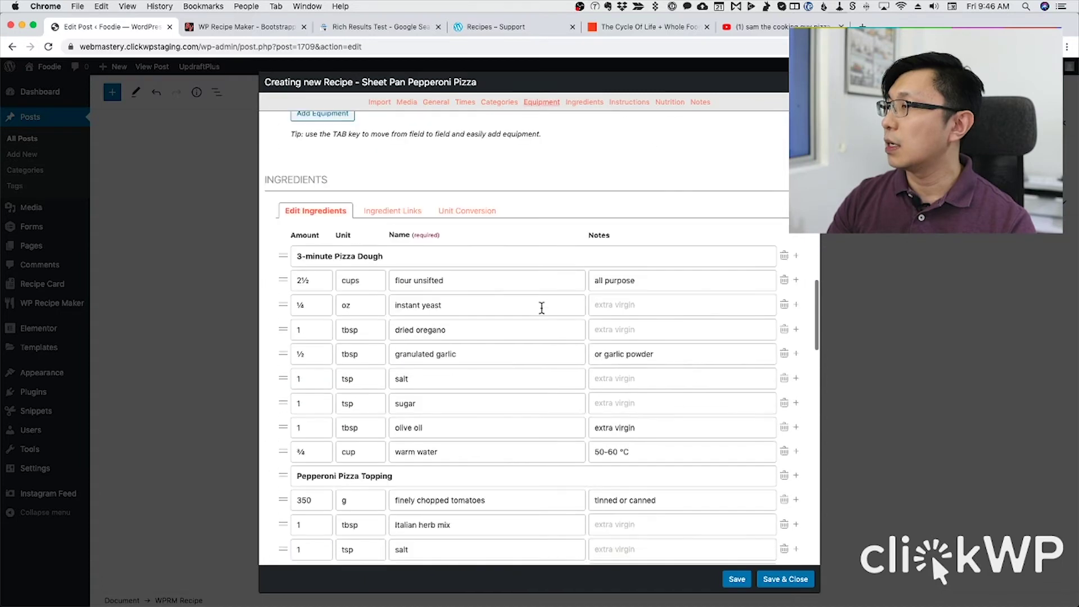
{"action": "scroll", "coordinate": [528, 296], "scroll_direction": "up", "scroll_amount": 1}
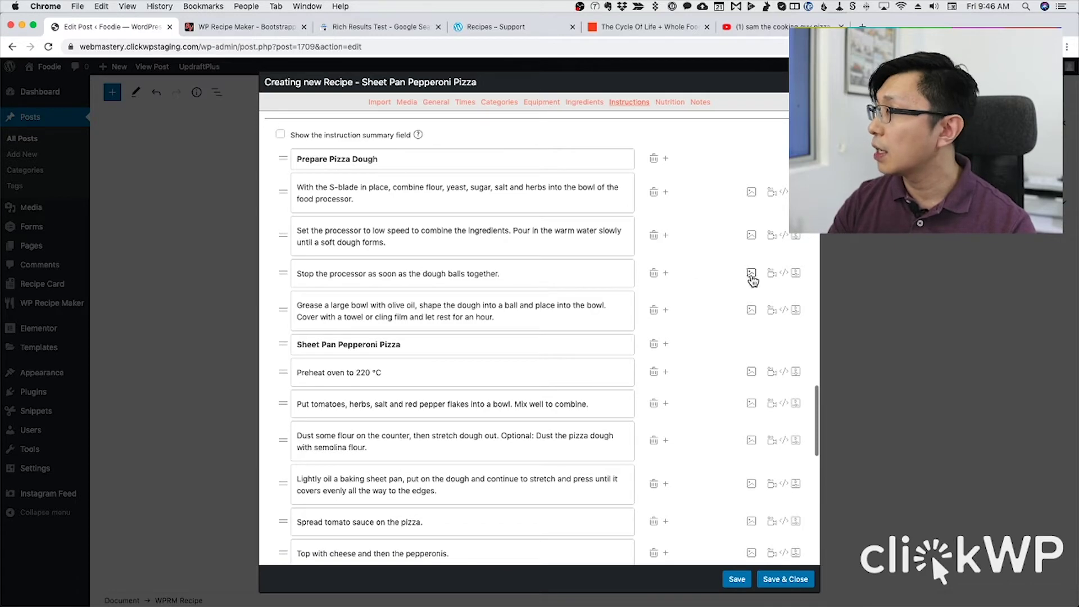
{"action": "left_click", "coordinate": [752, 273]}
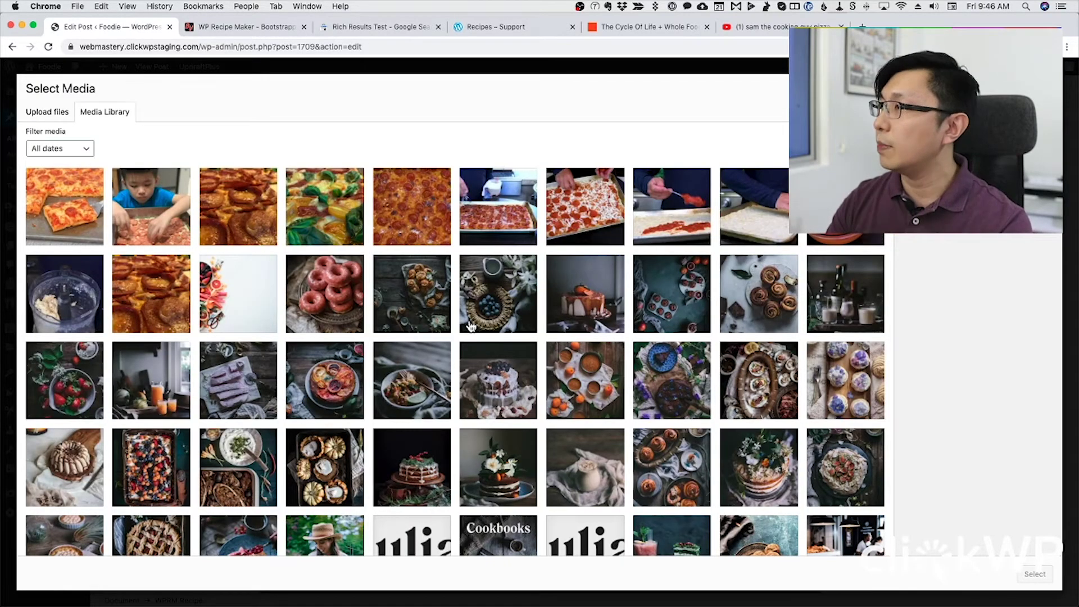
{"action": "left_click", "coordinate": [72, 300]}
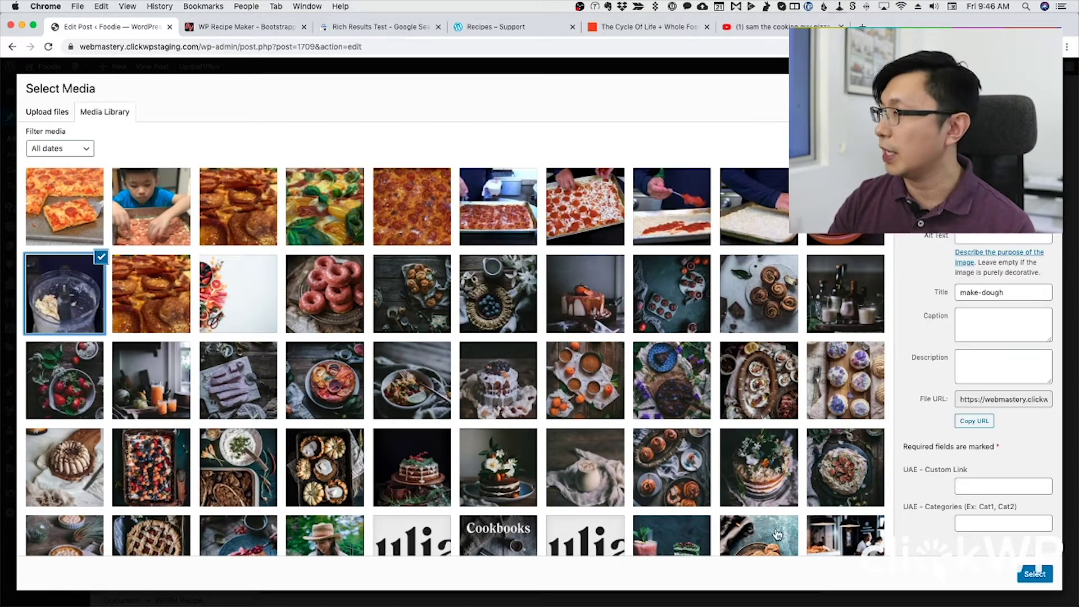
{"action": "left_click", "coordinate": [1031, 574]}
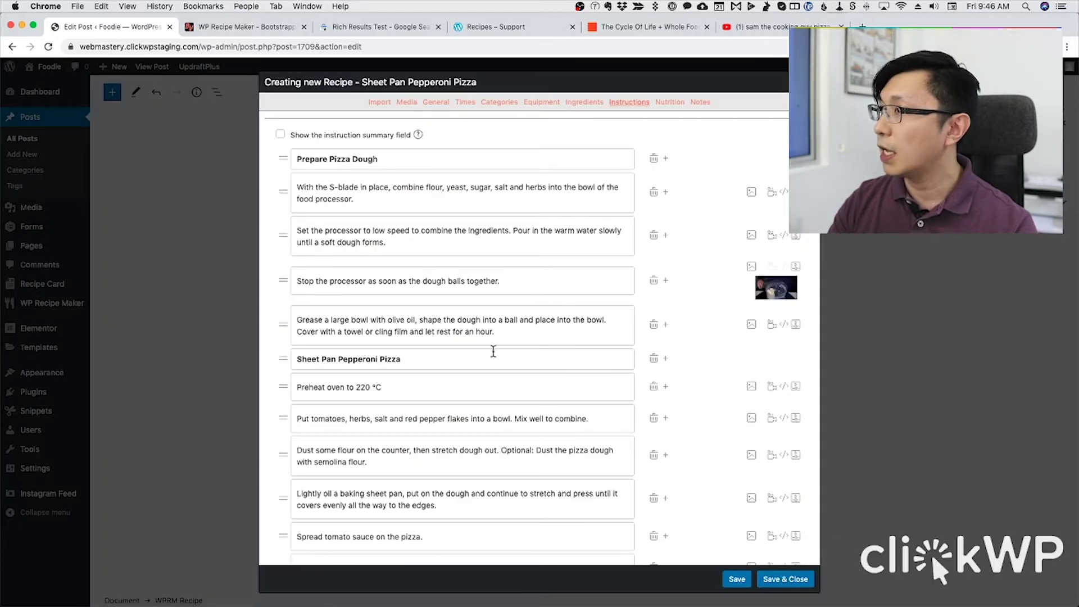
Add the mix-sauce image to the instruction about mixing tomatoes, herbs, salt and red pepper flakes in a bowl.
{"action": "scroll", "coordinate": [469, 350], "scroll_direction": "down", "scroll_amount": 3}
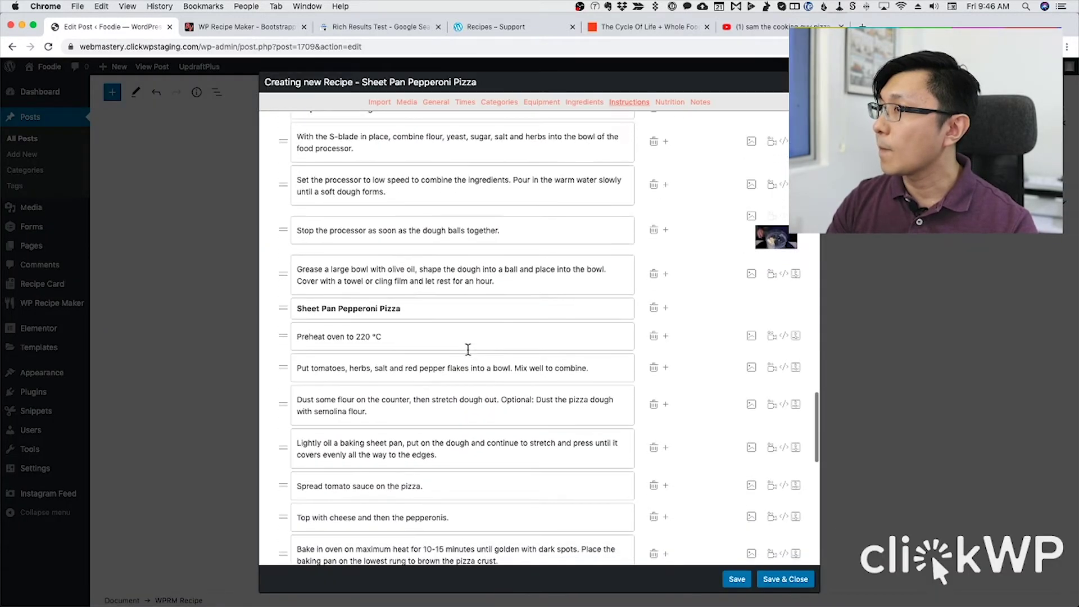
{"action": "scroll", "coordinate": [475, 347], "scroll_direction": "down", "scroll_amount": 1}
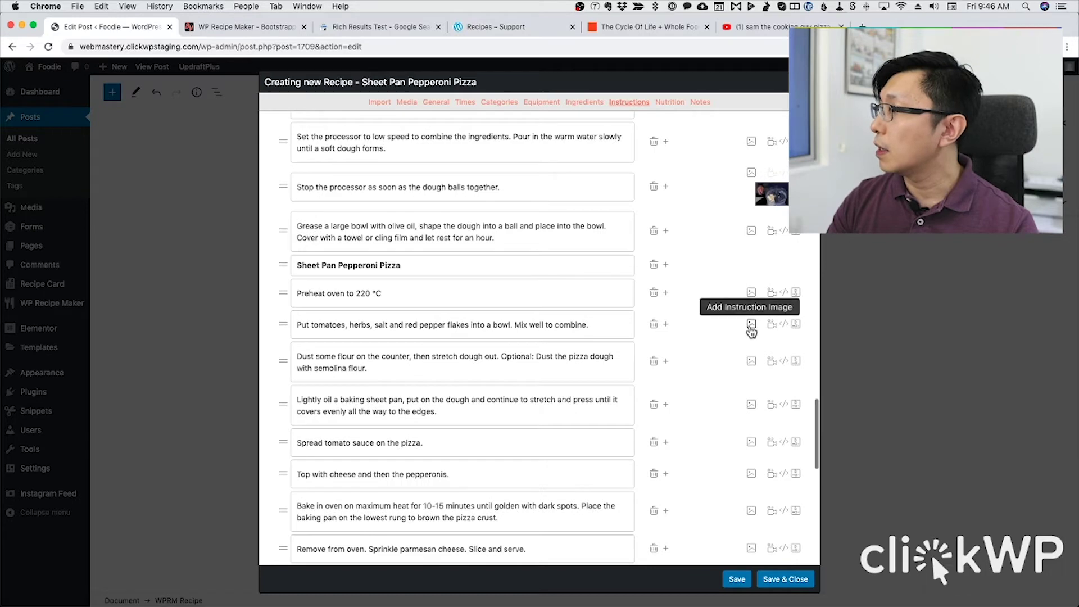
{"action": "left_click", "coordinate": [752, 324]}
{"action": "left_click", "coordinate": [863, 241]}
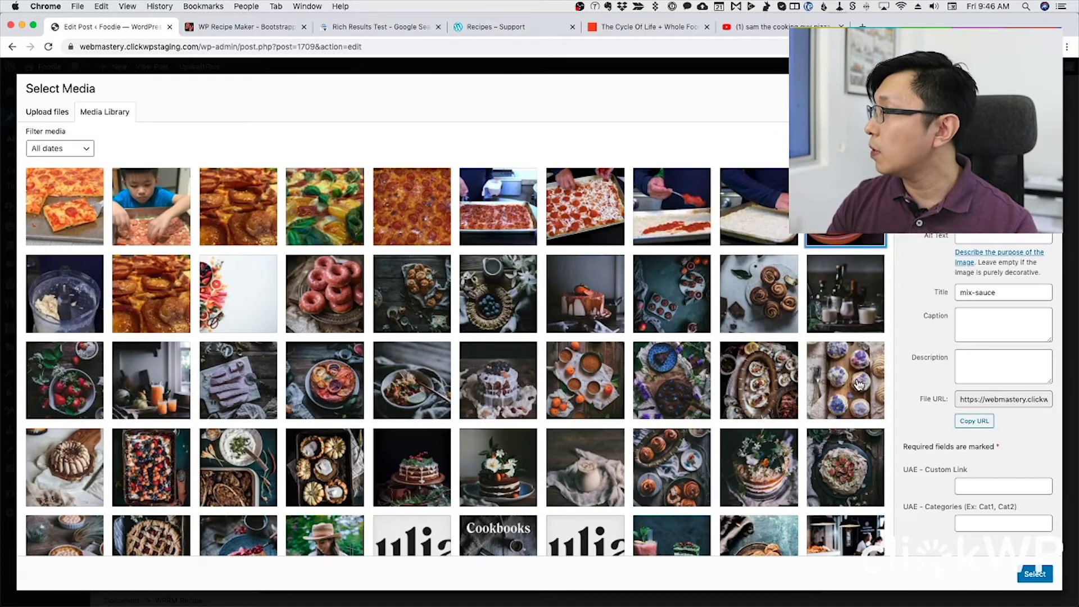
{"action": "left_click", "coordinate": [1035, 574]}
Add the stretch-dough-pan image to the instruction about oiling the baking sheet pan and stretching the dough.
{"action": "scroll", "coordinate": [609, 411], "scroll_direction": "down", "scroll_amount": 4}
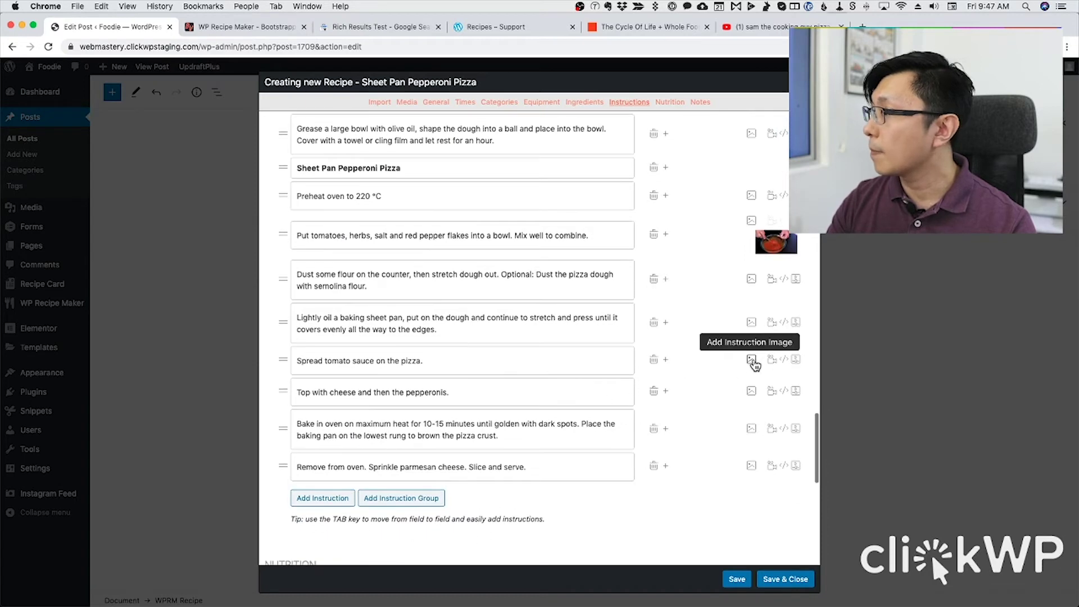
{"action": "left_click", "coordinate": [752, 322]}
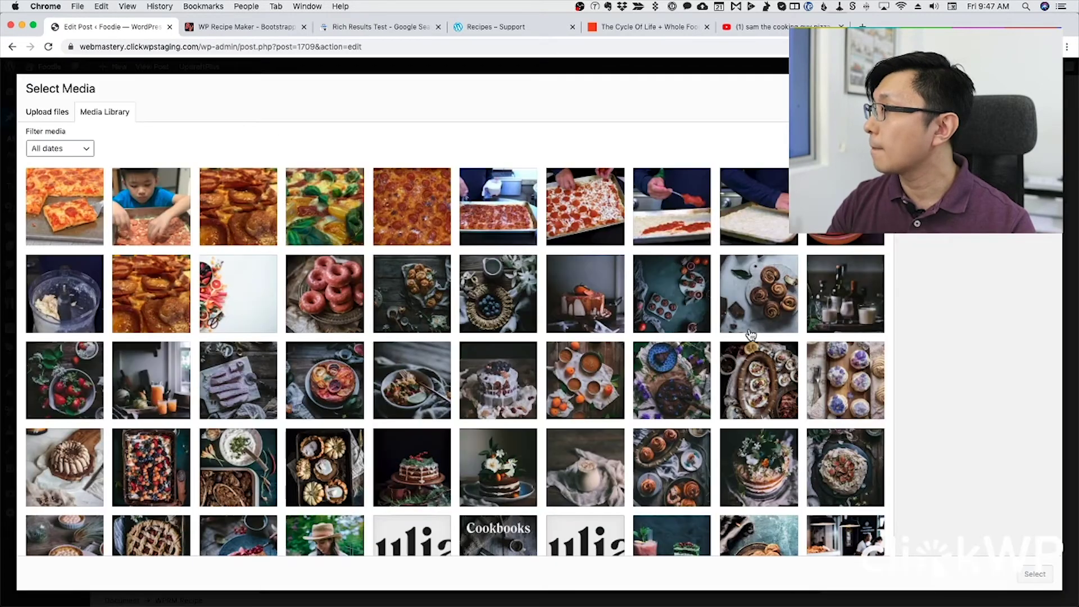
{"action": "left_click", "coordinate": [765, 239]}
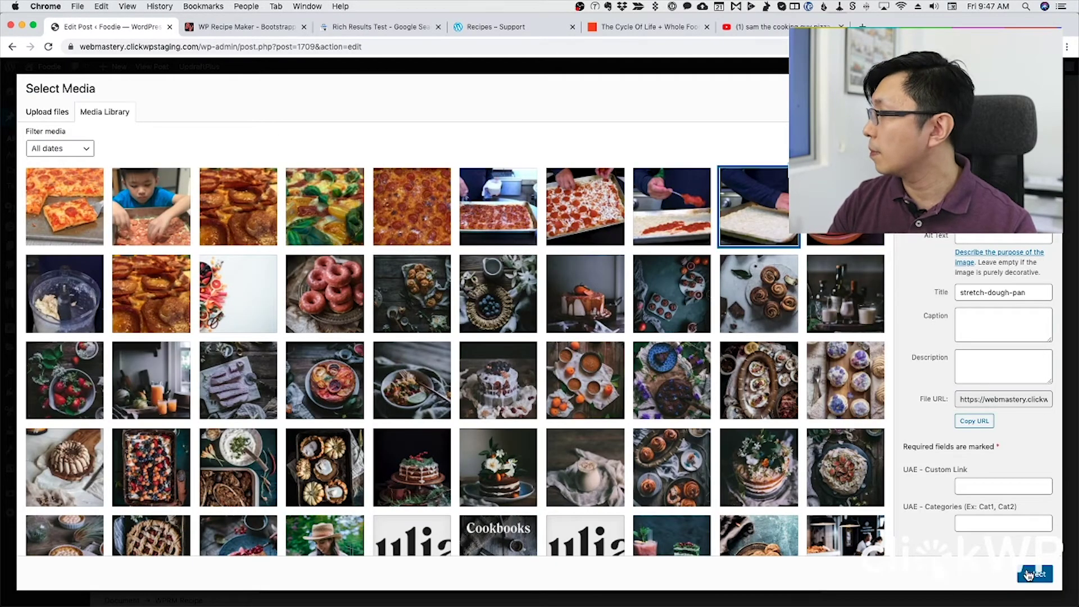
{"action": "left_click", "coordinate": [1034, 574]}
Add the image of pepperoni being placed on the pizza to the instruction "Top with cheese and then the pepperonis.".
{"action": "scroll", "coordinate": [614, 384], "scroll_direction": "up", "scroll_amount": 5}
{"action": "scroll", "coordinate": [614, 385], "scroll_direction": "down", "scroll_amount": 3}
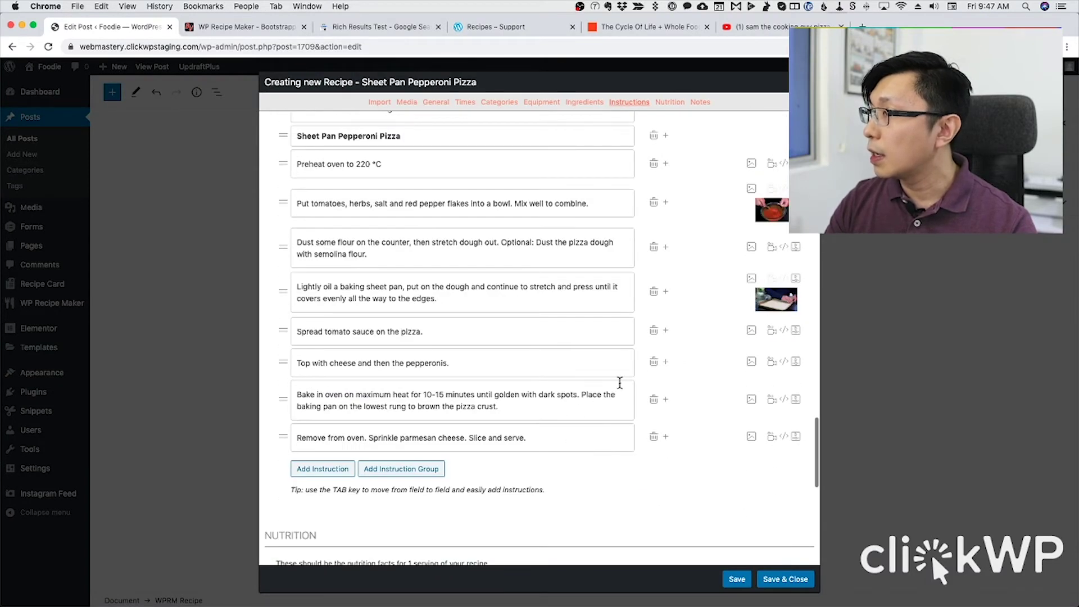
{"action": "left_click", "coordinate": [751, 330]}
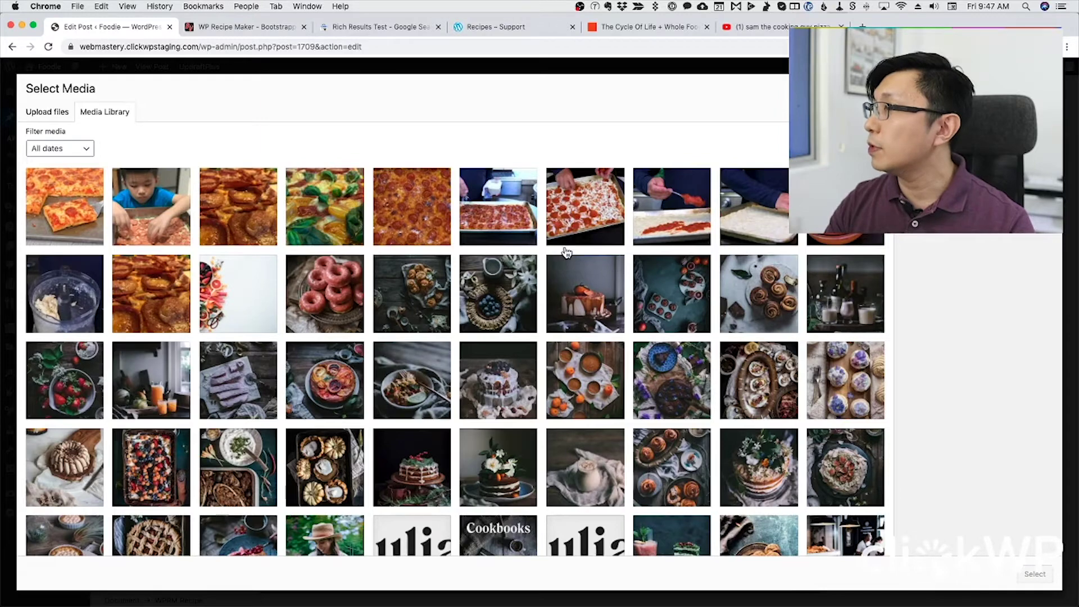
{"action": "left_click", "coordinate": [574, 233]}
{"action": "left_click", "coordinate": [1034, 574]}
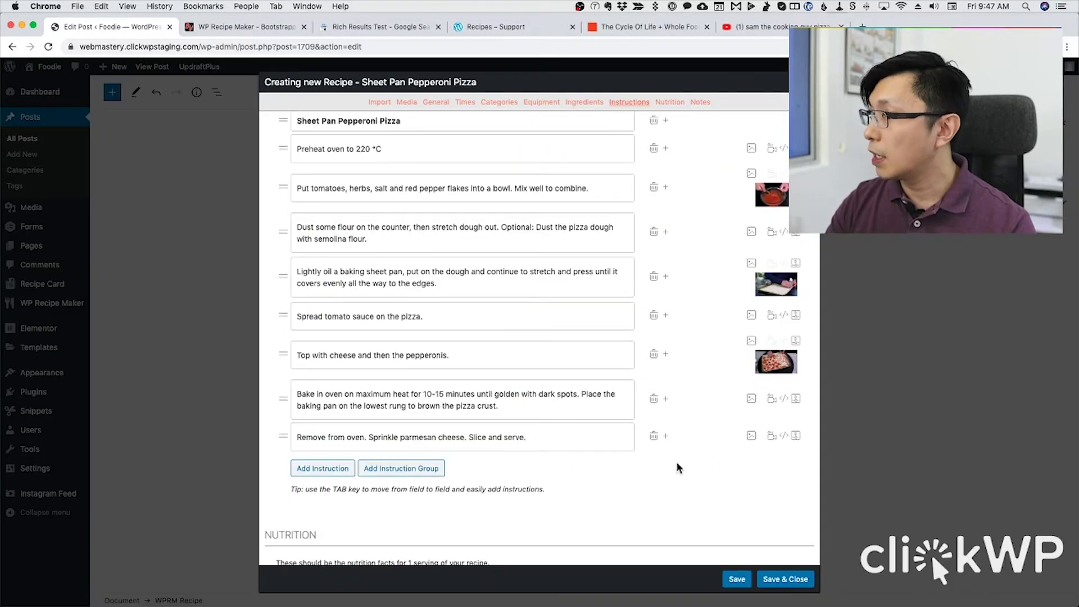
Add the sprinkle-parmesan image to the final instruction about removing the pizza from the oven and serving.
{"action": "left_click", "coordinate": [752, 435]}
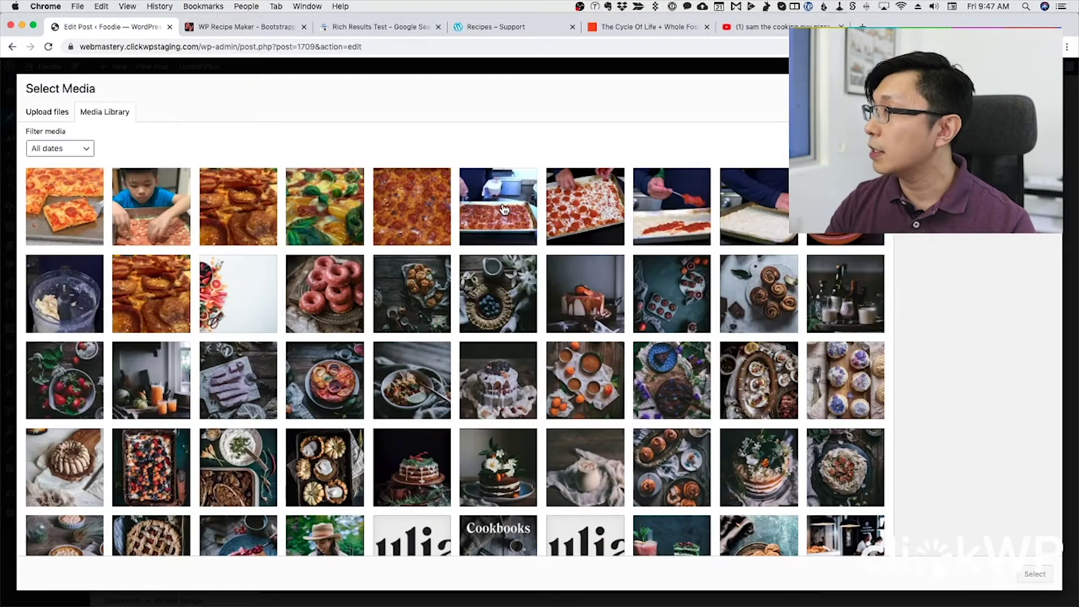
{"action": "left_click", "coordinate": [490, 221]}
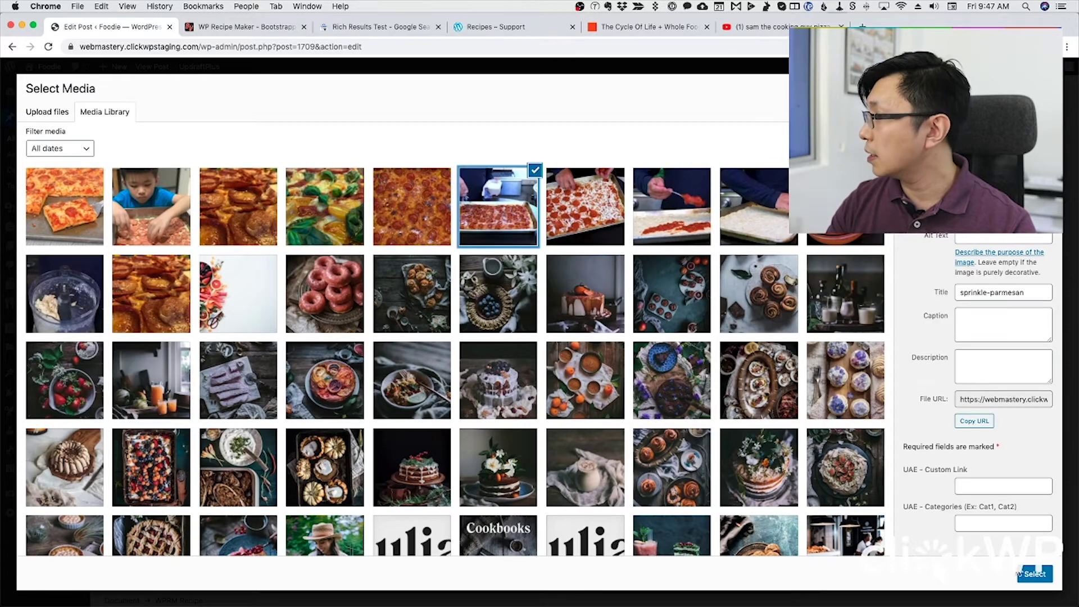
{"action": "left_click", "coordinate": [1033, 573]}
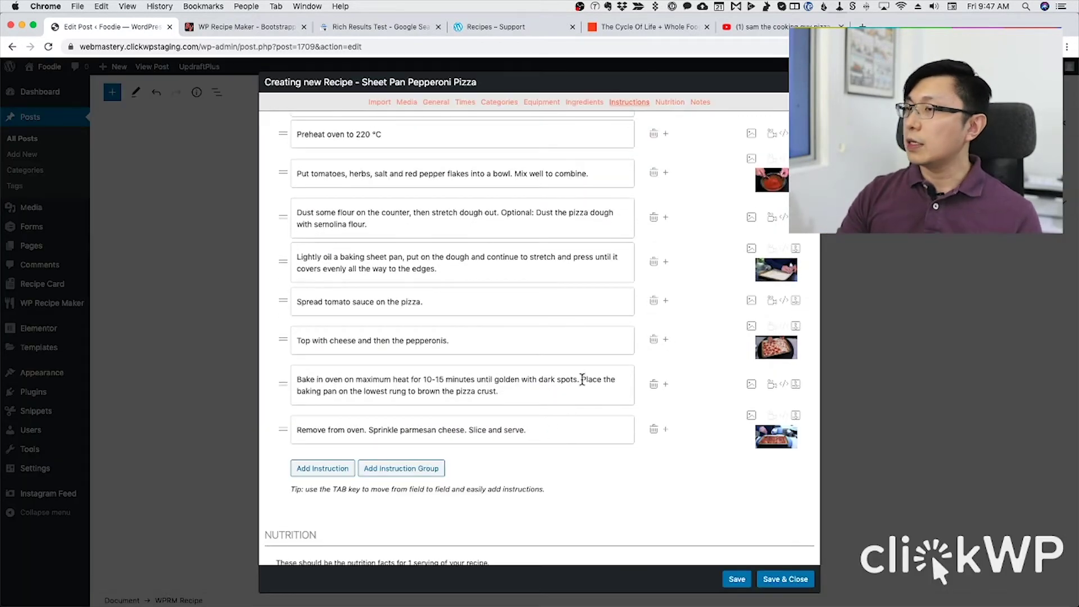
{"action": "scroll", "coordinate": [667, 375], "scroll_direction": "down", "scroll_amount": 5}
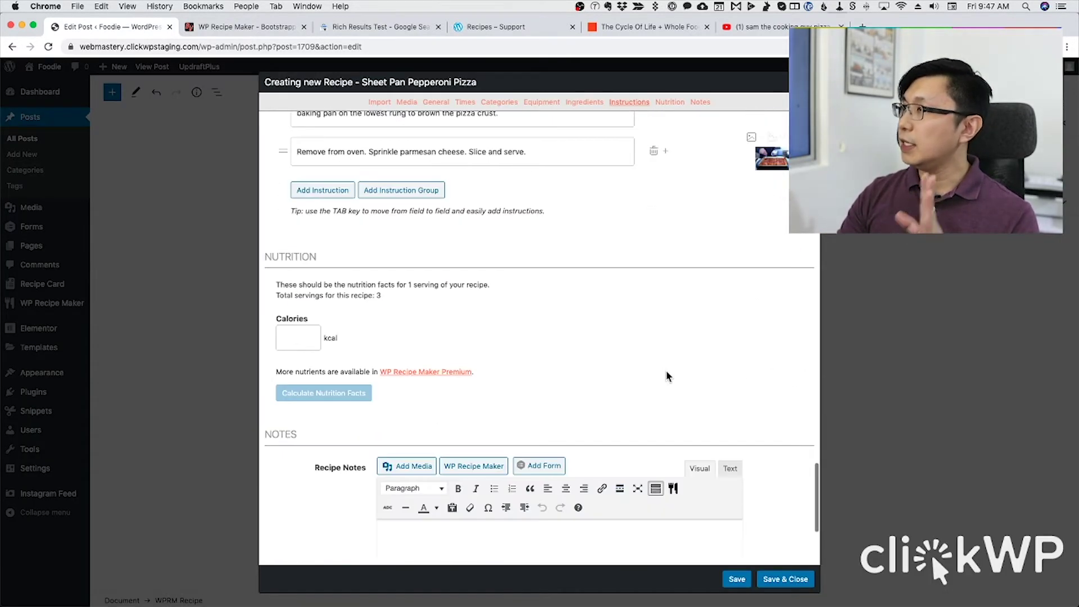
Enter the recipe note "For a healthier version, swap out the pepperoni for your favorite low-fat toppings", then save and close the recipe.
{"action": "scroll", "coordinate": [667, 375], "scroll_direction": "down", "scroll_amount": 3}
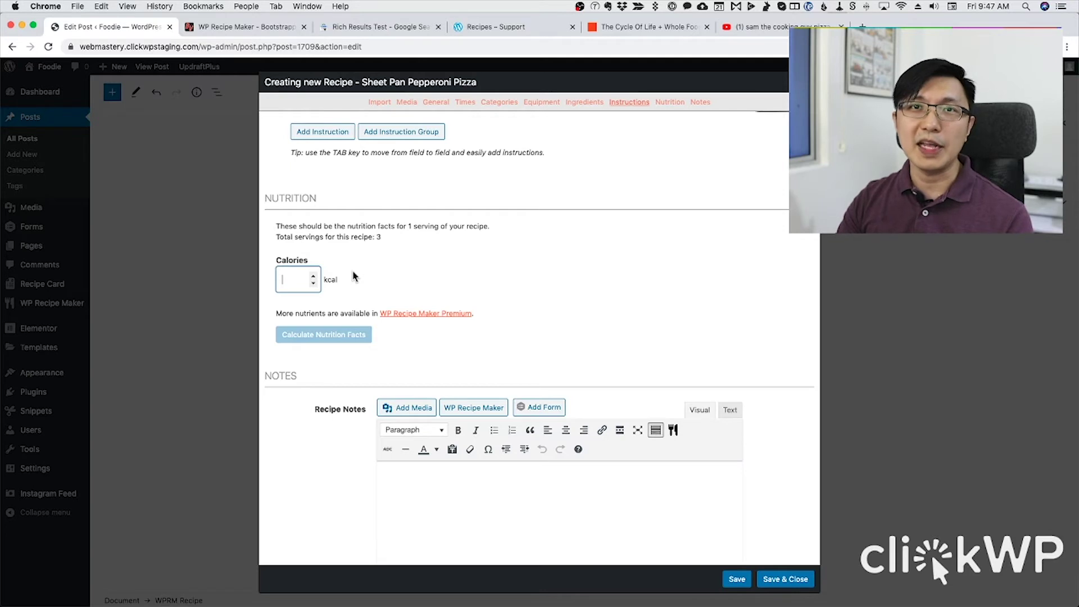
{"action": "scroll", "coordinate": [354, 275], "scroll_direction": "down", "scroll_amount": 4}
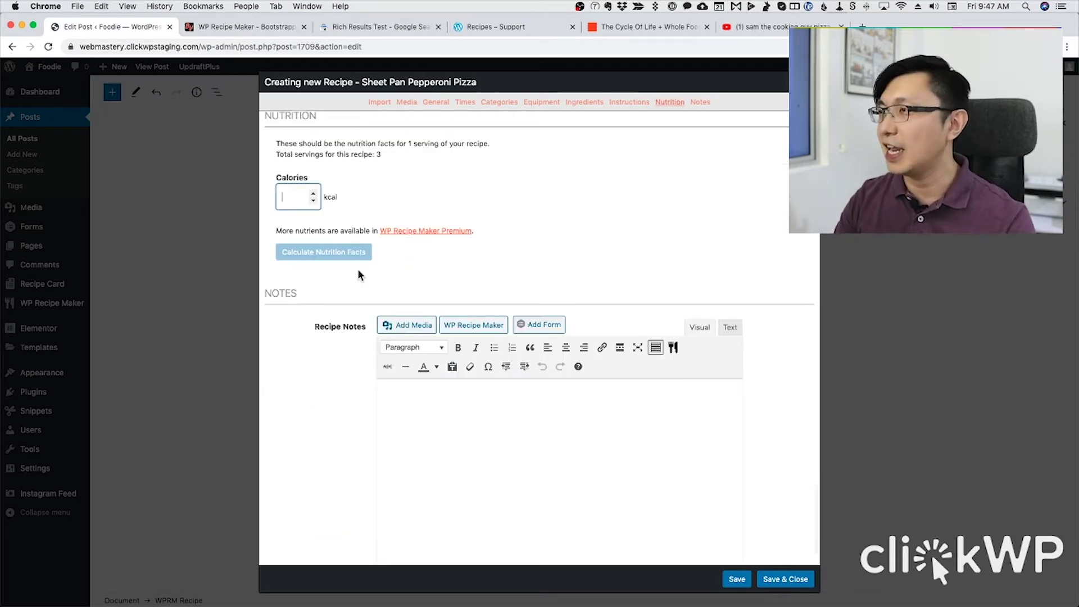
{"action": "scroll", "coordinate": [360, 276], "scroll_direction": "down", "scroll_amount": 1}
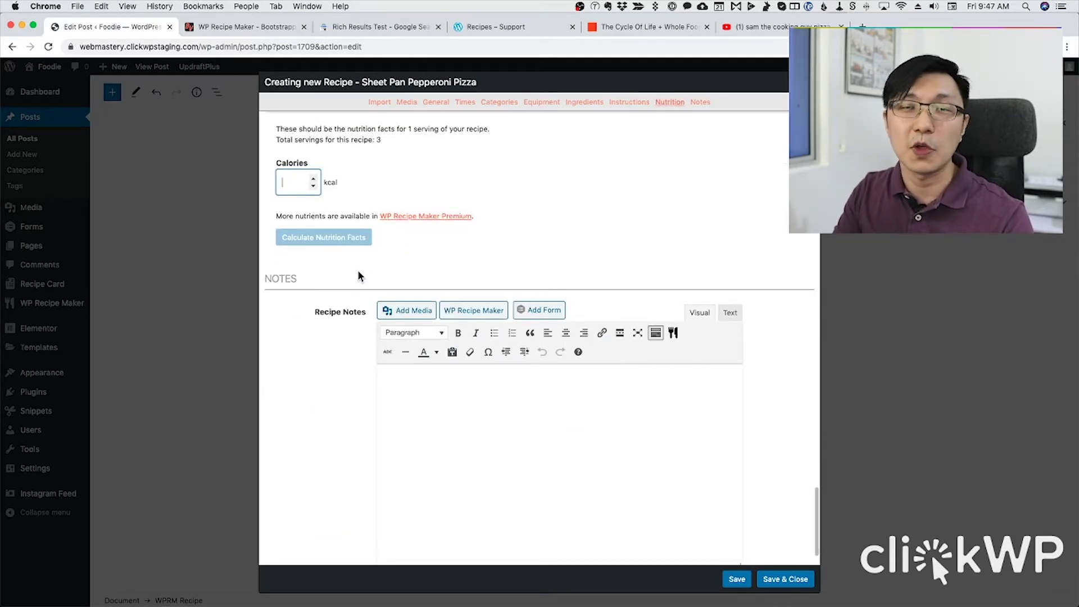
{"action": "scroll", "coordinate": [359, 282], "scroll_direction": "down", "scroll_amount": 3}
{"action": "left_click", "coordinate": [429, 359]}
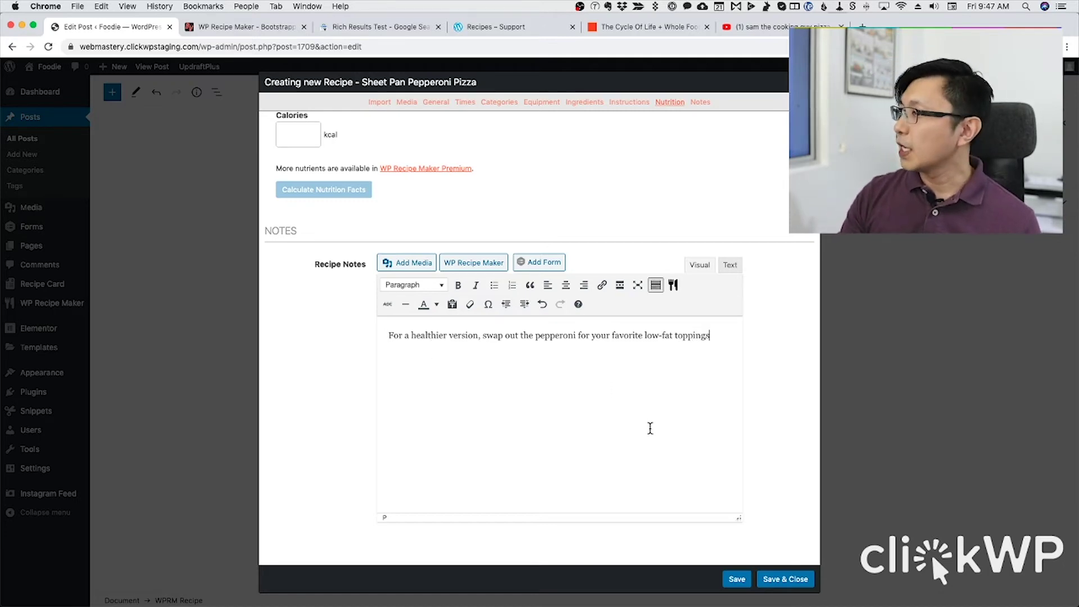
{"action": "left_click", "coordinate": [635, 403]}
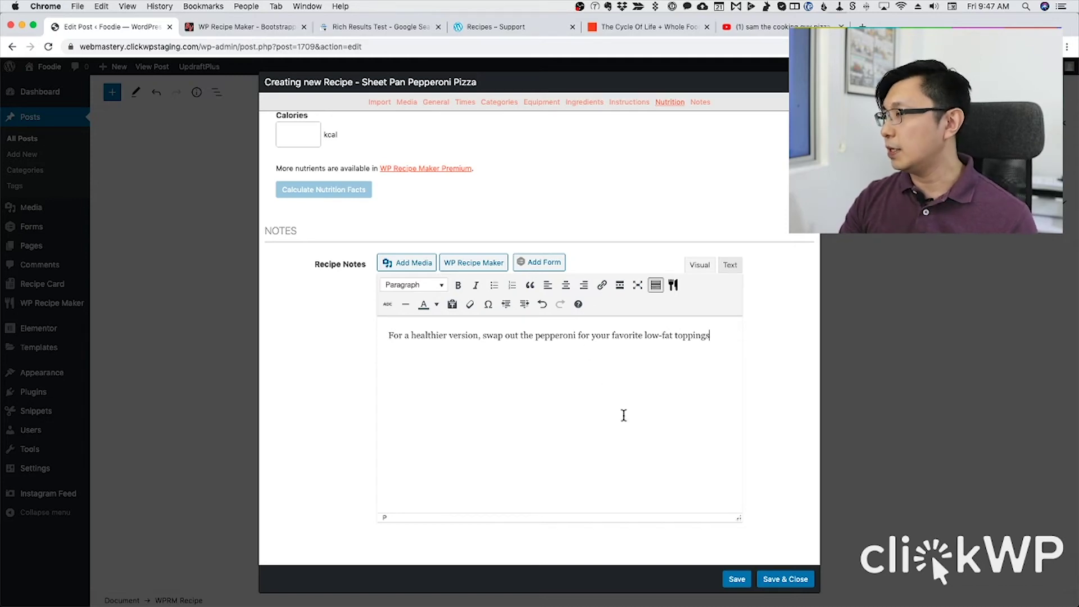
{"action": "left_click", "coordinate": [790, 579]}
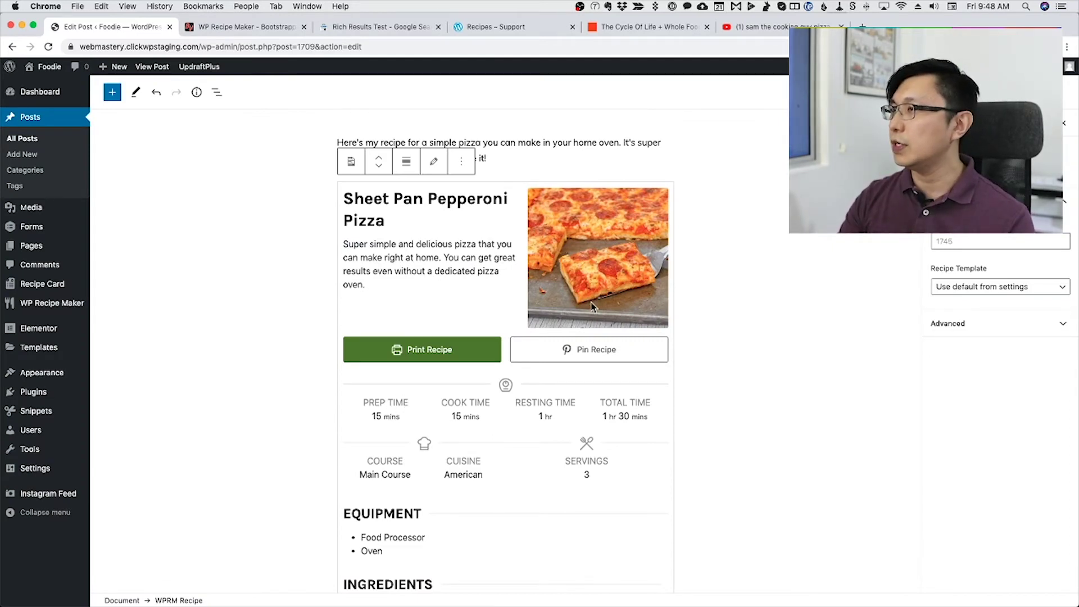
Delete the old plain recipe blocks below the recipe card, from the Equipment heading through the embedded YouTube video.
{"action": "scroll", "coordinate": [590, 304], "scroll_direction": "down", "scroll_amount": 3}
{"action": "scroll", "coordinate": [507, 226], "scroll_direction": "down", "scroll_amount": 6}
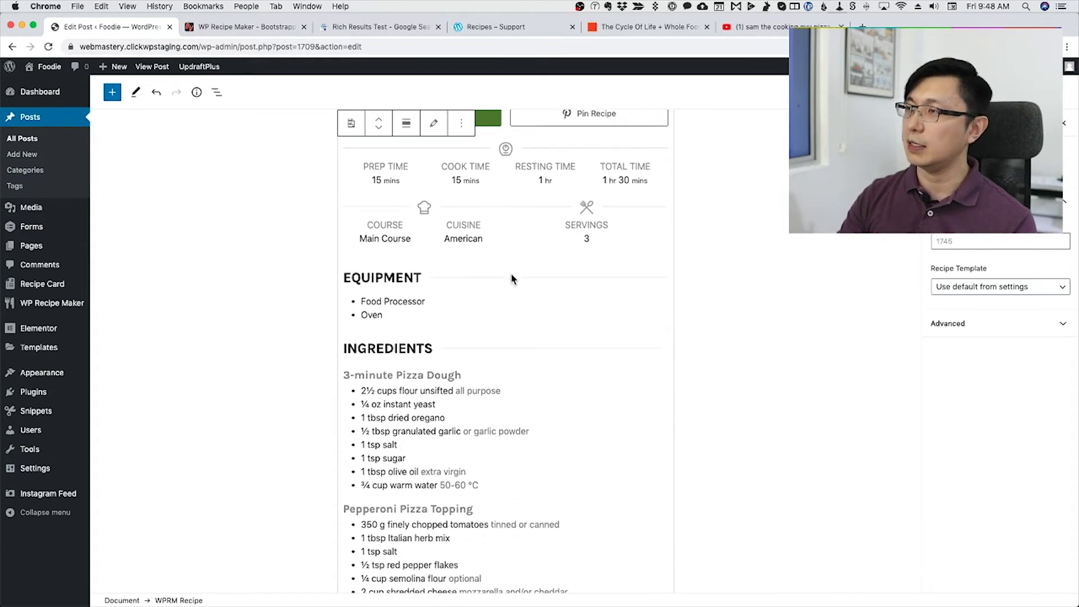
{"action": "scroll", "coordinate": [511, 278], "scroll_direction": "down", "scroll_amount": 14}
{"action": "scroll", "coordinate": [511, 275], "scroll_direction": "down", "scroll_amount": 20}
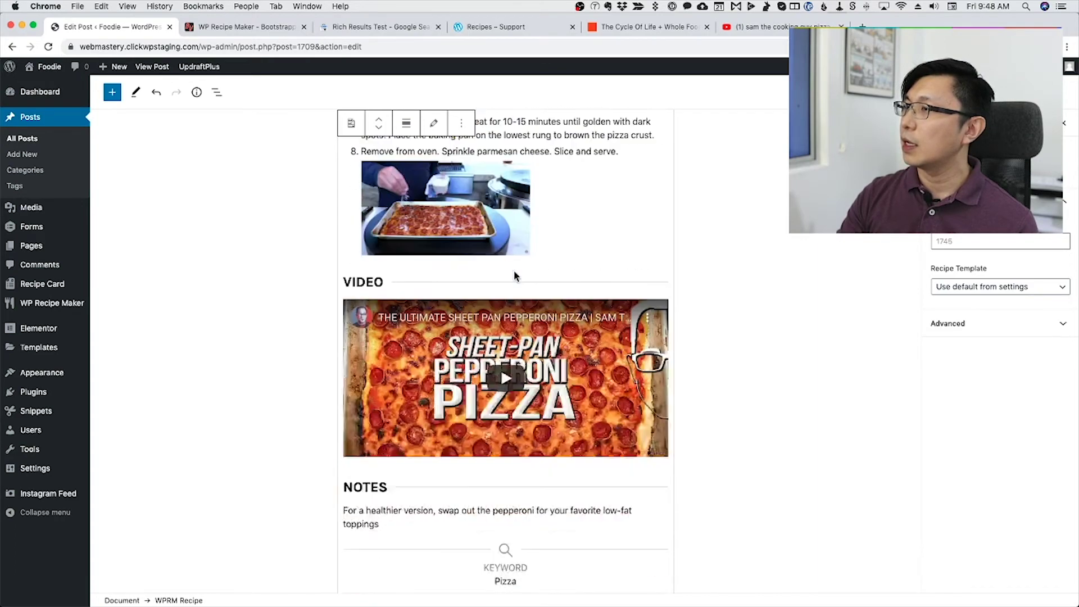
{"action": "scroll", "coordinate": [514, 275], "scroll_direction": "down", "scroll_amount": 3}
{"action": "scroll", "coordinate": [411, 395], "scroll_direction": "down", "scroll_amount": 1}
{"action": "scroll", "coordinate": [412, 395], "scroll_direction": "down", "scroll_amount": 5}
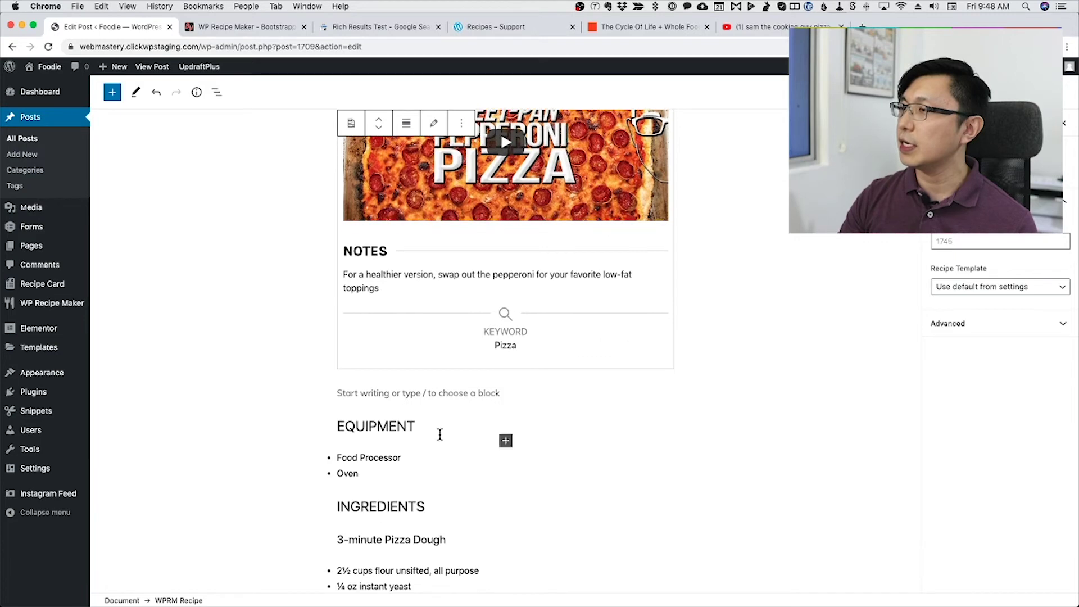
{"action": "scroll", "coordinate": [436, 427], "scroll_direction": "down", "scroll_amount": 12}
{"action": "scroll", "coordinate": [402, 228], "scroll_direction": "up", "scroll_amount": 3}
{"action": "left_click_drag", "start_coordinate": [438, 174], "coordinate": [490, 364]}
{"action": "left_click_drag", "start_coordinate": [565, 372], "coordinate": [565, 372]}
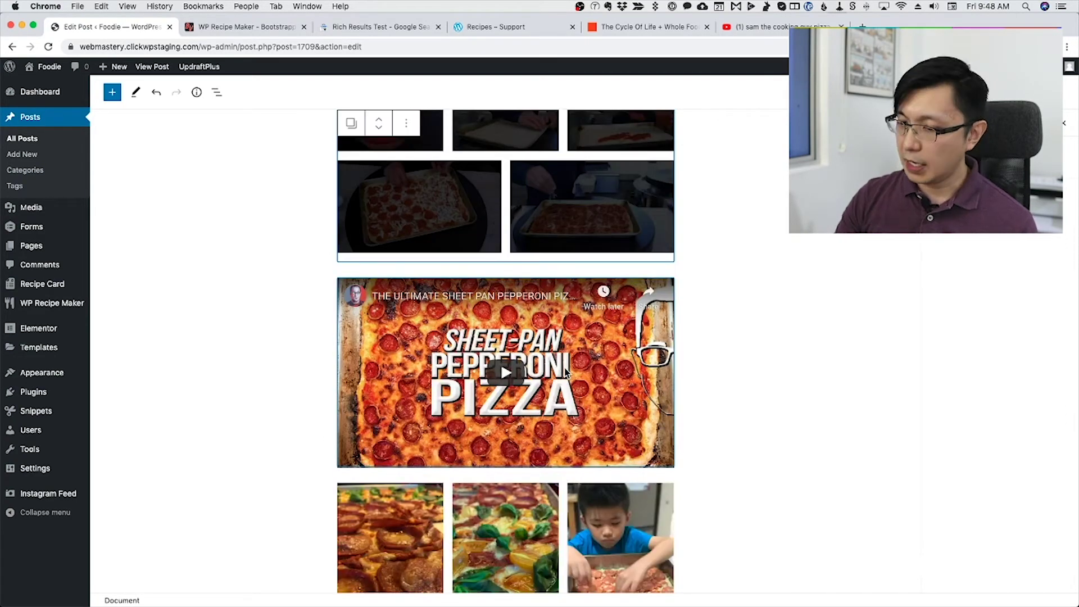
{"action": "key", "text": "BackSpace"}
Add the paragraph "My kids love helping make the pizza" between the recipe card and the photo gallery, and update the post.
{"action": "scroll", "coordinate": [543, 340], "scroll_direction": "up", "scroll_amount": 3}
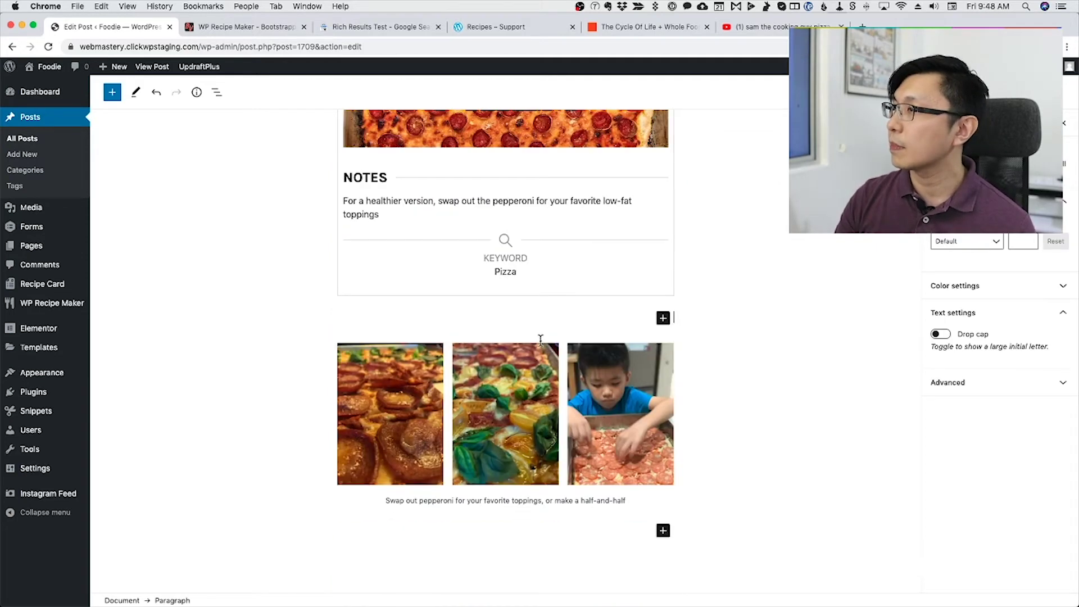
{"action": "scroll", "coordinate": [517, 343], "scroll_direction": "up", "scroll_amount": 1}
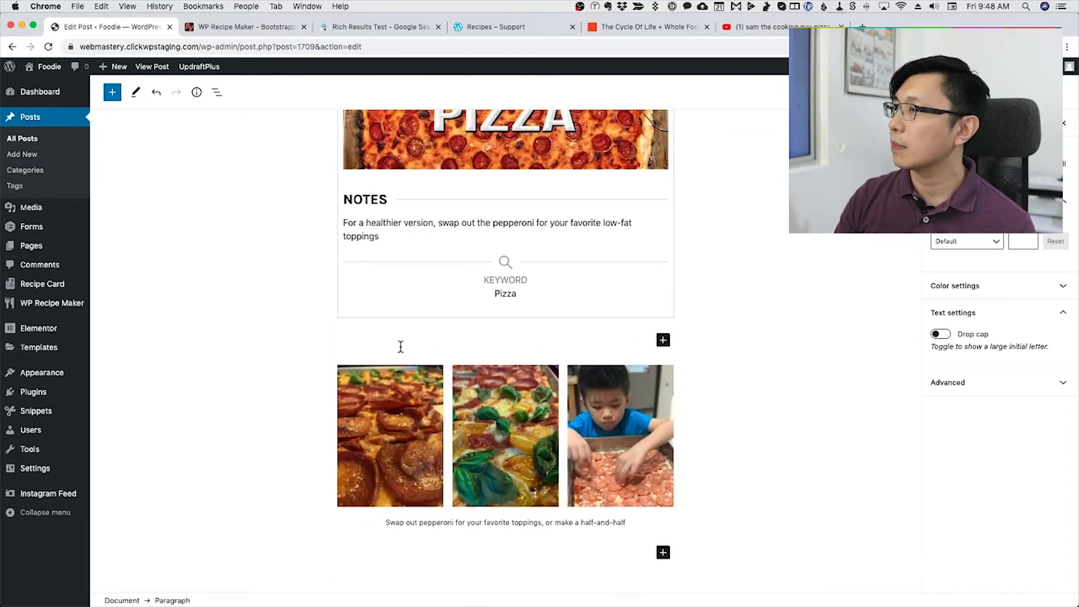
{"action": "type", "text": "My kids love h"}
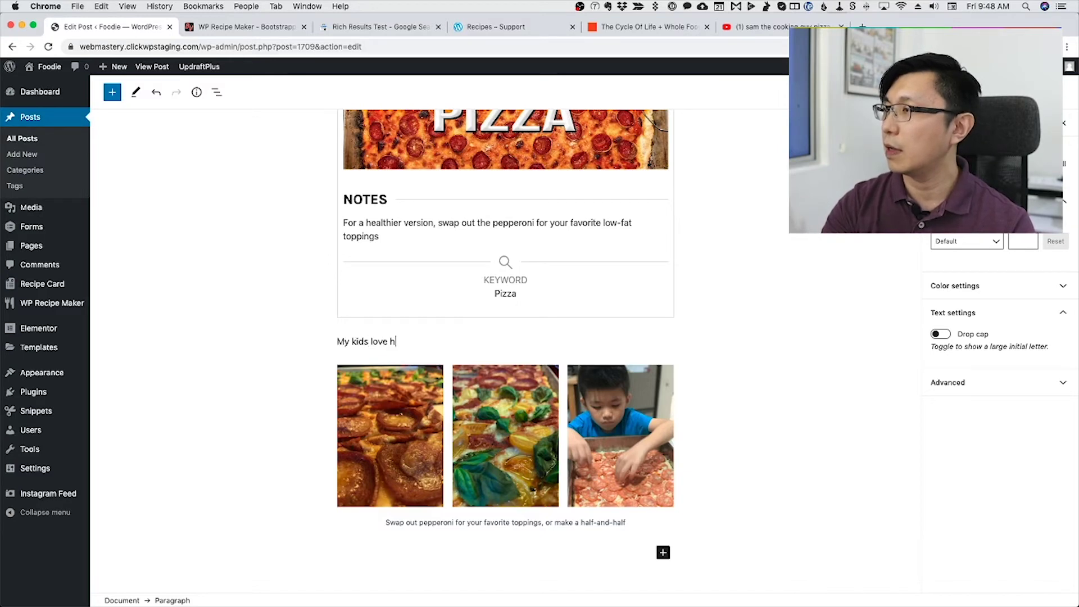
{"action": "type", "text": "elping make the pizza"}
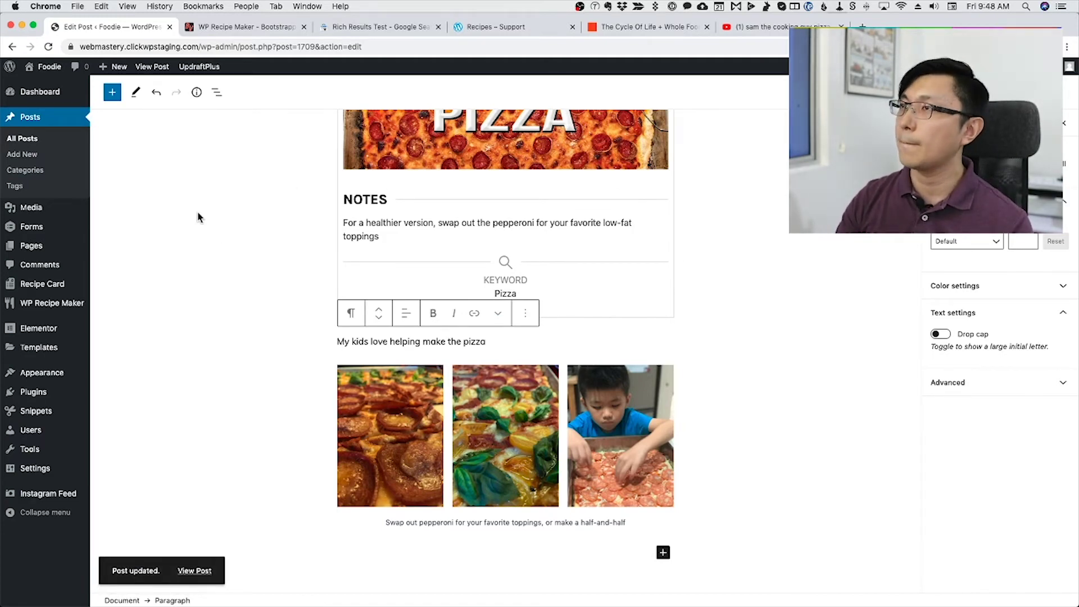
Open the published post and examine the recipe card's times, equipment, ingredients and instructions.
{"action": "left_click", "coordinate": [152, 66]}
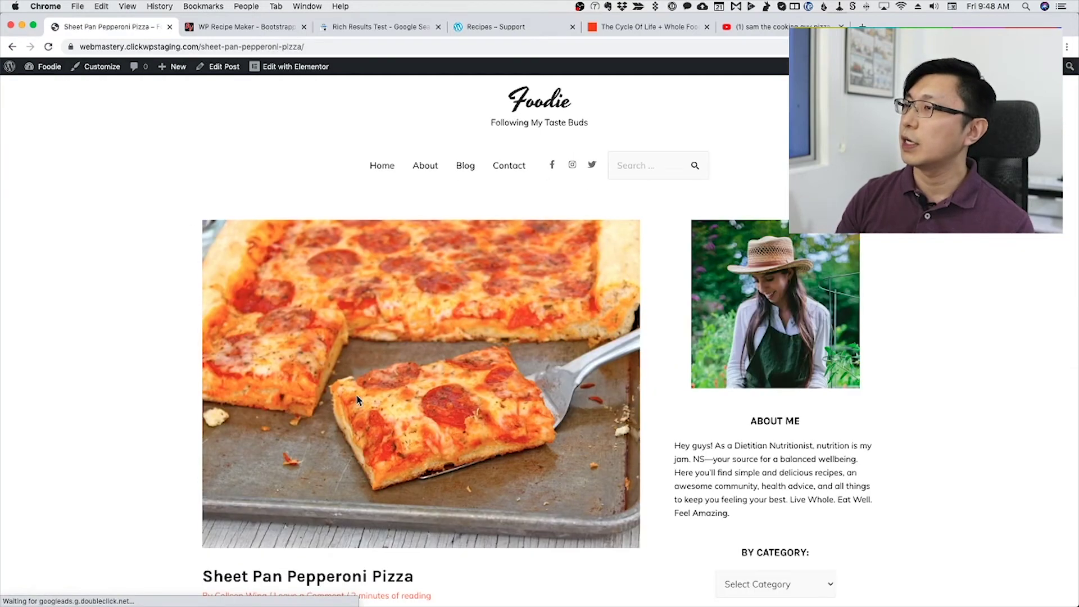
{"action": "scroll", "coordinate": [370, 405], "scroll_direction": "down", "scroll_amount": 5}
{"action": "scroll", "coordinate": [372, 384], "scroll_direction": "down", "scroll_amount": 3}
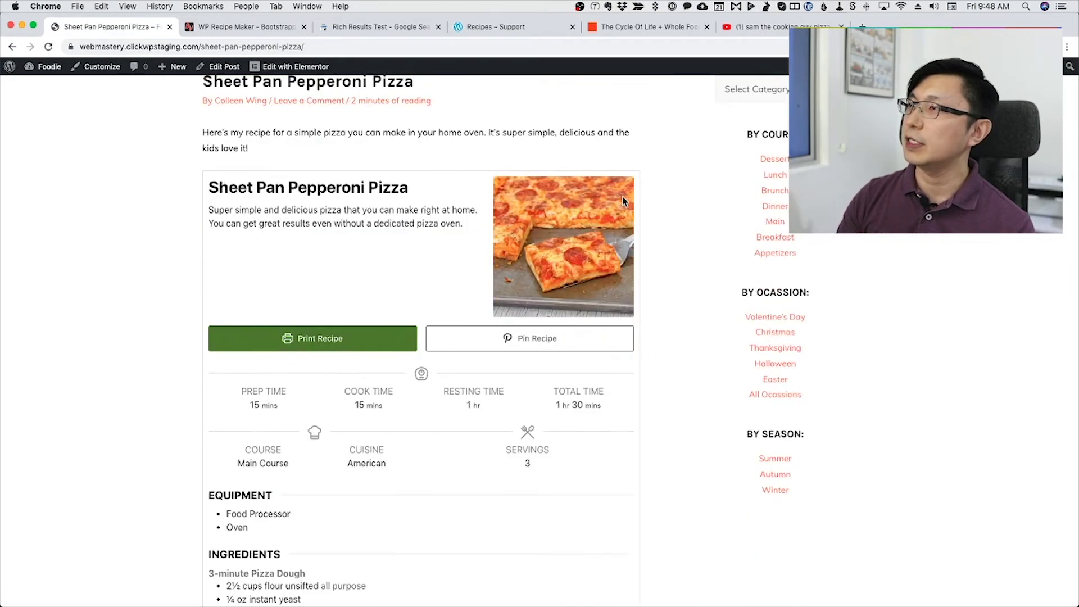
{"action": "scroll", "coordinate": [471, 315], "scroll_direction": "down", "scroll_amount": 5}
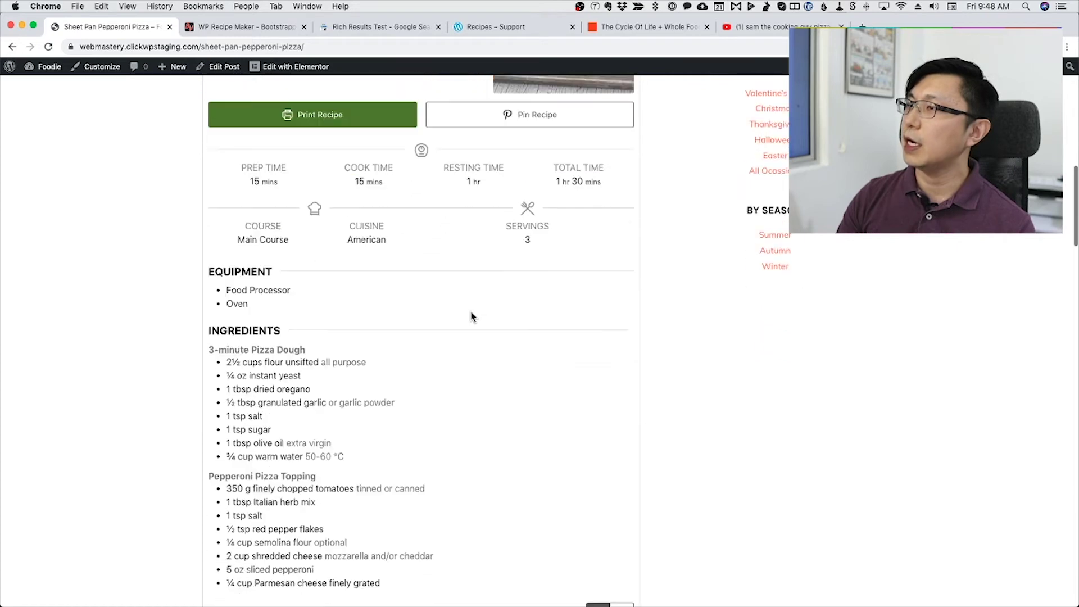
{"action": "scroll", "coordinate": [471, 315], "scroll_direction": "down", "scroll_amount": 3}
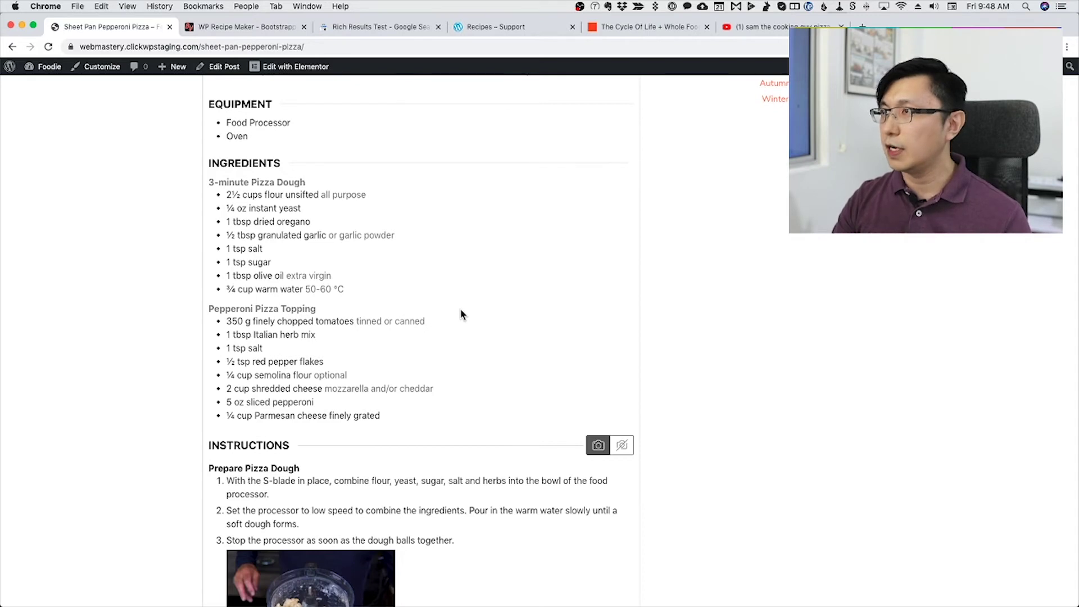
{"action": "scroll", "coordinate": [460, 315], "scroll_direction": "down", "scroll_amount": 7}
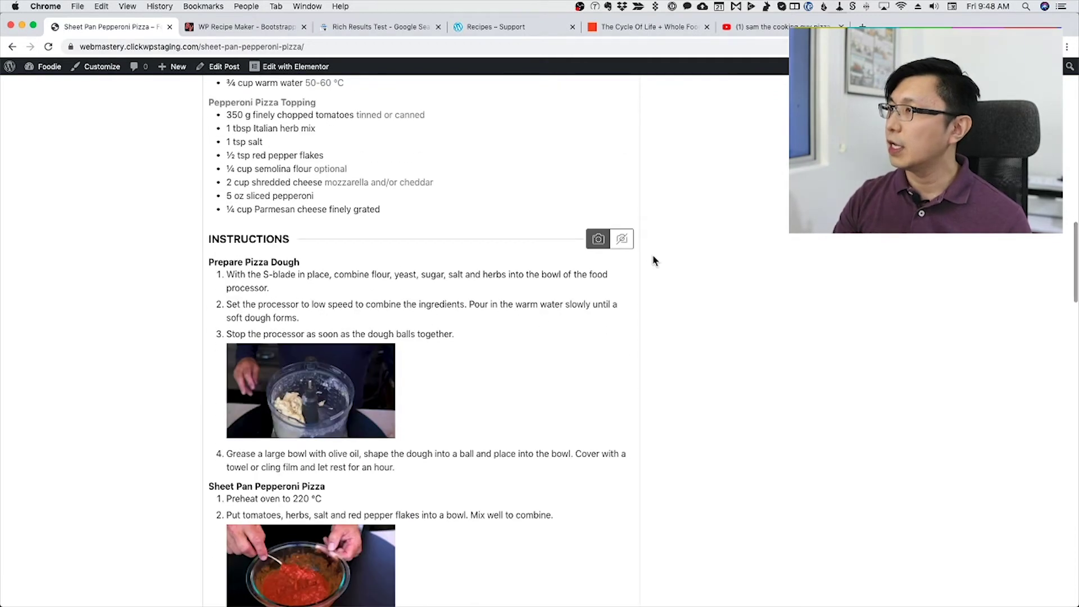
Test hiding and showing the instruction images on the published recipe card.
{"action": "left_click", "coordinate": [622, 239]}
{"action": "left_click", "coordinate": [598, 246]}
{"action": "left_click", "coordinate": [622, 241]}
{"action": "left_click", "coordinate": [599, 243]}
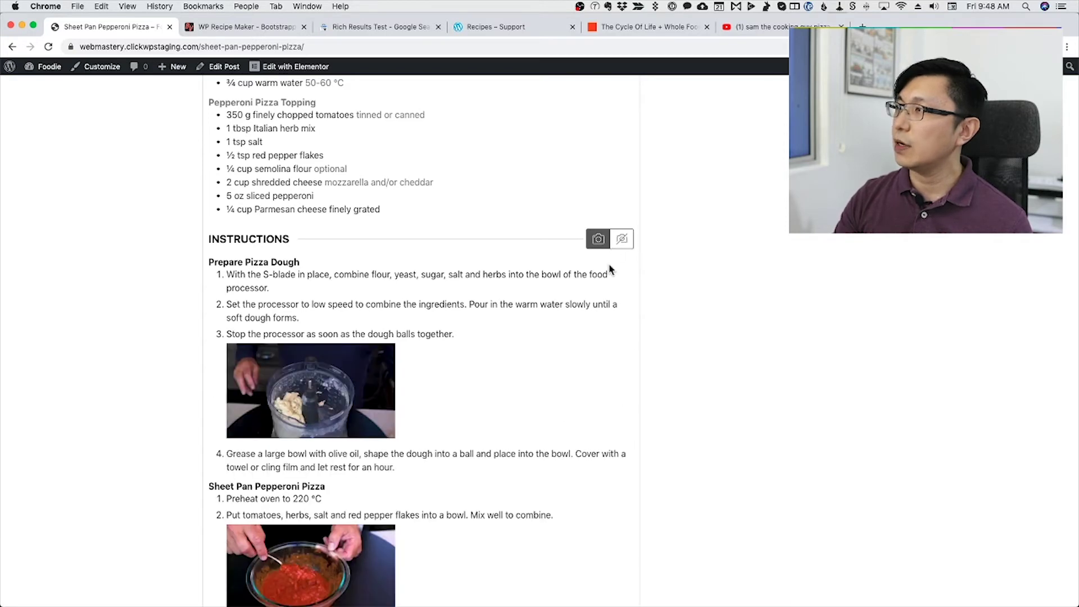
Open the recipe's print version, preview it with and without instruction images, and close it.
{"action": "scroll", "coordinate": [600, 279], "scroll_direction": "up", "scroll_amount": 15}
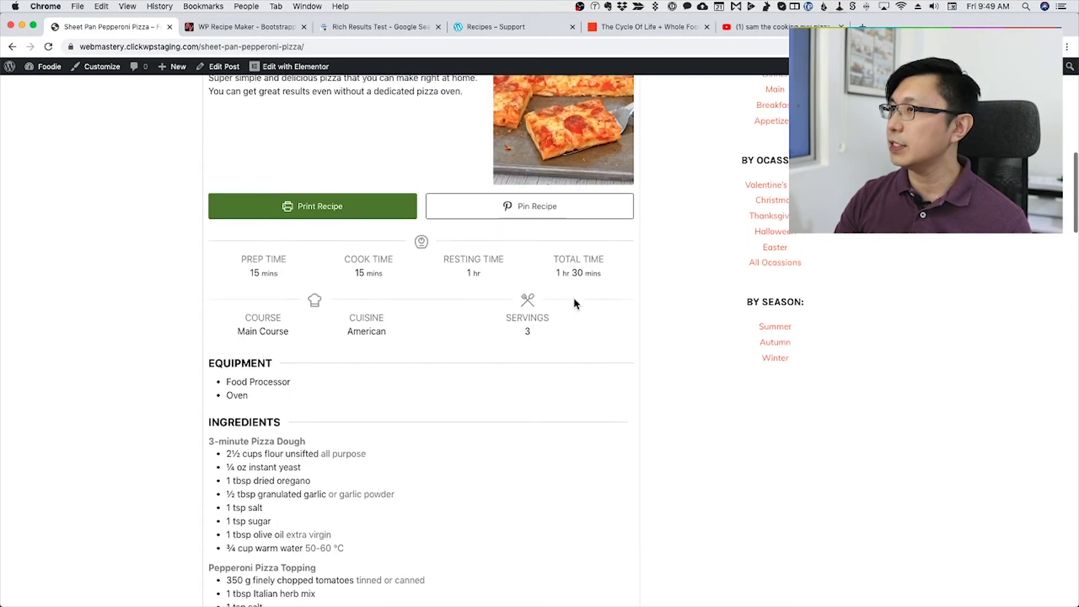
{"action": "left_click", "coordinate": [325, 255]}
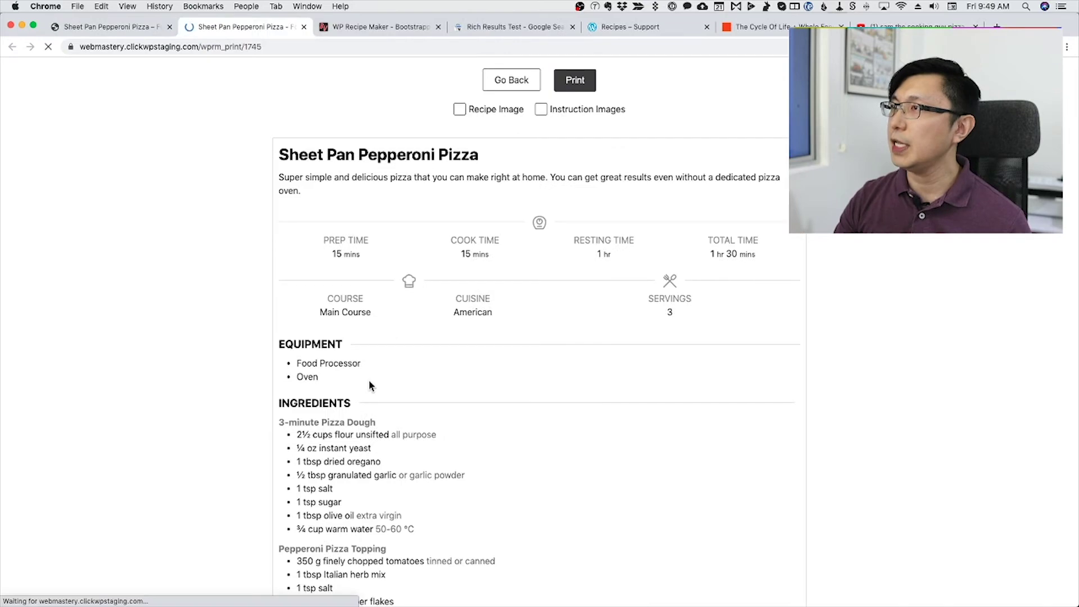
{"action": "scroll", "coordinate": [570, 247], "scroll_direction": "down", "scroll_amount": 5}
{"action": "scroll", "coordinate": [568, 265], "scroll_direction": "up", "scroll_amount": 5}
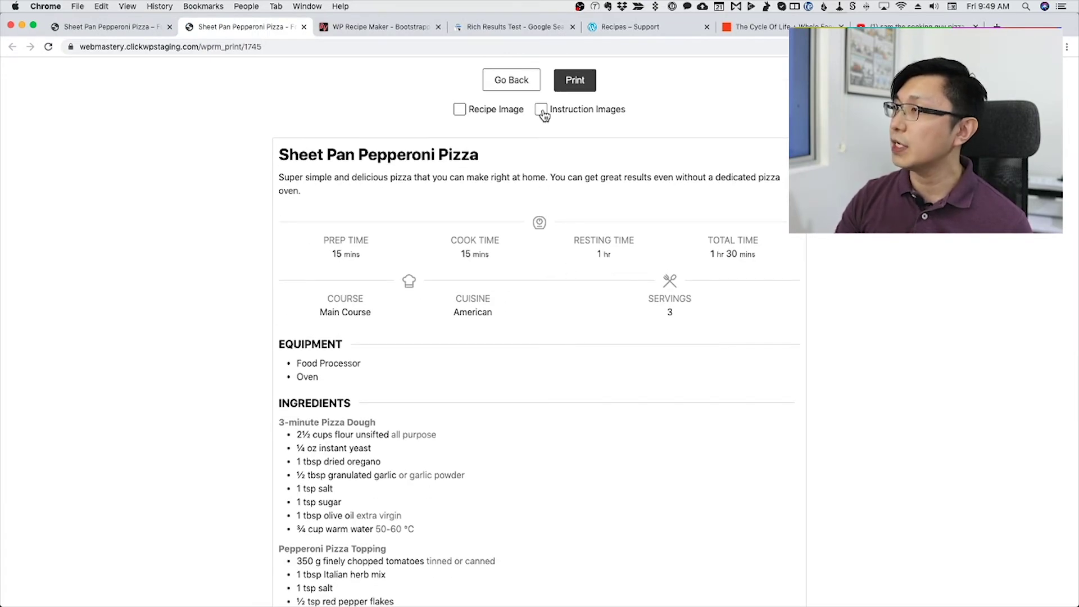
{"action": "scroll", "coordinate": [528, 176], "scroll_direction": "down", "scroll_amount": 5}
{"action": "scroll", "coordinate": [530, 175], "scroll_direction": "up", "scroll_amount": 5}
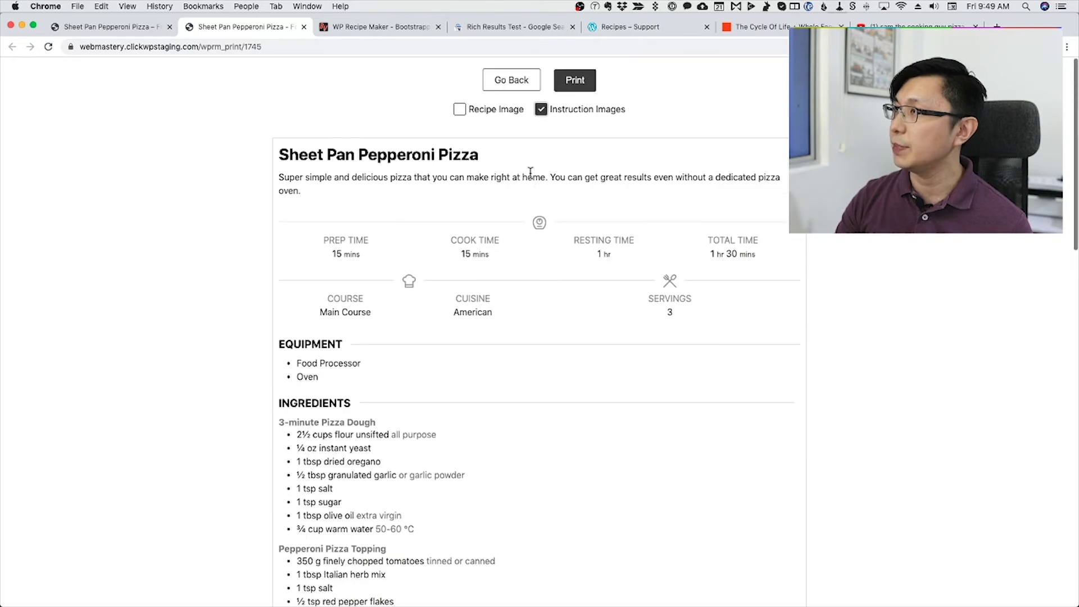
{"action": "left_click", "coordinate": [542, 108]}
{"action": "scroll", "coordinate": [521, 203], "scroll_direction": "down", "scroll_amount": 8}
{"action": "scroll", "coordinate": [526, 251], "scroll_direction": "up", "scroll_amount": 6}
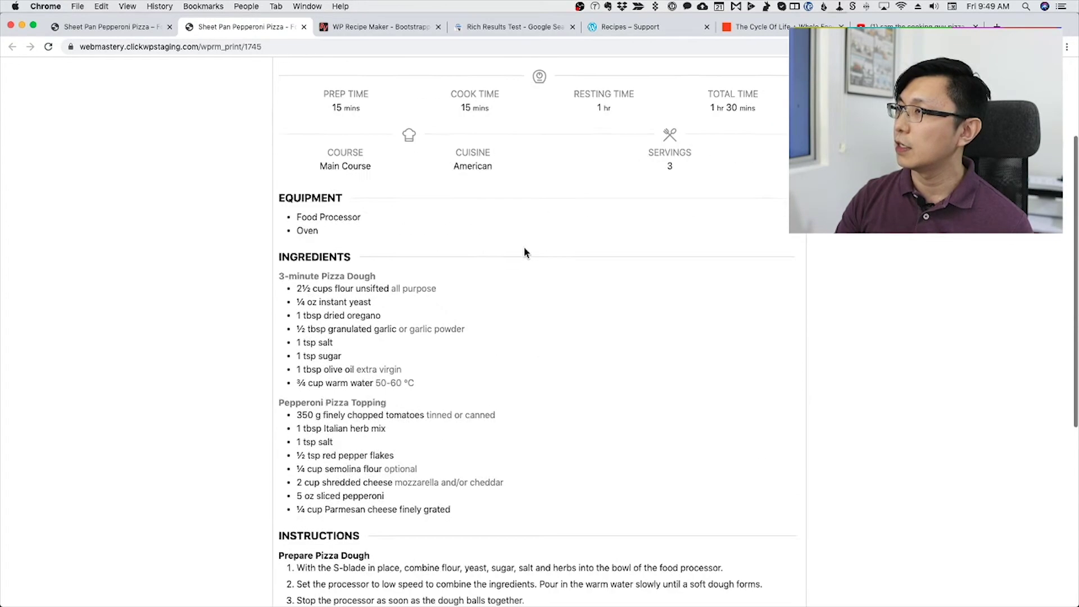
{"action": "scroll", "coordinate": [310, 72], "scroll_direction": "down", "scroll_amount": 1}
{"action": "left_click", "coordinate": [304, 26]}
Pin the recipe from the recipe card to the Recipes board on Pinterest.
{"action": "scroll", "coordinate": [381, 306], "scroll_direction": "up", "scroll_amount": 2}
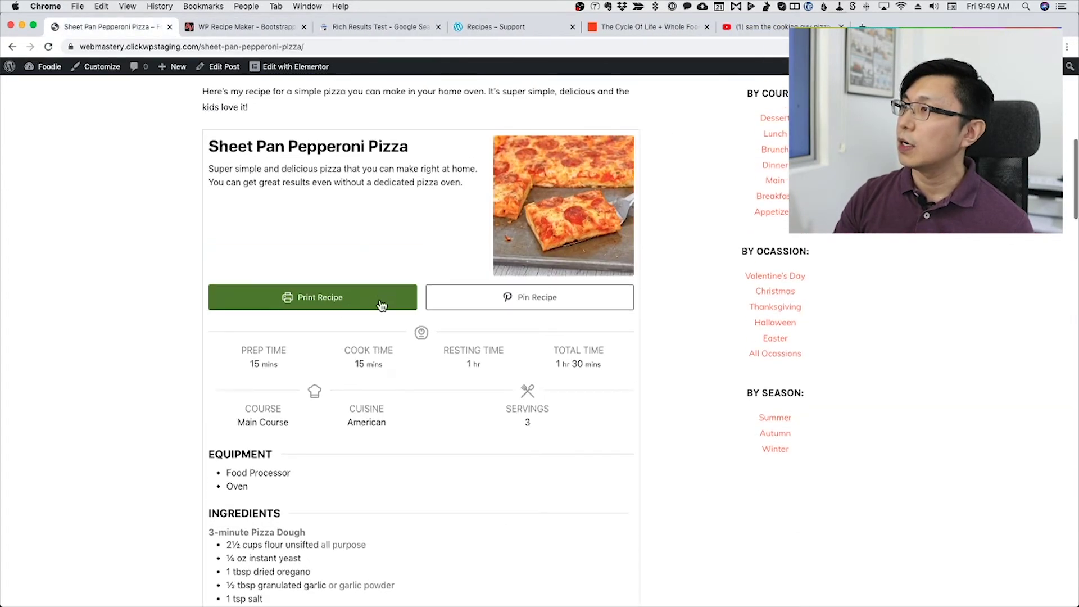
{"action": "left_click", "coordinate": [537, 298]}
{"action": "left_click_drag", "start_coordinate": [264, 30], "coordinate": [396, 57]}
{"action": "left_click_drag", "start_coordinate": [413, 360], "coordinate": [594, 436]}
{"action": "left_click", "coordinate": [538, 197]}
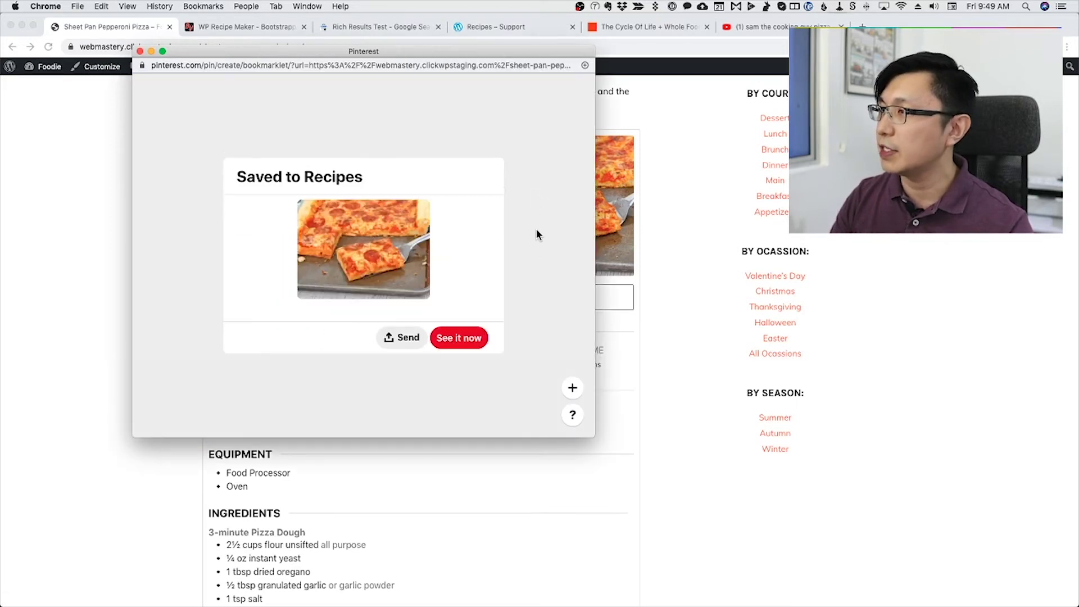
Open the saved pin in an enlarged Pinterest window and examine its image, link and title.
{"action": "left_click", "coordinate": [452, 337]}
{"action": "left_click_drag", "start_coordinate": [593, 436], "coordinate": [805, 543]}
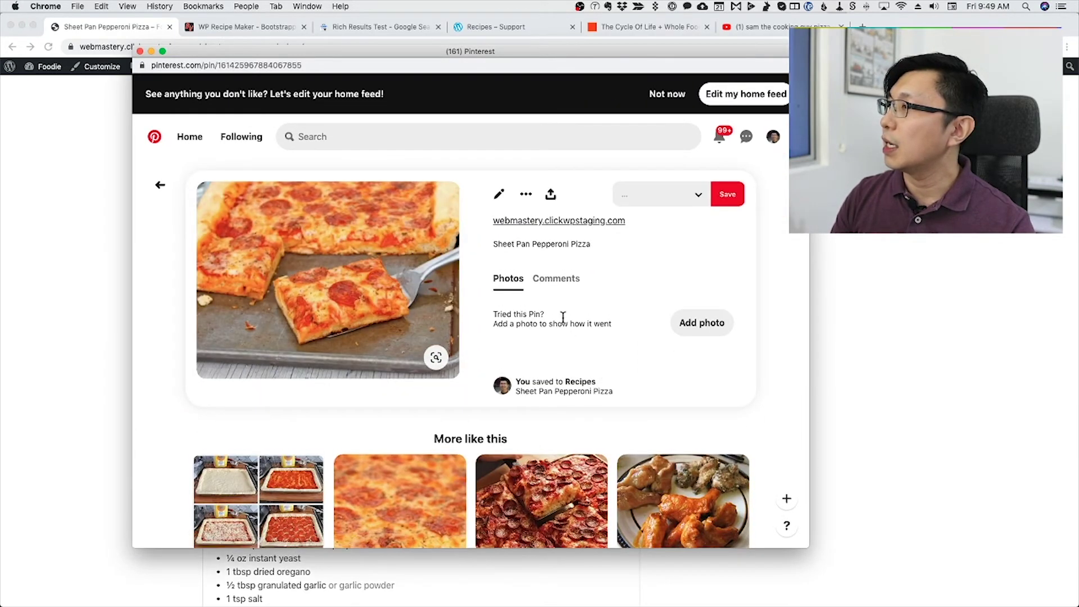
{"action": "scroll", "coordinate": [562, 298], "scroll_direction": "down", "scroll_amount": 2}
{"action": "scroll", "coordinate": [558, 287], "scroll_direction": "up", "scroll_amount": 2}
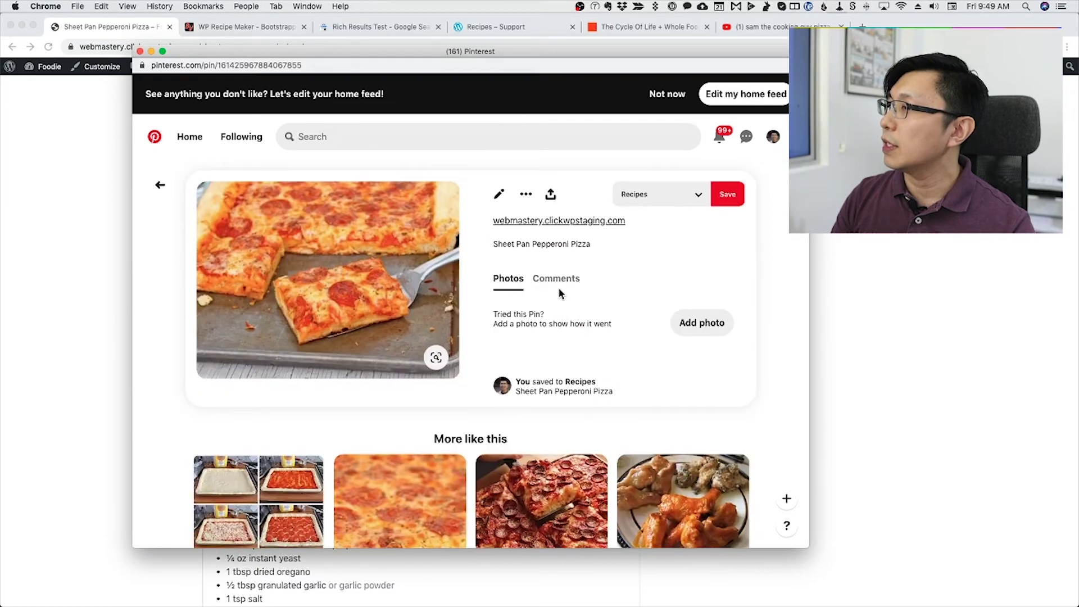
Delete the Sheet Pan Pepperoni Pizza pin from the Recipes board and close the Pinterest window.
{"action": "left_click", "coordinate": [498, 193]}
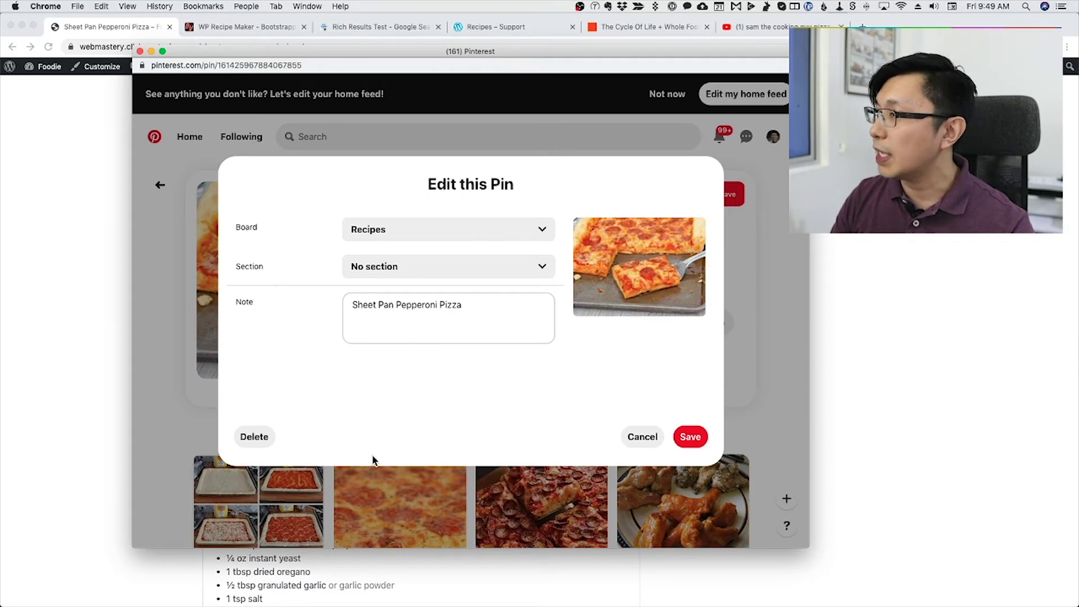
{"action": "left_click", "coordinate": [253, 436]}
{"action": "left_click", "coordinate": [557, 352]}
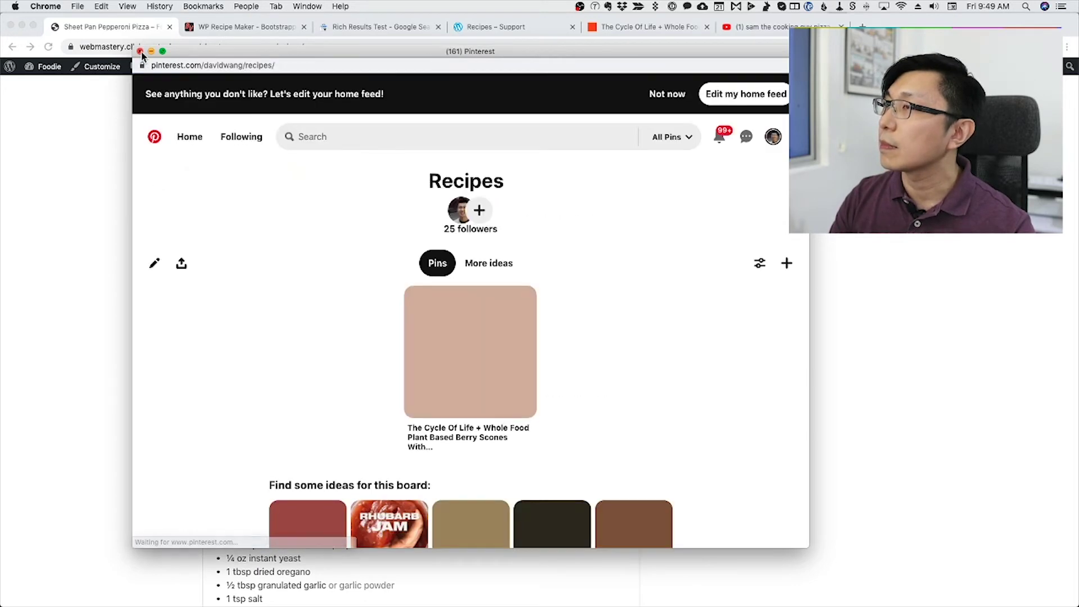
{"action": "left_click", "coordinate": [140, 51]}
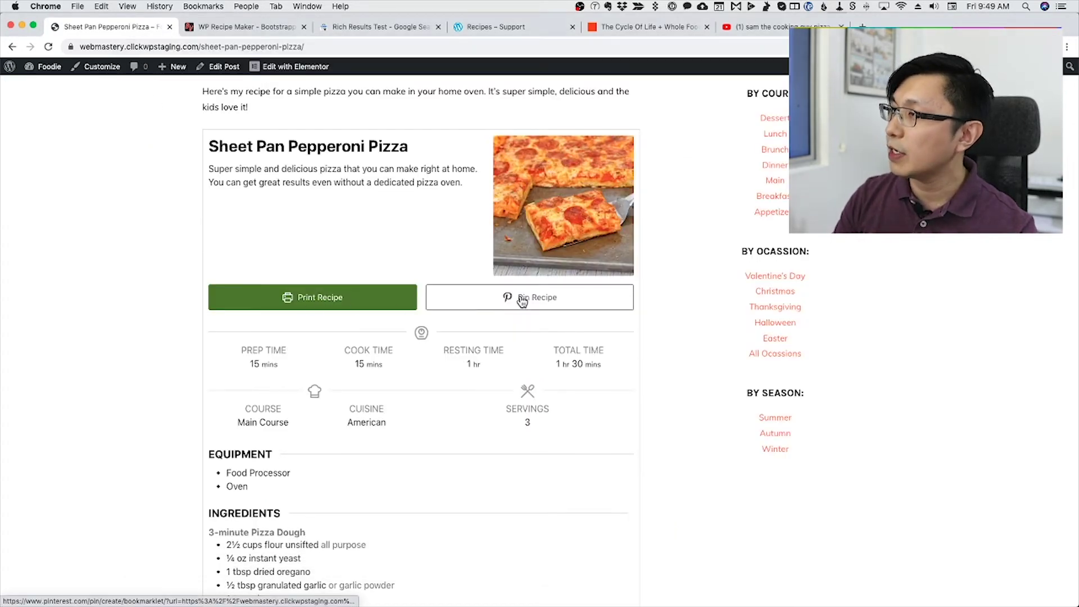
Look over the published recipe card again, down to the pizza dough instructions and back to the post title.
{"action": "left_click", "coordinate": [489, 297]}
{"action": "scroll", "coordinate": [393, 377], "scroll_direction": "down", "scroll_amount": 3}
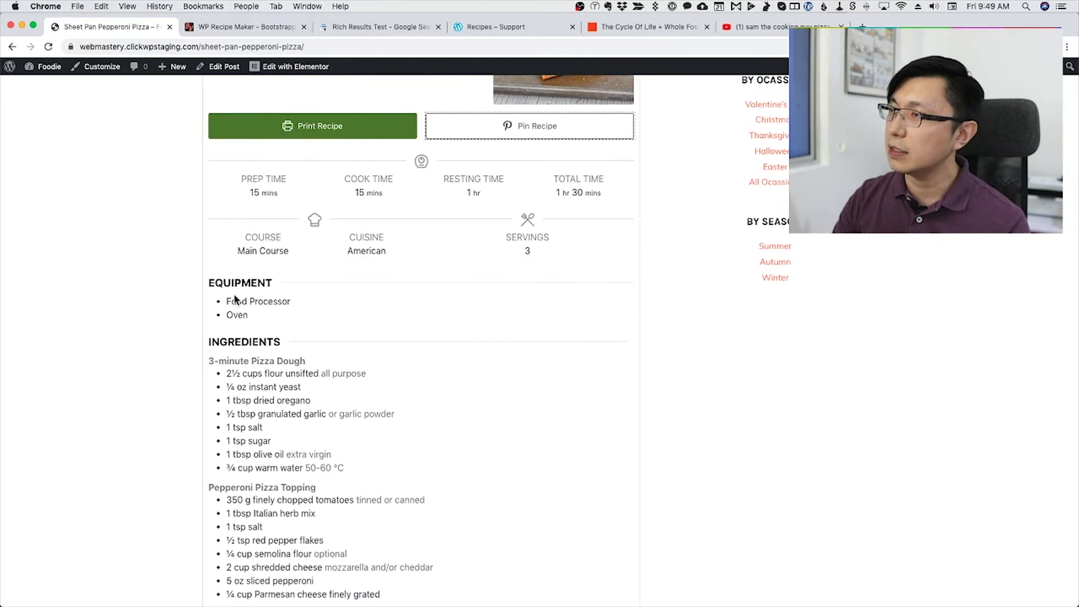
{"action": "scroll", "coordinate": [238, 347], "scroll_direction": "down", "scroll_amount": 5}
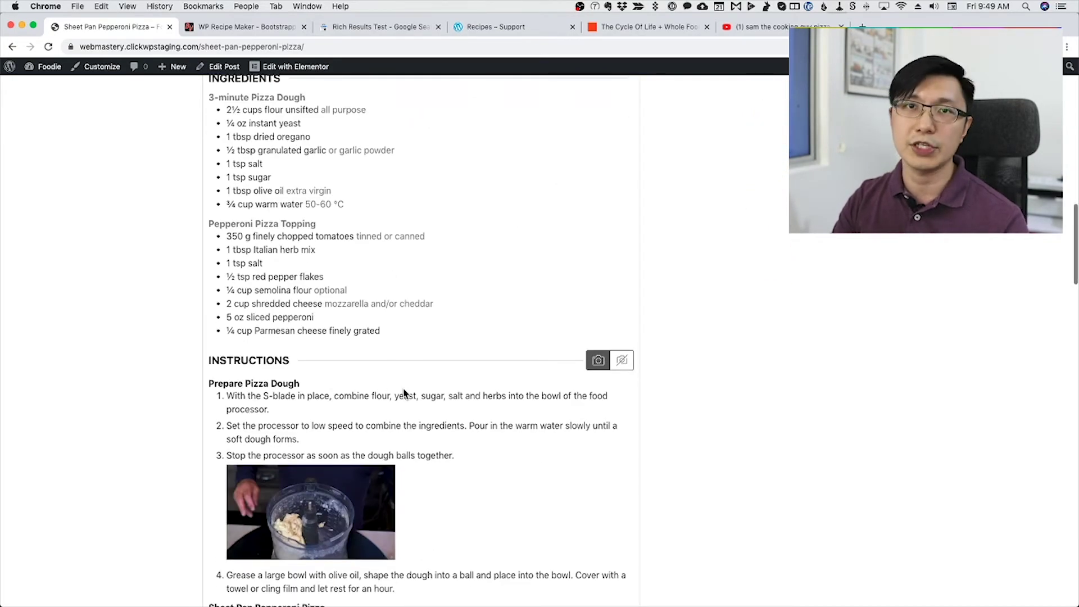
{"action": "scroll", "coordinate": [406, 390], "scroll_direction": "up", "scroll_amount": 16}
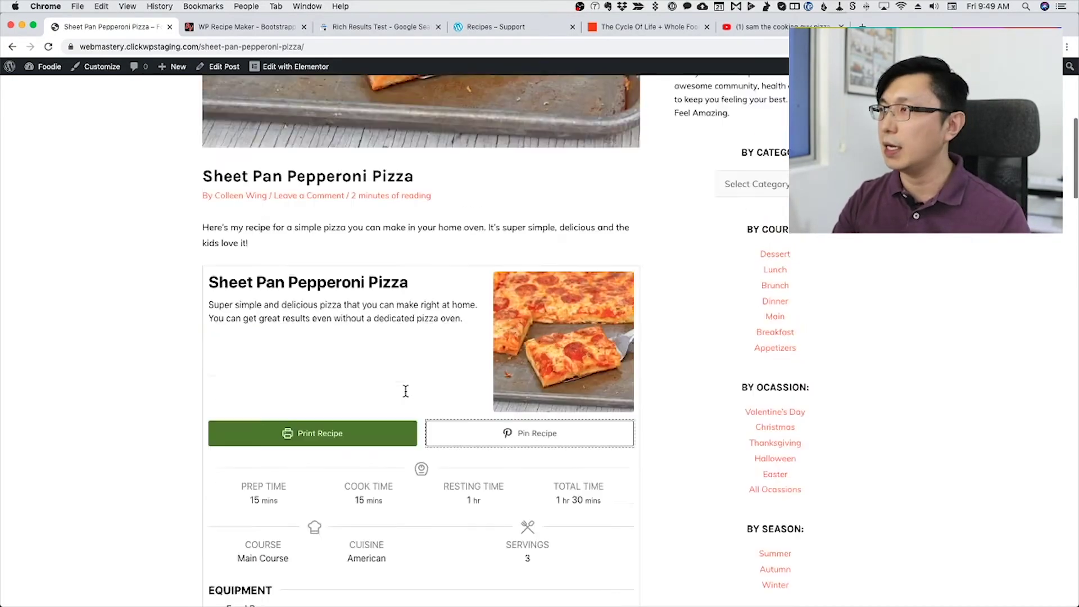
Go from the published post to the site dashboard and look over the WP Recipe Maker recipe list.
{"action": "scroll", "coordinate": [406, 391], "scroll_direction": "up", "scroll_amount": 2}
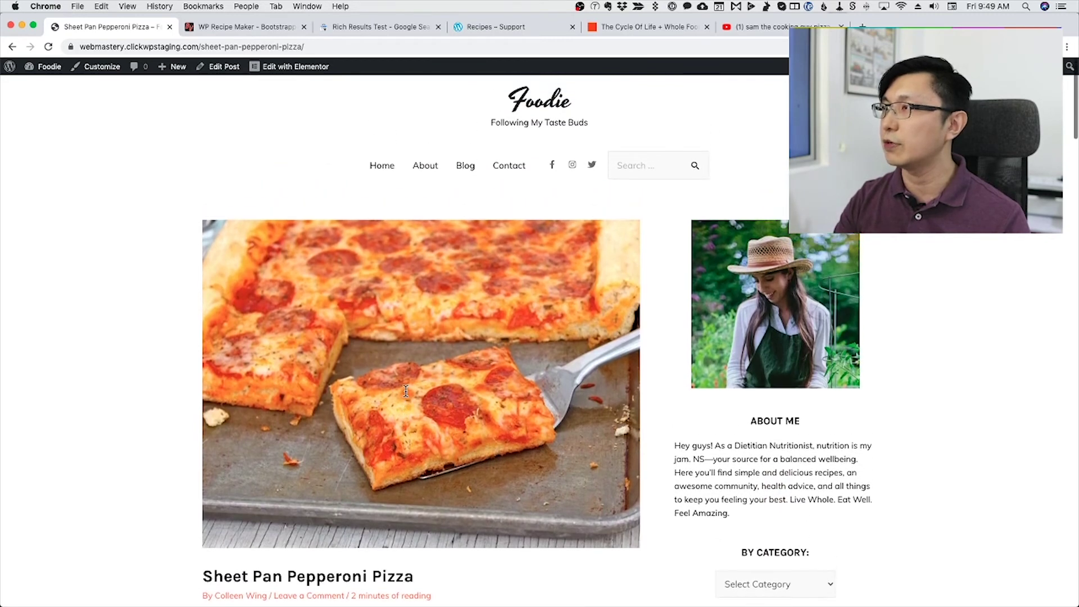
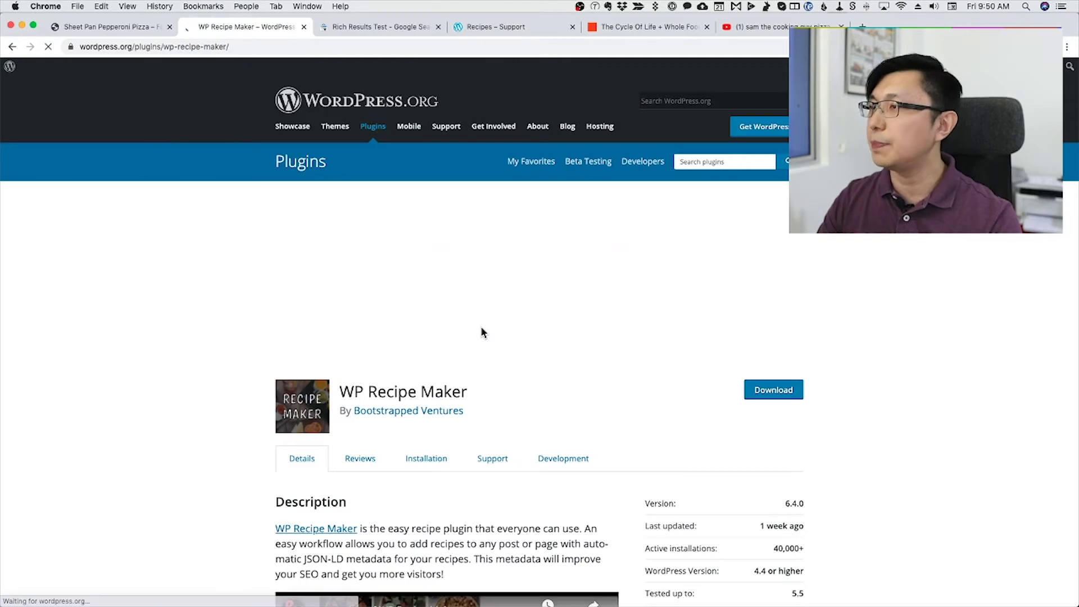
{"action": "key", "text": "super+1"}
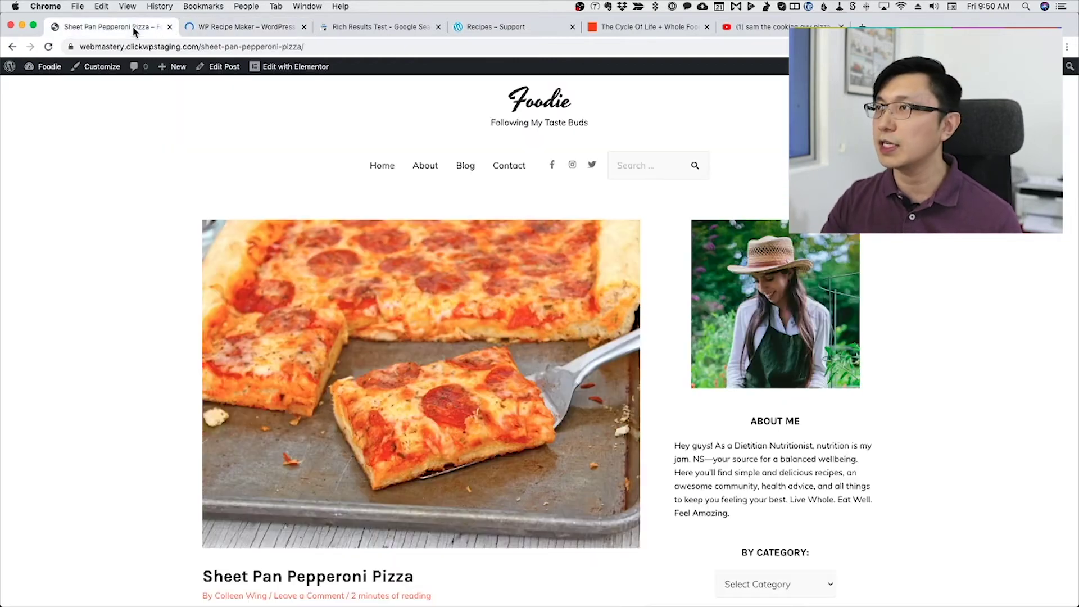
{"action": "left_click", "coordinate": [30, 66]}
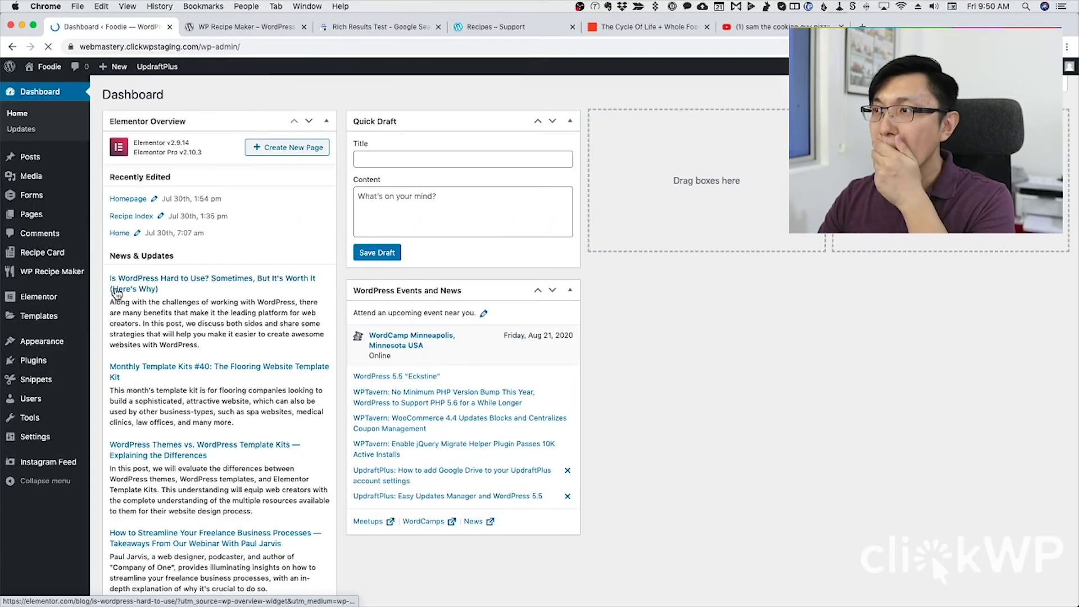
{"action": "left_click", "coordinate": [54, 274]}
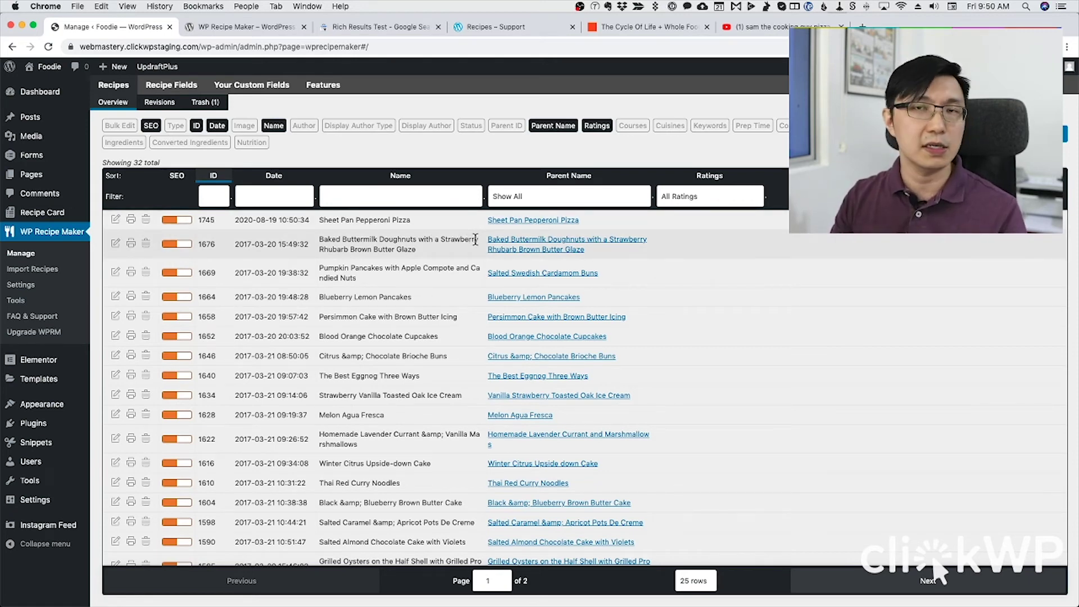
{"action": "scroll", "coordinate": [475, 281], "scroll_direction": "down", "scroll_amount": 1}
{"action": "scroll", "coordinate": [475, 291], "scroll_direction": "up", "scroll_amount": 1}
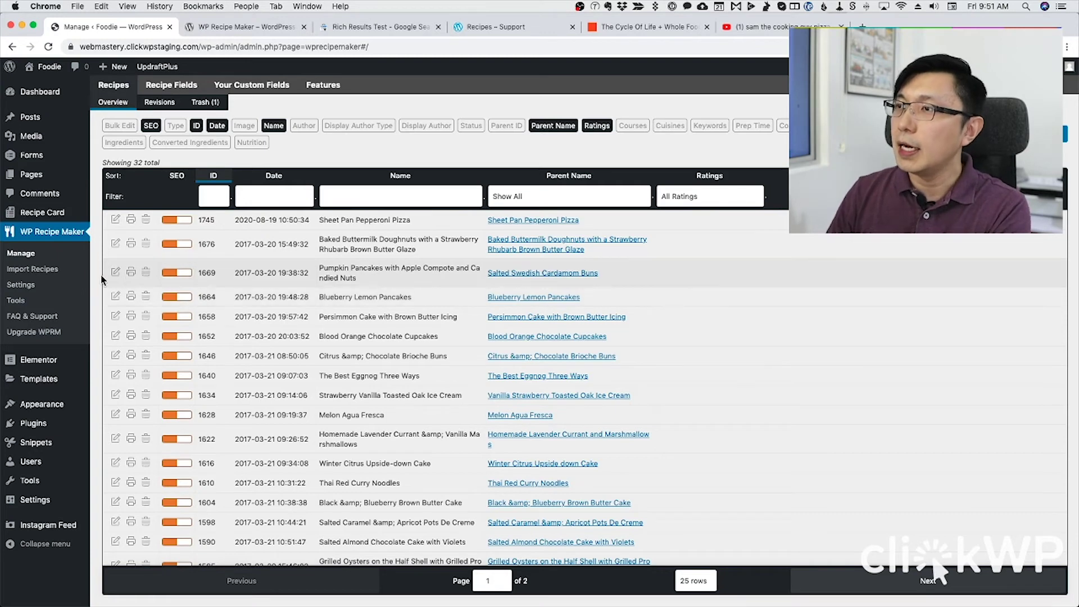
Open the WP Recipe Maker settings and review the template editor, recipe template and print version options.
{"action": "left_click", "coordinate": [27, 289]}
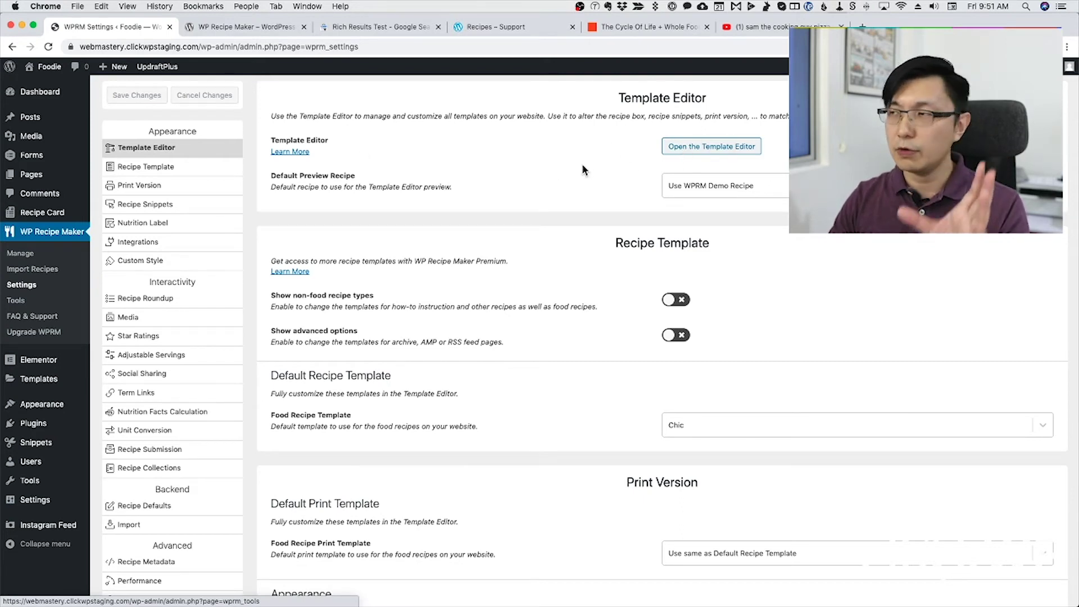
{"action": "scroll", "coordinate": [585, 186], "scroll_direction": "down", "scroll_amount": 4}
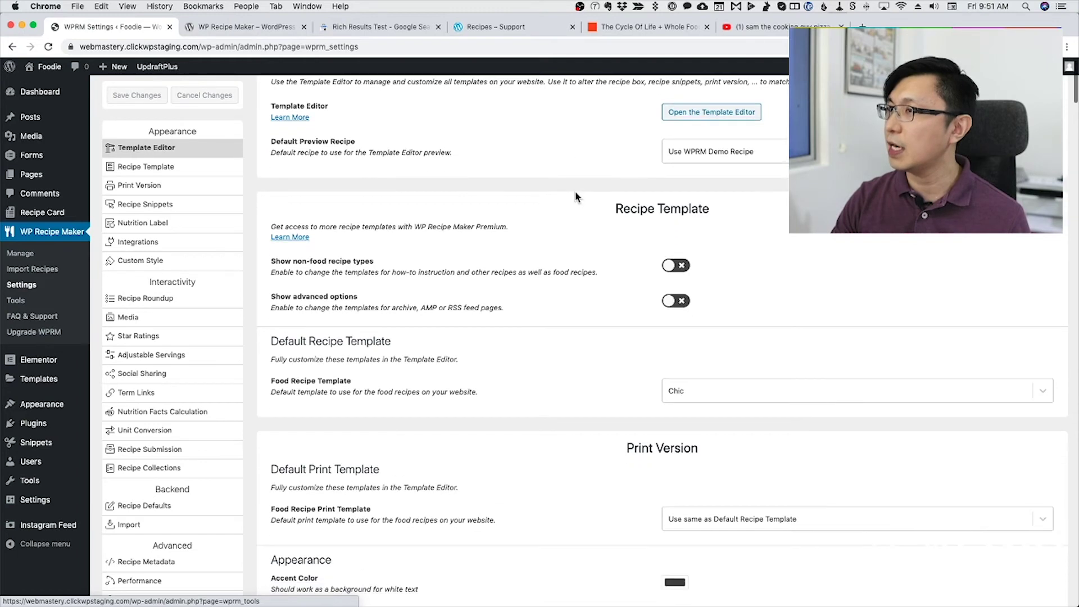
{"action": "scroll", "coordinate": [573, 197], "scroll_direction": "down", "scroll_amount": 8}
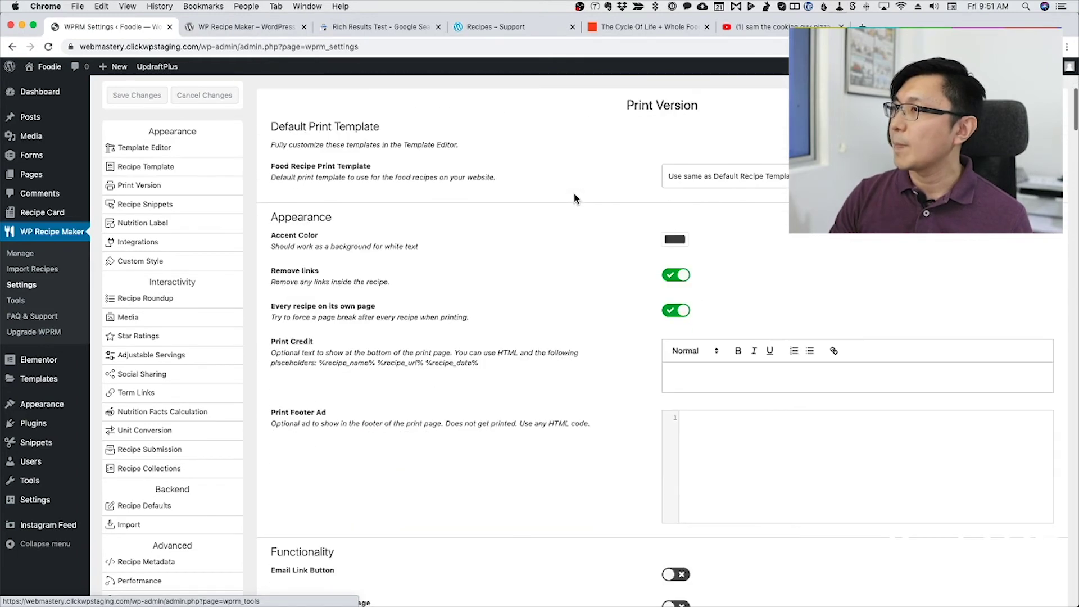
{"action": "scroll", "coordinate": [394, 191], "scroll_direction": "down", "scroll_amount": 14}
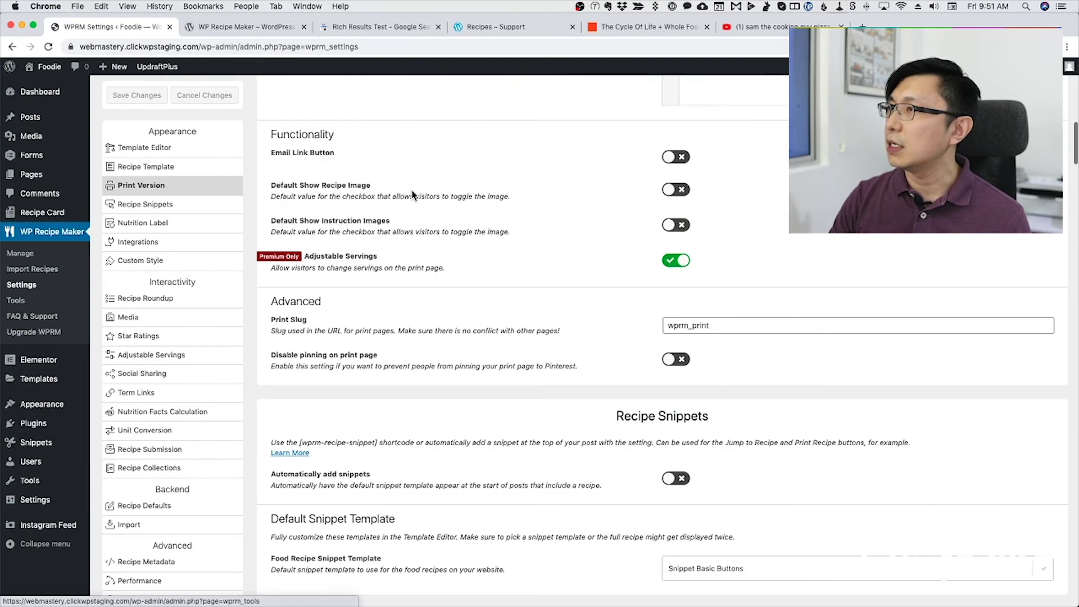
Turn on automatic adding of snippets in the Recipe Snippets settings and turn it back off without saving.
{"action": "left_click", "coordinate": [154, 205]}
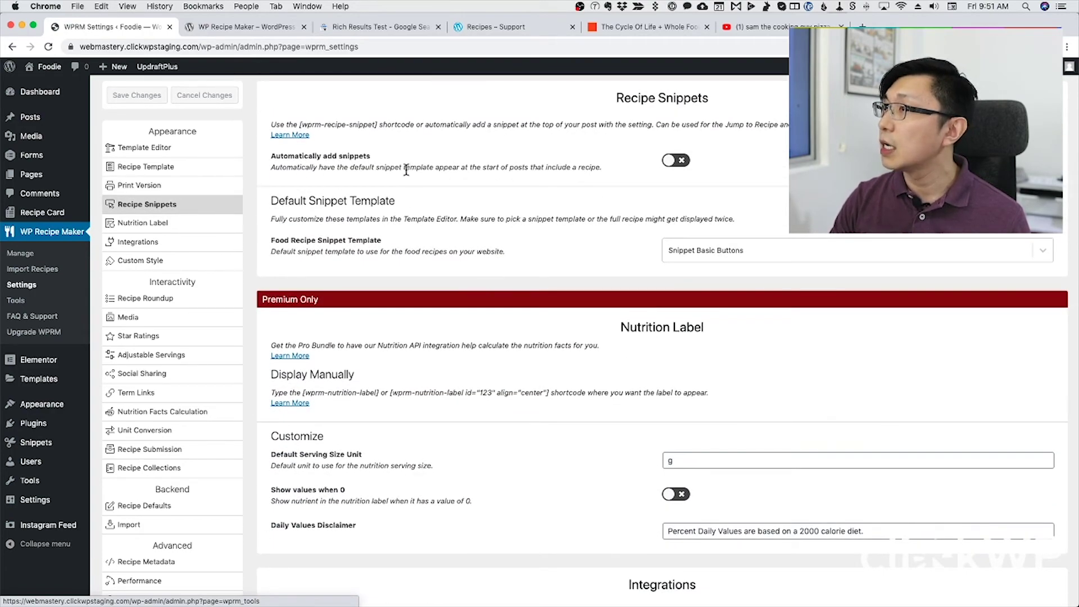
{"action": "left_click", "coordinate": [675, 163]}
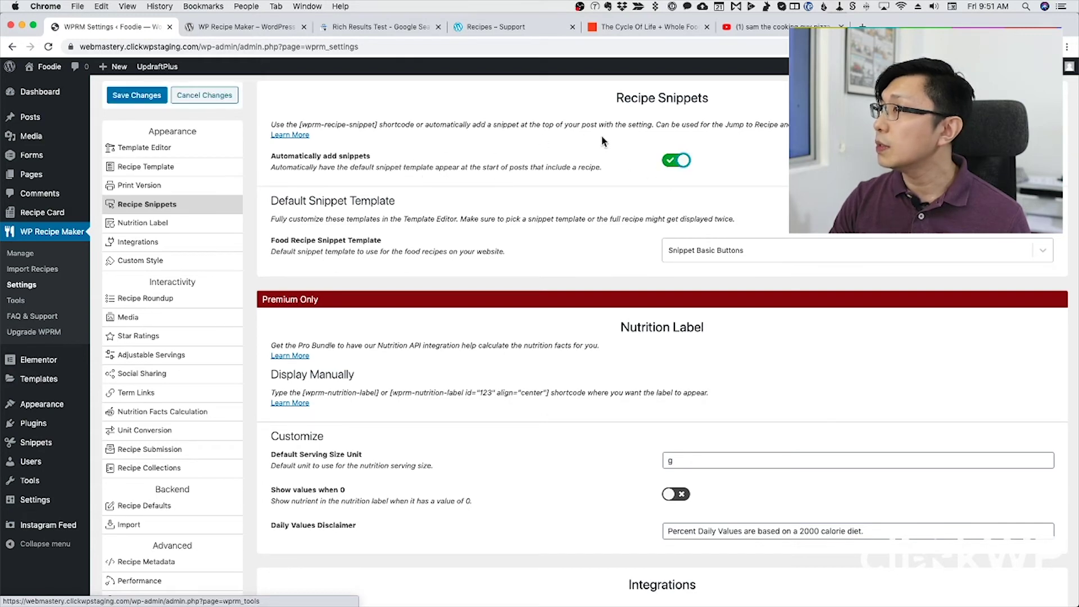
{"action": "left_click", "coordinate": [669, 166]}
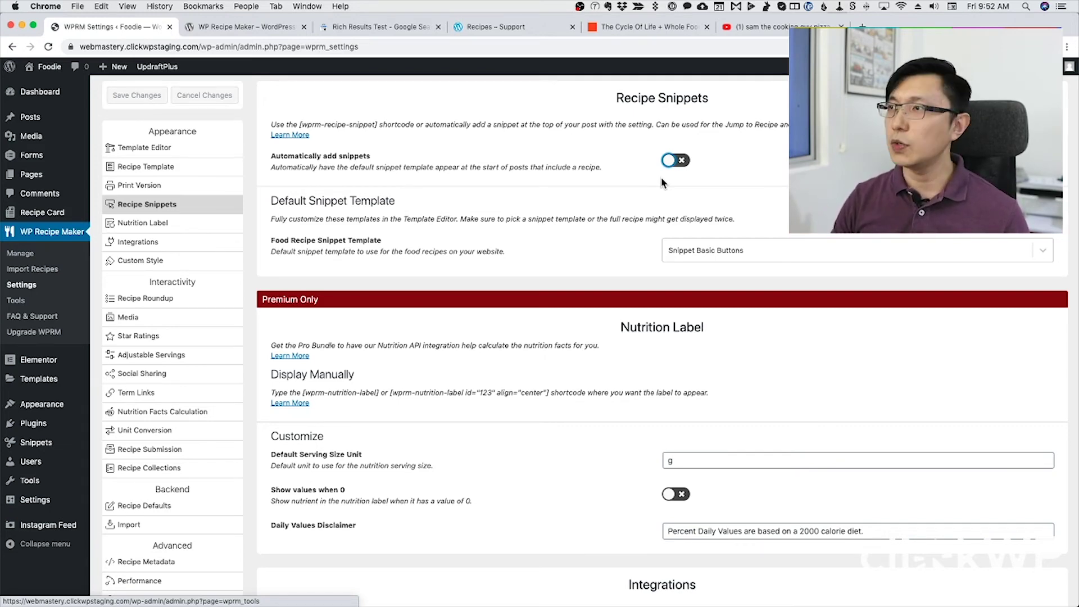
Open the WPZOOM Recipe Card settings and copy the plugin name "WPZOOM Recipe Card" from the page heading.
{"action": "scroll", "coordinate": [550, 221], "scroll_direction": "up", "scroll_amount": 15}
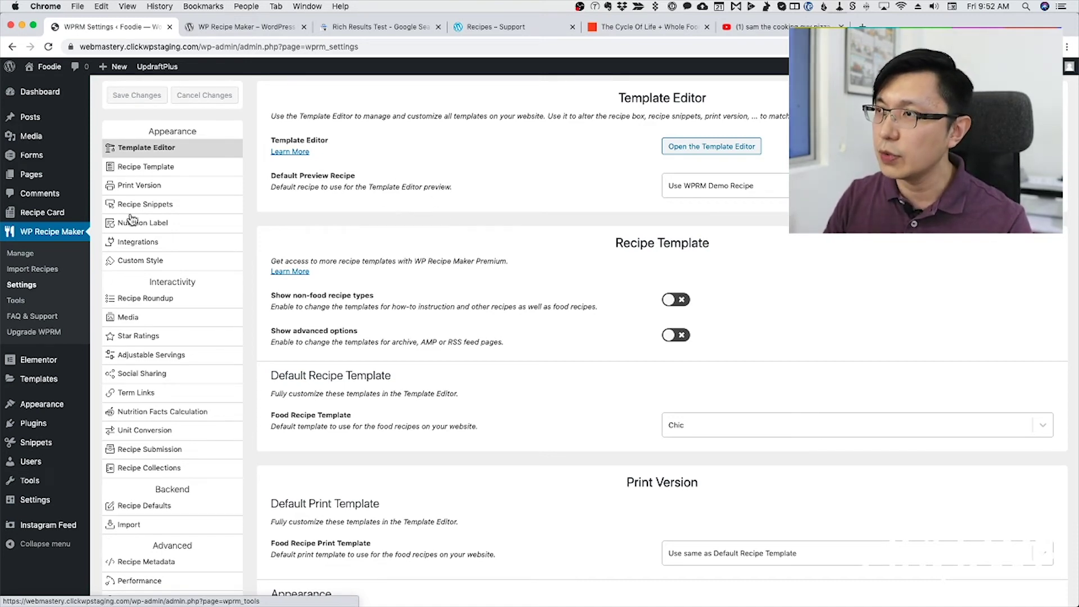
{"action": "mouse_move", "coordinate": [64, 216]}
{"action": "left_click", "coordinate": [63, 215]}
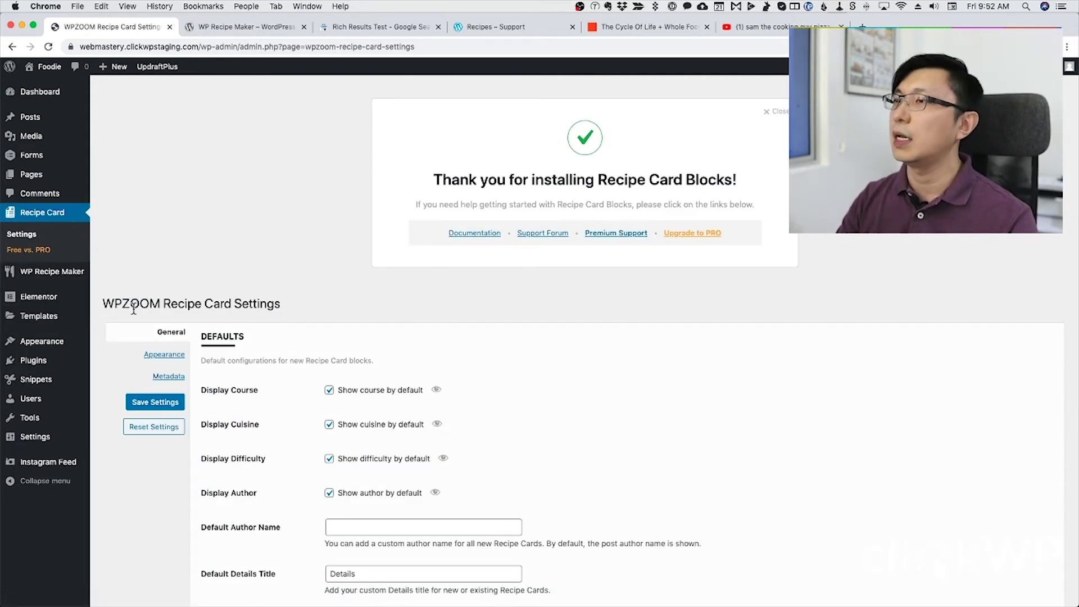
{"action": "left_click_drag", "start_coordinate": [102, 303], "coordinate": [153, 305]}
{"action": "key", "text": "cmd+c"}
{"action": "double_click", "coordinate": [225, 304]}
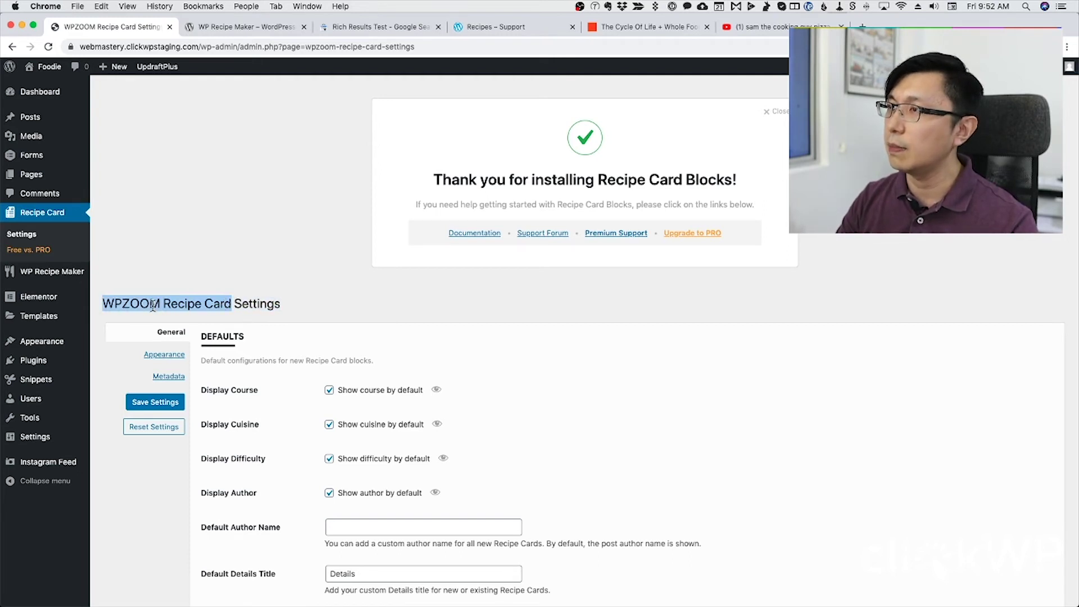
Search the WordPress.org plugin directory for "WPZOOM Recipe Card" and open the Recipe Card Blocks by WPZOOM page.
{"action": "left_click", "coordinate": [247, 27]}
{"action": "key", "text": "cmd+v"}
{"action": "key", "text": "Return"}
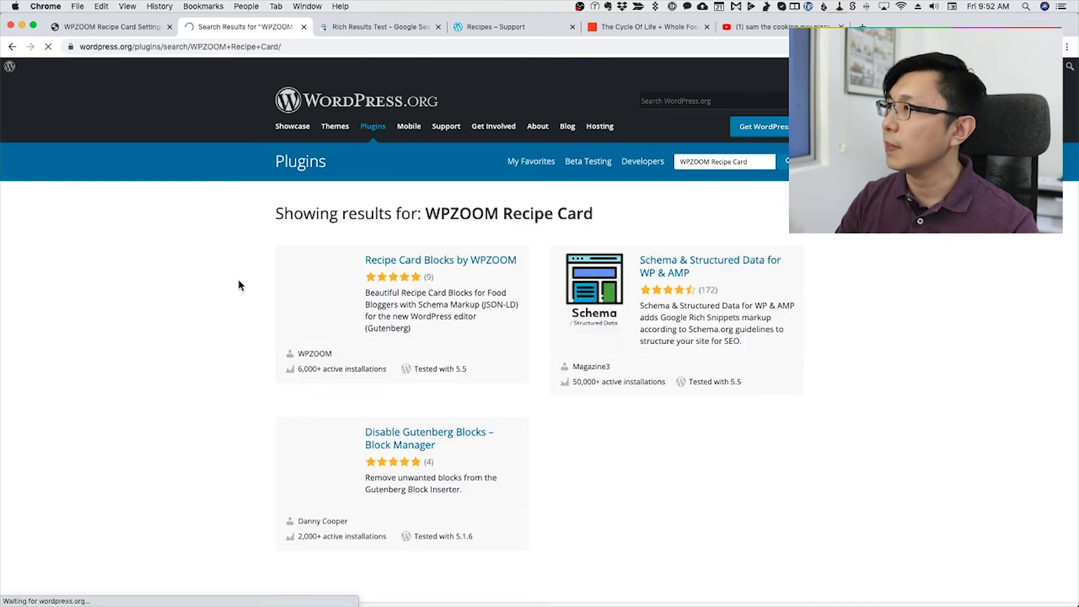
{"action": "left_click", "coordinate": [499, 261]}
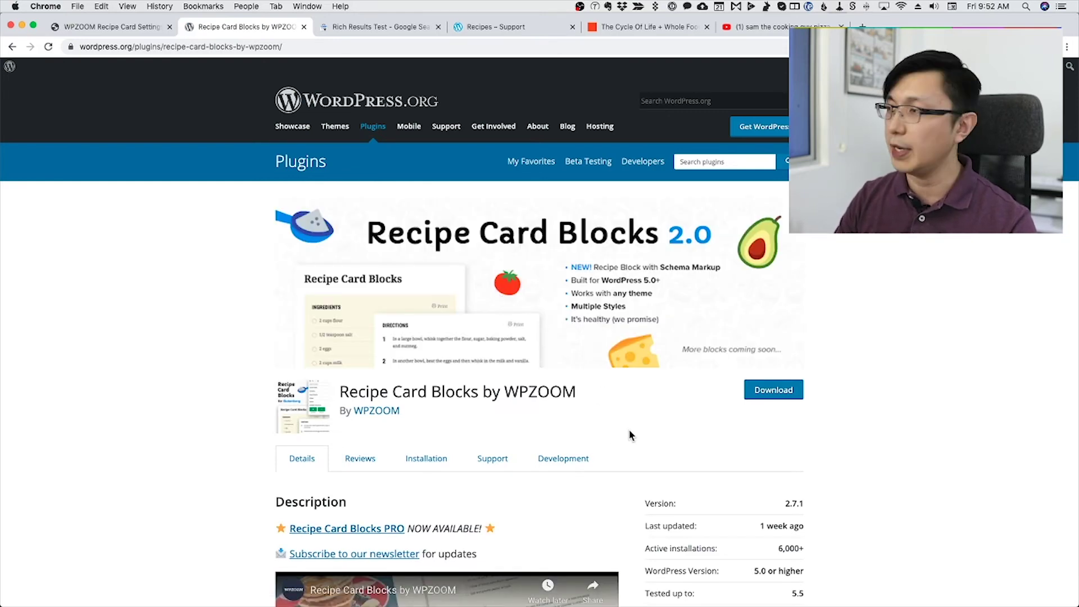
Open the Recipe Card Blocks demo site from the plugin description and go to its Default Style recipe card post.
{"action": "scroll", "coordinate": [630, 434], "scroll_direction": "down", "scroll_amount": 8}
{"action": "scroll", "coordinate": [612, 428], "scroll_direction": "down", "scroll_amount": 3}
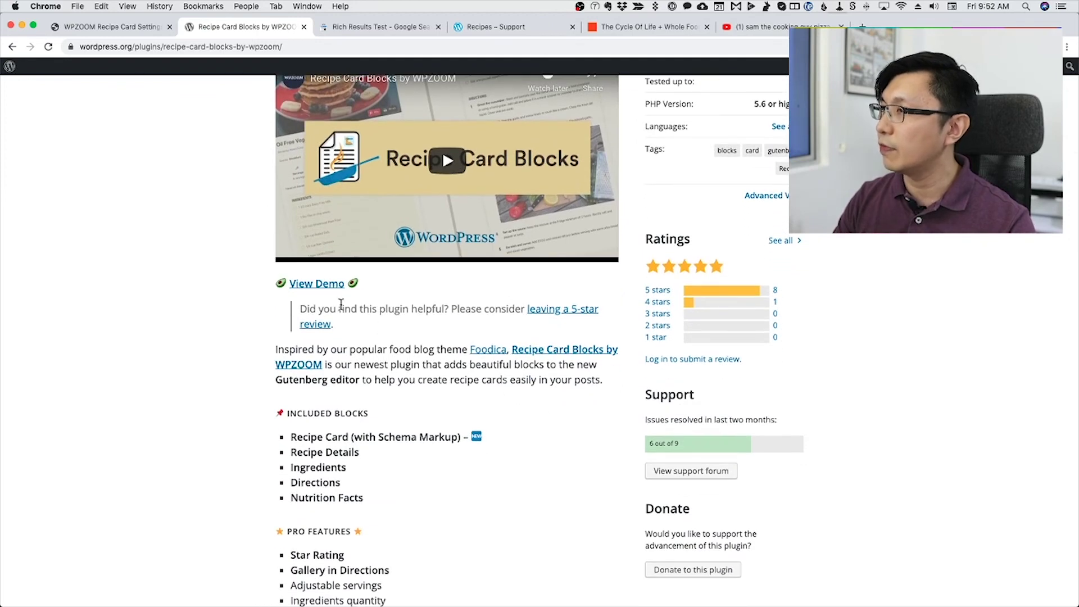
{"action": "left_click", "coordinate": [319, 287]}
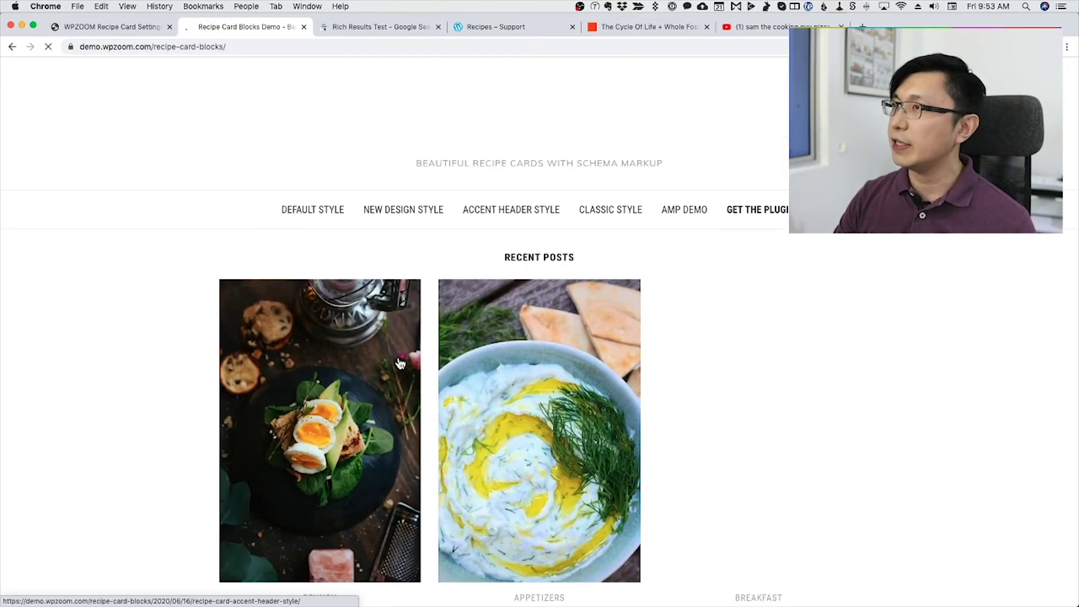
{"action": "scroll", "coordinate": [397, 363], "scroll_direction": "down", "scroll_amount": 6}
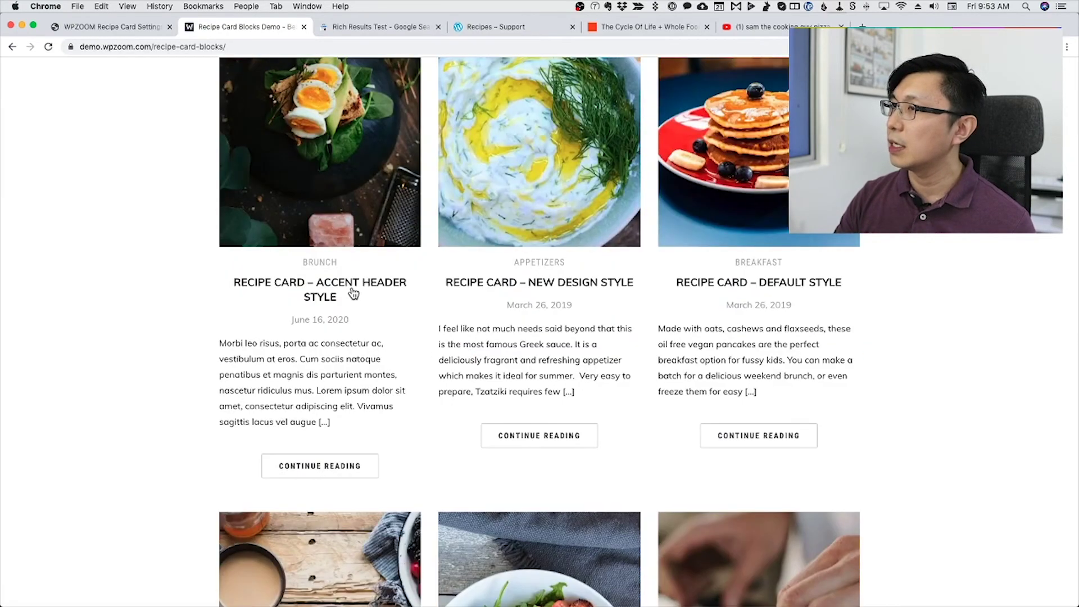
{"action": "left_click", "coordinate": [680, 284]}
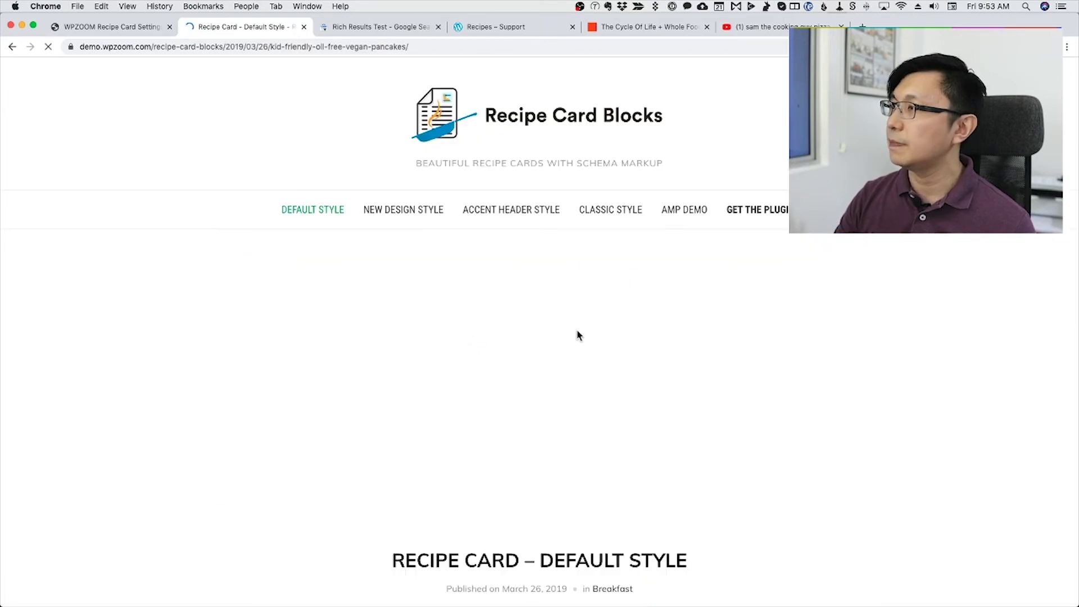
Tick off the Pancakes ingredients in the demo recipe card one by one and clear the ticks again.
{"action": "scroll", "coordinate": [571, 329], "scroll_direction": "down", "scroll_amount": 9}
{"action": "scroll", "coordinate": [570, 328], "scroll_direction": "down", "scroll_amount": 10}
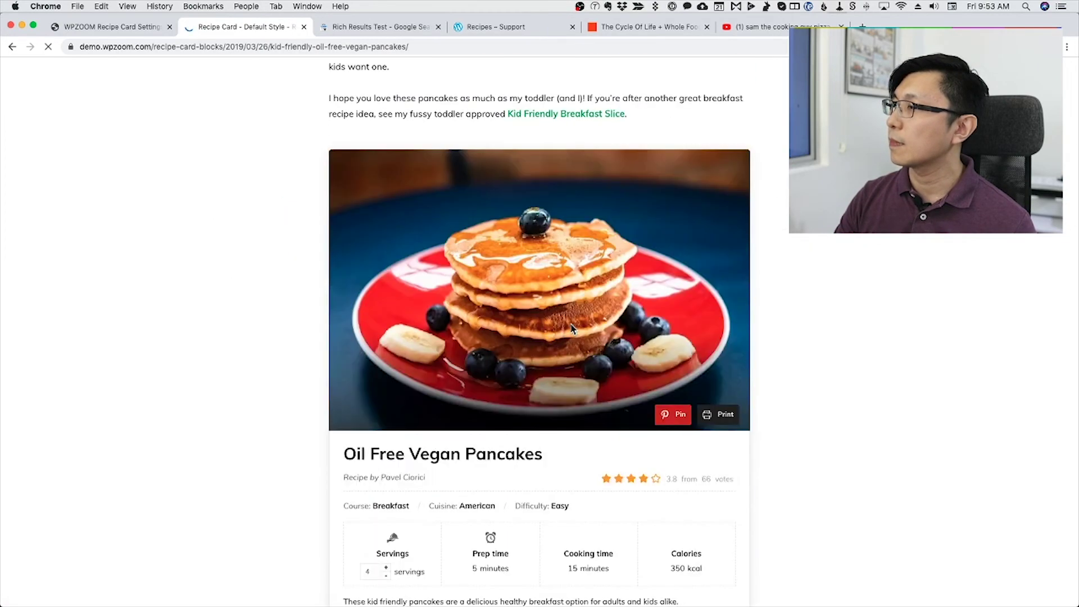
{"action": "scroll", "coordinate": [562, 383], "scroll_direction": "down", "scroll_amount": 8}
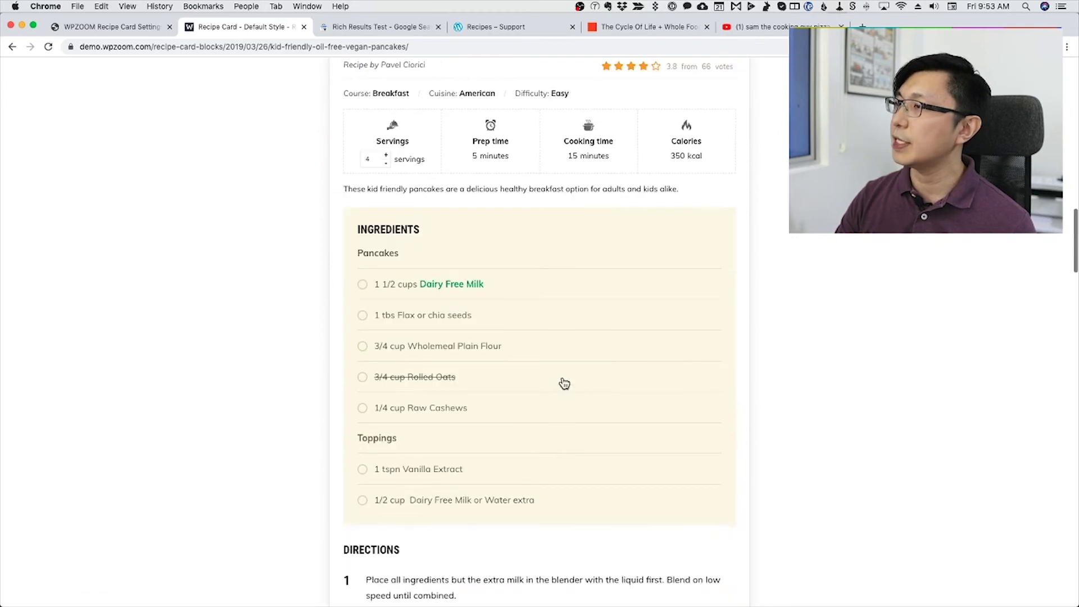
{"action": "scroll", "coordinate": [562, 382], "scroll_direction": "up", "scroll_amount": 5}
{"action": "left_click", "coordinate": [384, 318]}
{"action": "left_click", "coordinate": [363, 291]}
{"action": "left_click", "coordinate": [362, 321]}
{"action": "left_click", "coordinate": [362, 353]}
{"action": "left_click", "coordinate": [363, 383]}
{"action": "left_click", "coordinate": [362, 352]}
{"action": "left_click", "coordinate": [363, 321]}
{"action": "left_click", "coordinate": [363, 291]}
{"action": "left_click", "coordinate": [362, 384]}
Look over the demo's Oil Free Vegan Pancakes card and the Jump to Recipe and Print Recipe buttons under the post title.
{"action": "scroll", "coordinate": [503, 399], "scroll_direction": "down", "scroll_amount": 4}
{"action": "scroll", "coordinate": [516, 400], "scroll_direction": "up", "scroll_amount": 4}
{"action": "scroll", "coordinate": [518, 400], "scroll_direction": "up", "scroll_amount": 4}
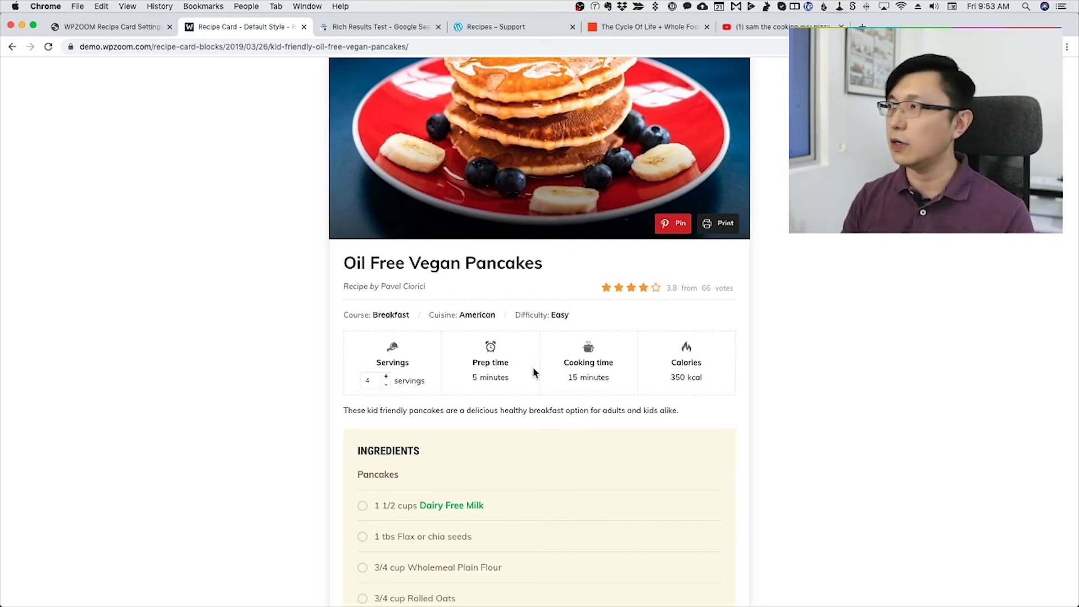
{"action": "scroll", "coordinate": [531, 372], "scroll_direction": "up", "scroll_amount": 6}
{"action": "scroll", "coordinate": [531, 372], "scroll_direction": "down", "scroll_amount": 3}
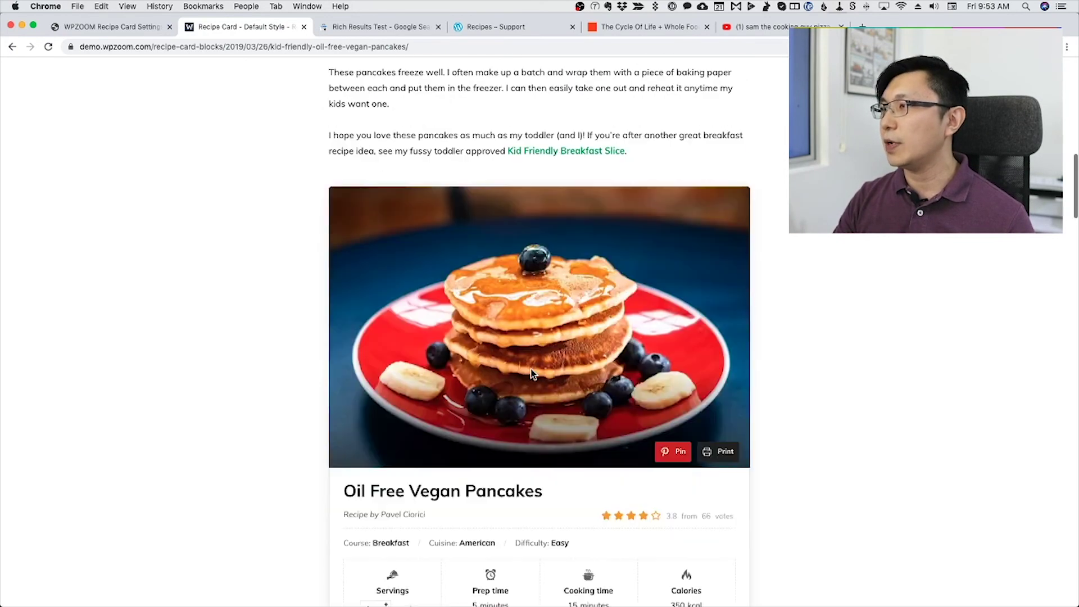
{"action": "scroll", "coordinate": [533, 374], "scroll_direction": "up", "scroll_amount": 7}
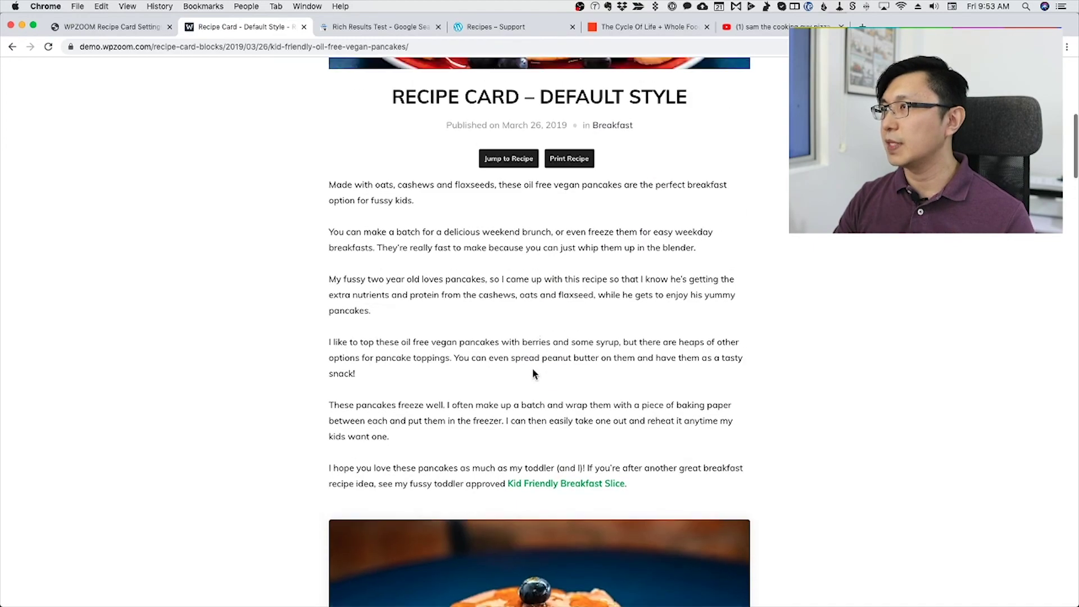
{"action": "scroll", "coordinate": [533, 373], "scroll_direction": "up", "scroll_amount": 3}
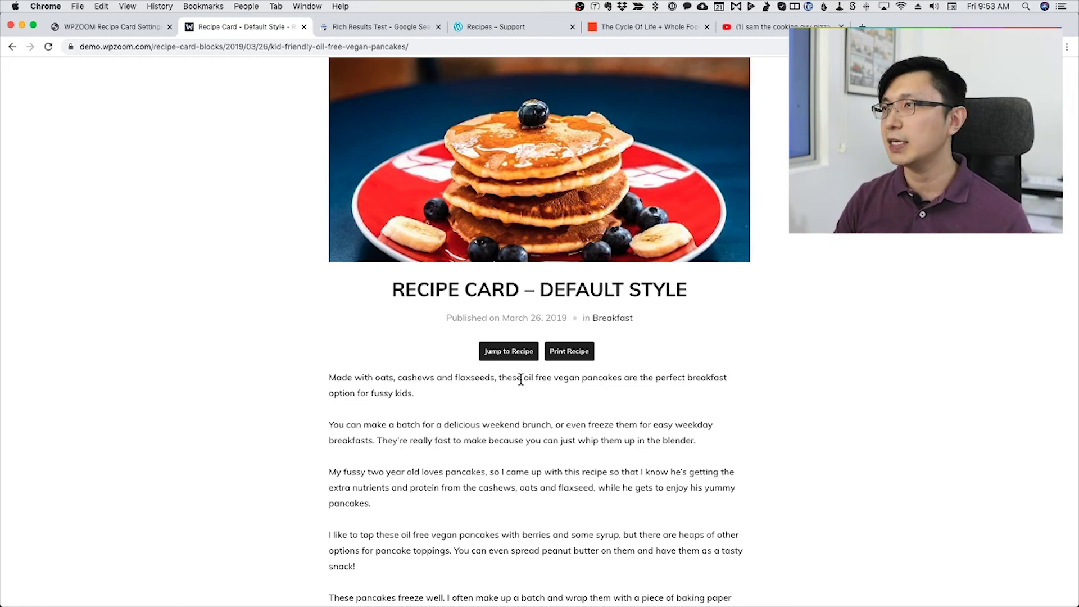
{"action": "scroll", "coordinate": [349, 297], "scroll_direction": "up", "scroll_amount": 1}
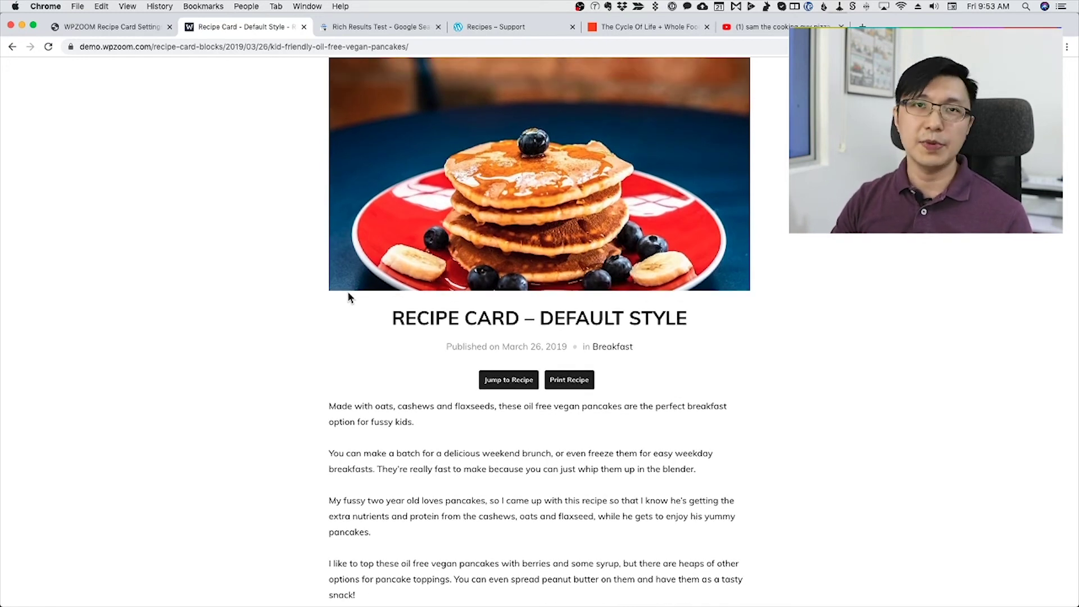
{"action": "scroll", "coordinate": [348, 295], "scroll_direction": "up", "scroll_amount": 5}
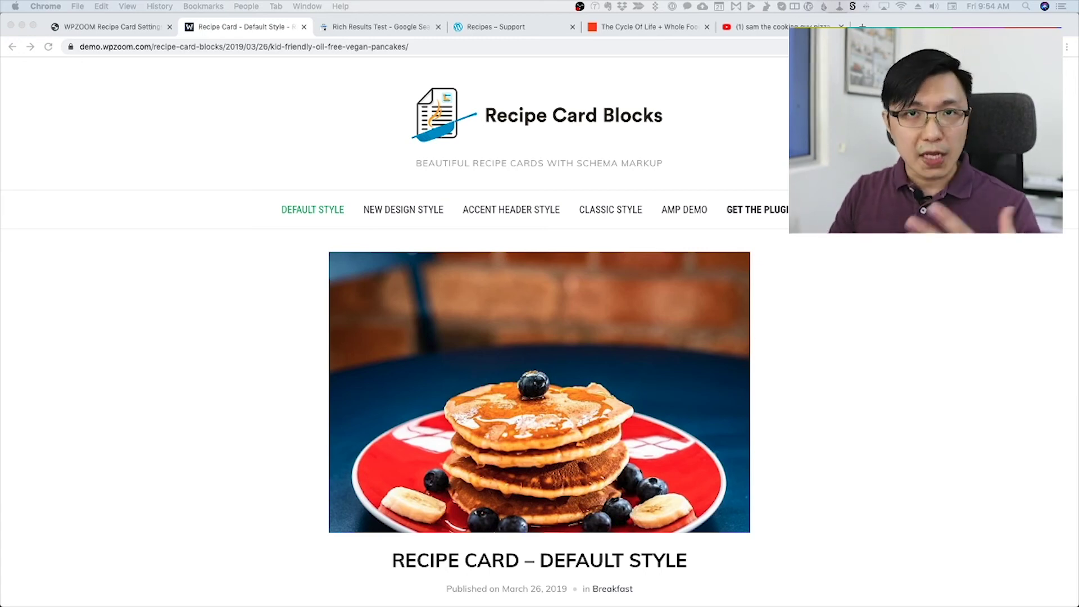
Return to the Google results for "plant based scones" and examine the recipe carousel and the ratings in the listings.
{"action": "left_click", "coordinate": [238, 91]}
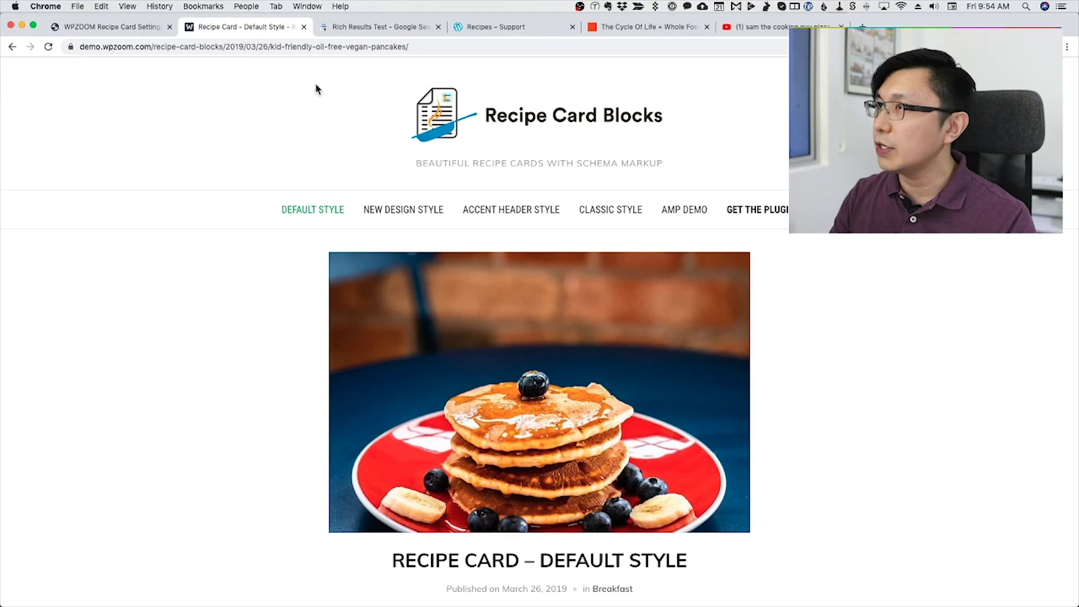
{"action": "left_click", "coordinate": [354, 31]}
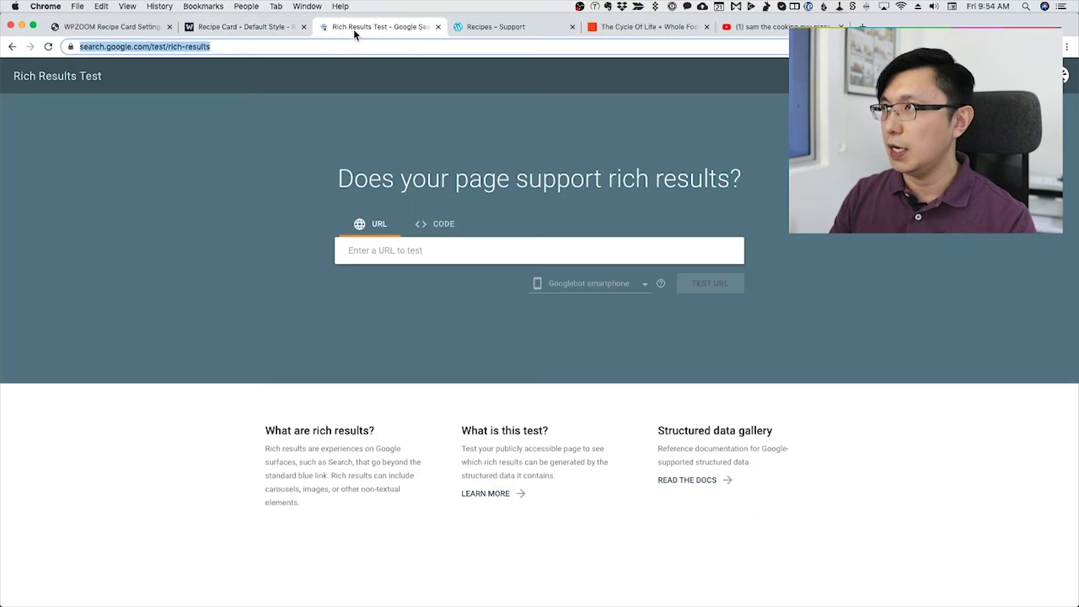
{"action": "left_click", "coordinate": [600, 28]}
{"action": "left_click", "coordinate": [12, 48]}
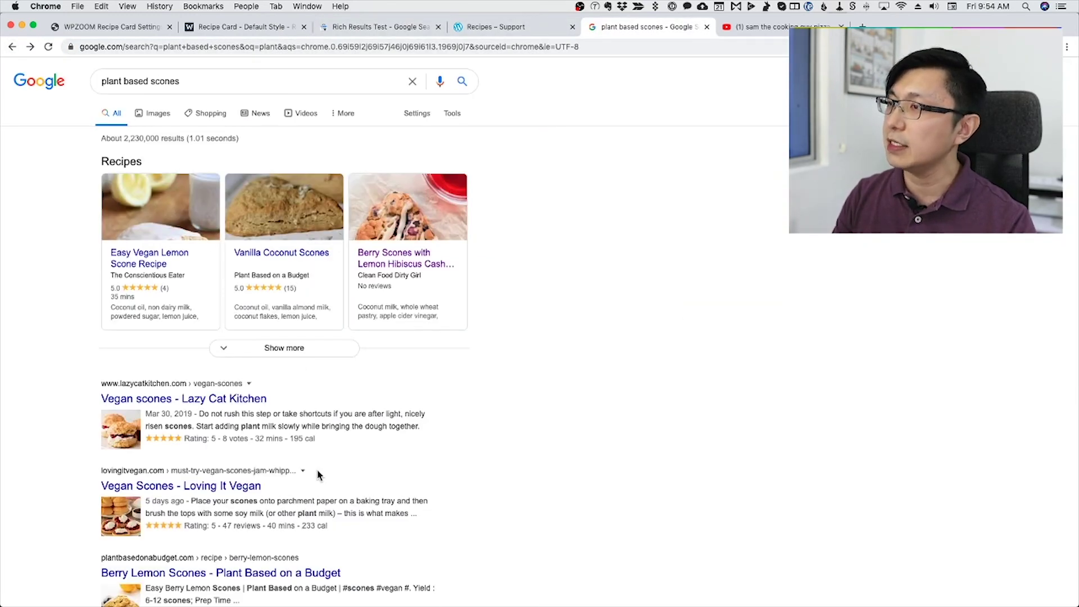
{"action": "scroll", "coordinate": [317, 468], "scroll_direction": "down", "scroll_amount": 5}
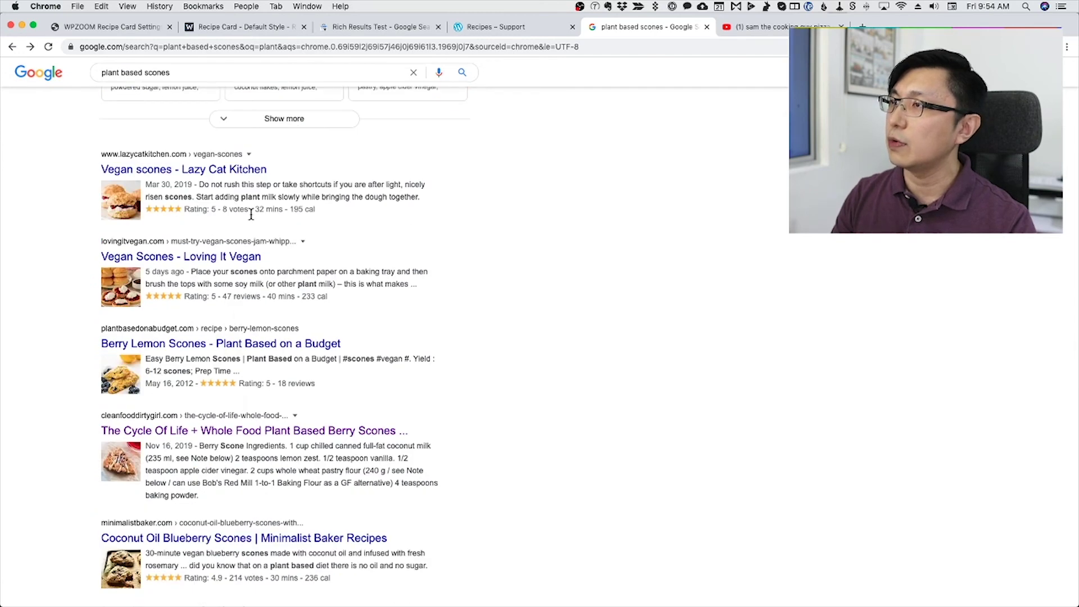
{"action": "scroll", "coordinate": [236, 213], "scroll_direction": "up", "scroll_amount": 3}
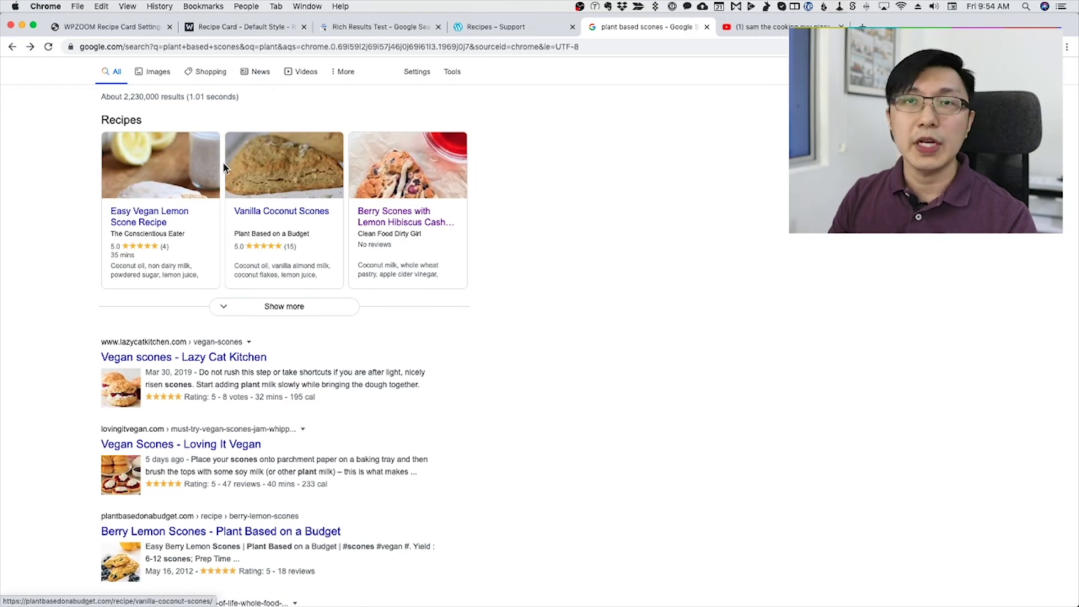
Open the Sheet Pan Pepperoni Pizza post from the Foodie site's front page and copy its web address.
{"action": "left_click", "coordinate": [141, 28]}
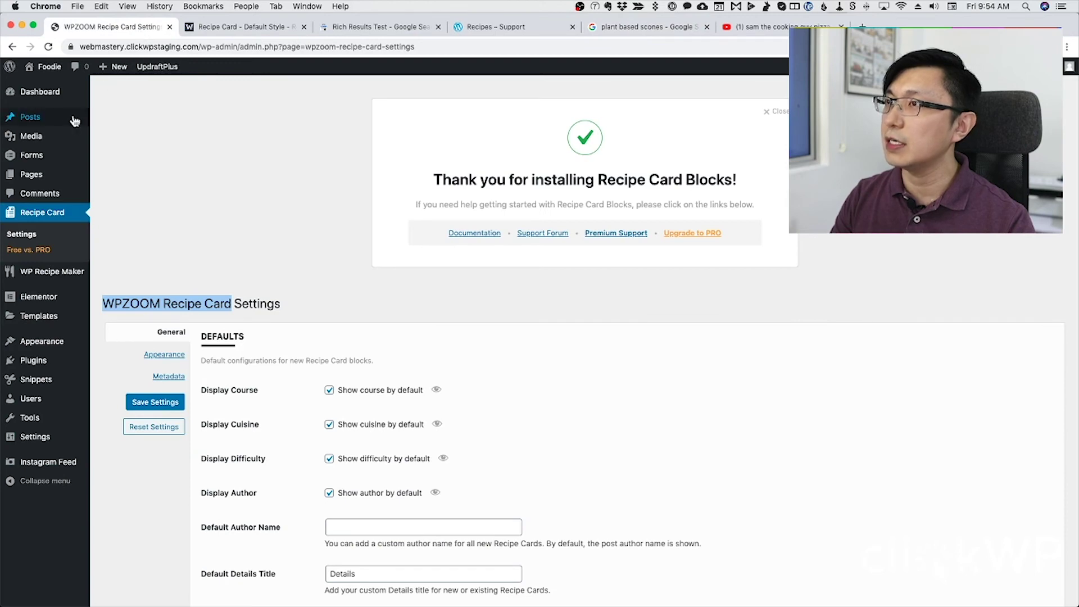
{"action": "left_click", "coordinate": [52, 88]}
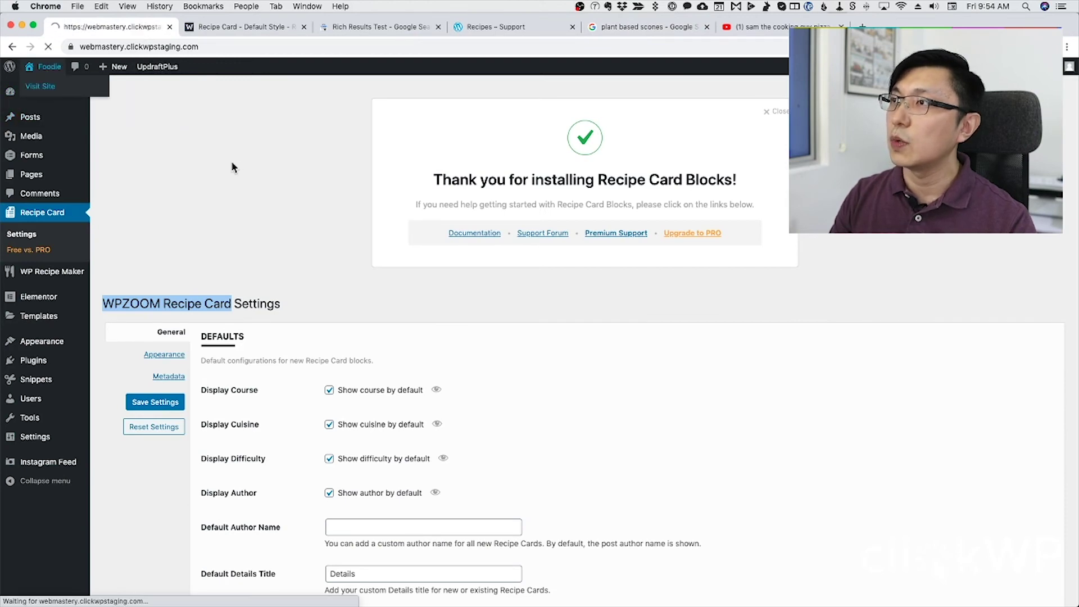
{"action": "scroll", "coordinate": [350, 316], "scroll_direction": "down", "scroll_amount": 5}
{"action": "scroll", "coordinate": [350, 311], "scroll_direction": "down", "scroll_amount": 5}
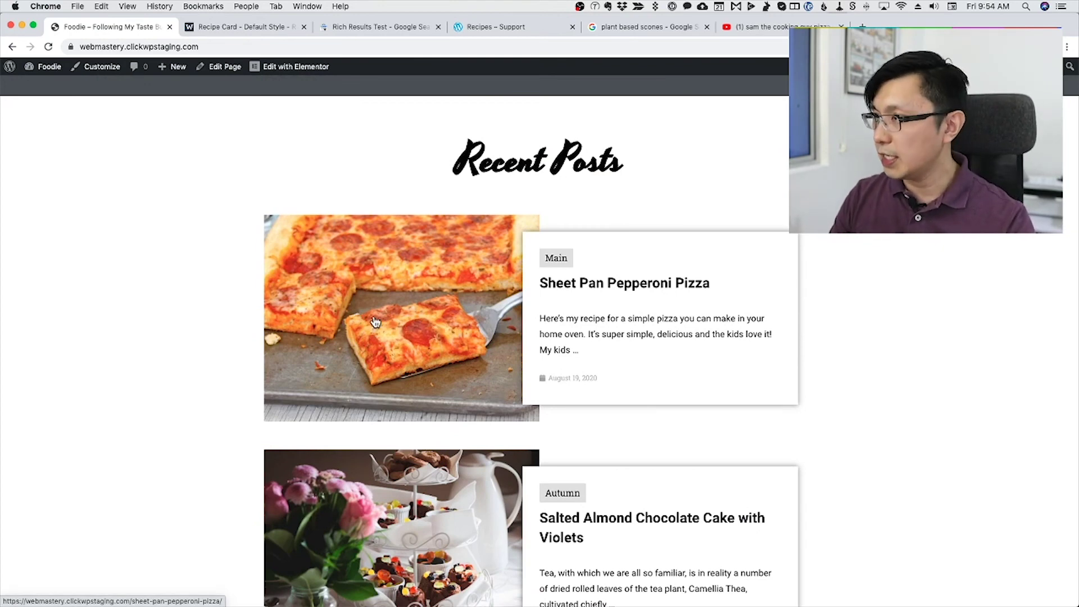
{"action": "left_click", "coordinate": [374, 323]}
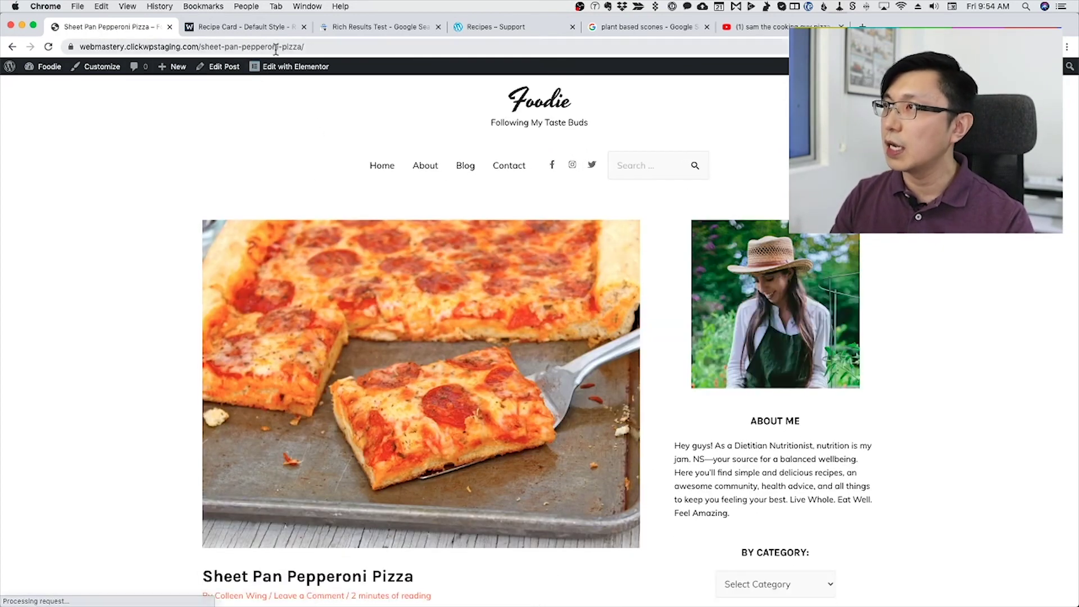
{"action": "left_click", "coordinate": [284, 47]}
{"action": "right_click", "coordinate": [285, 49]}
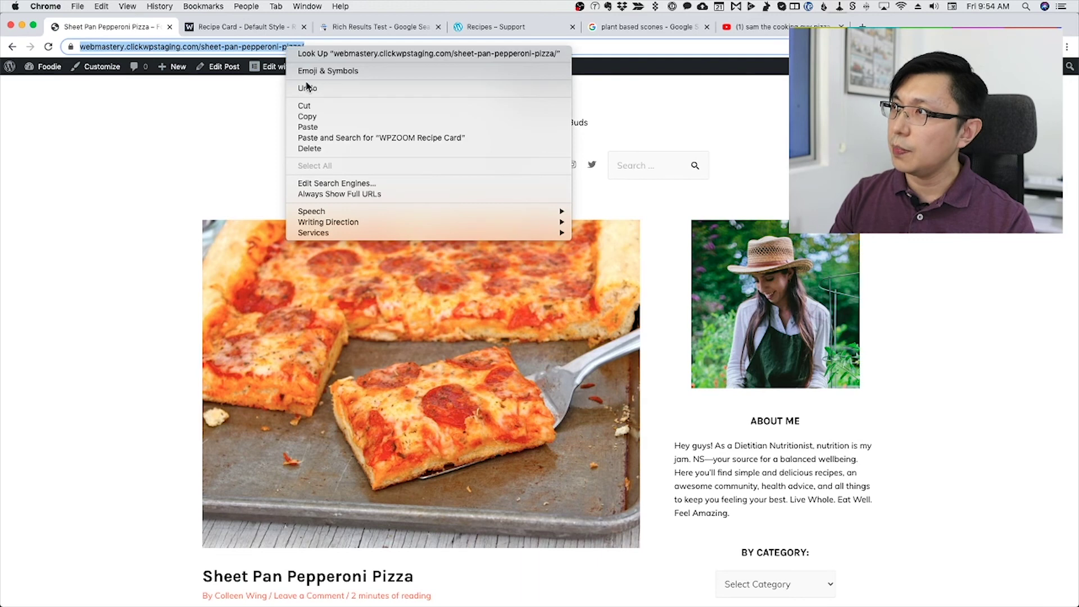
{"action": "left_click", "coordinate": [298, 115]}
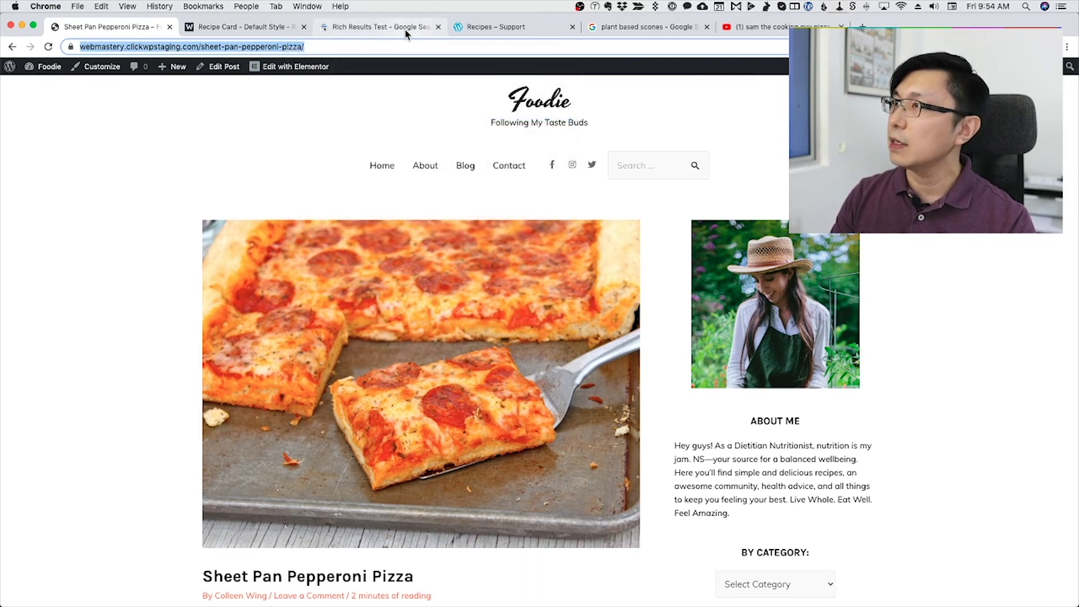
Reload Google's Rich Results Test from the search results and run it on the copied pizza post URL.
{"action": "left_click", "coordinate": [386, 29]}
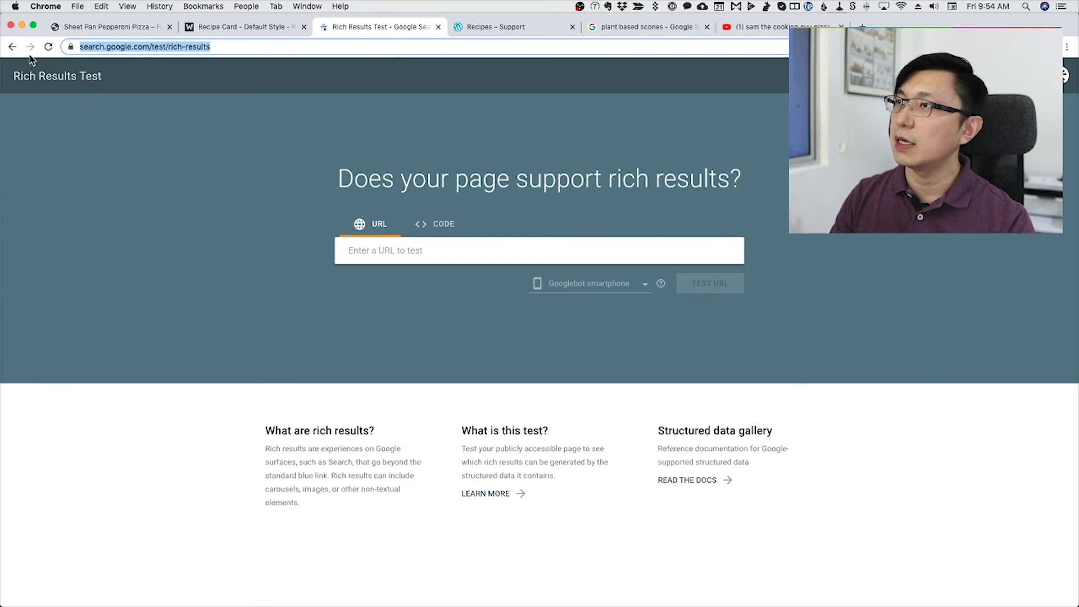
{"action": "left_click", "coordinate": [12, 48]}
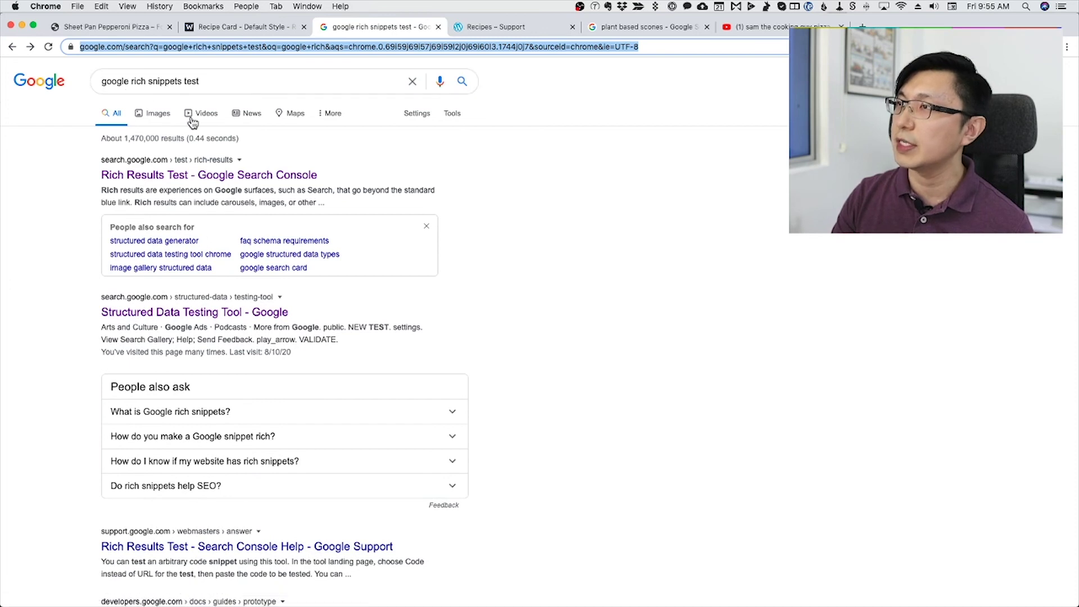
{"action": "left_click", "coordinate": [217, 176]}
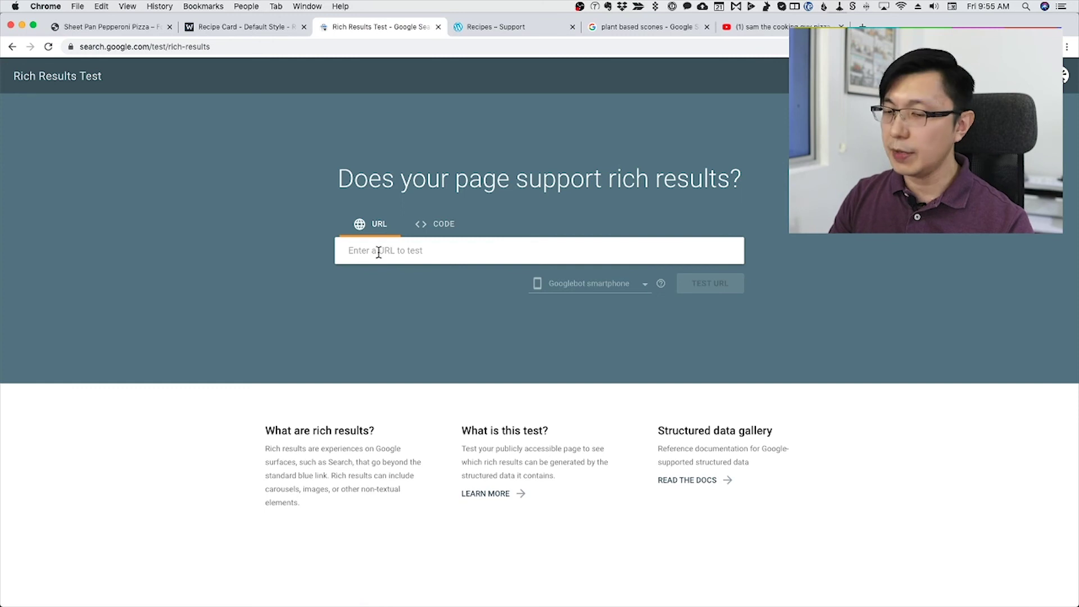
{"action": "key", "text": "super+v"}
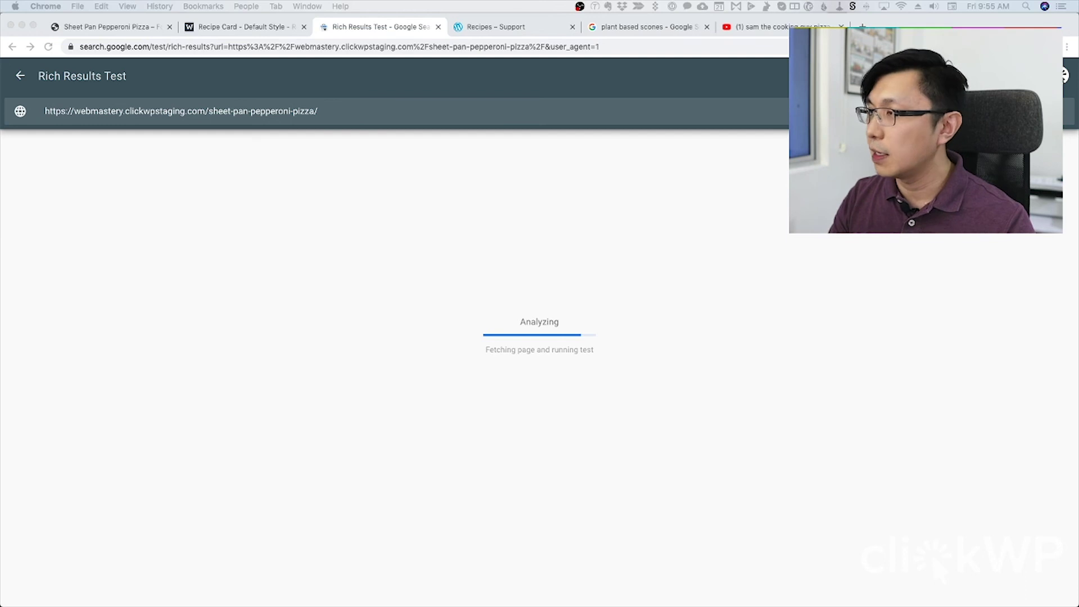
{"action": "left_click", "coordinate": [140, 412]}
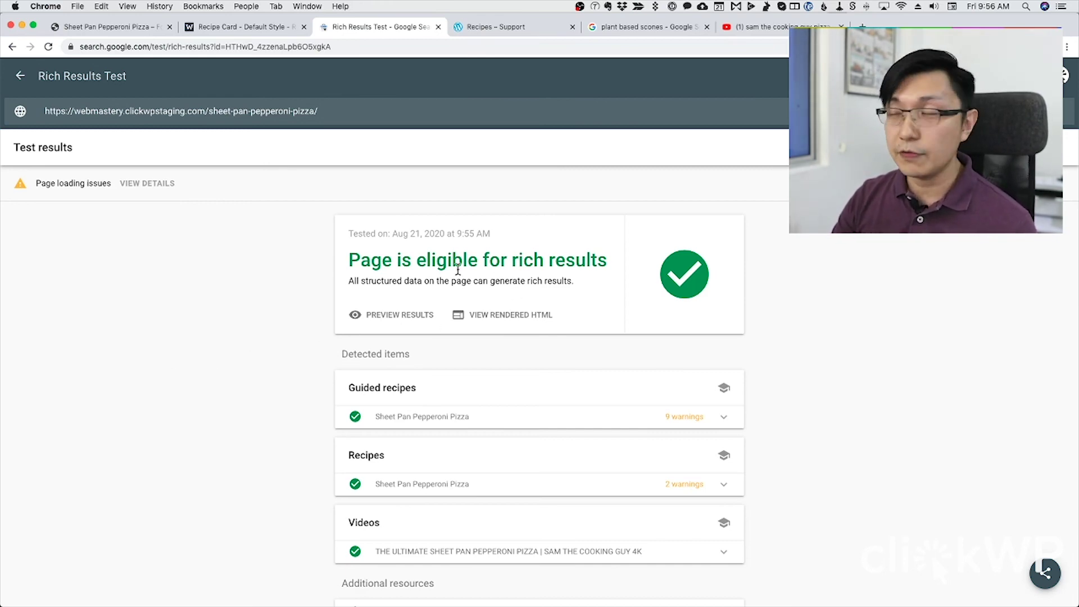
Review the detected items in the test results and expand the Guided recipes entry to read its warnings and fields.
{"action": "scroll", "coordinate": [535, 291], "scroll_direction": "down", "scroll_amount": 2}
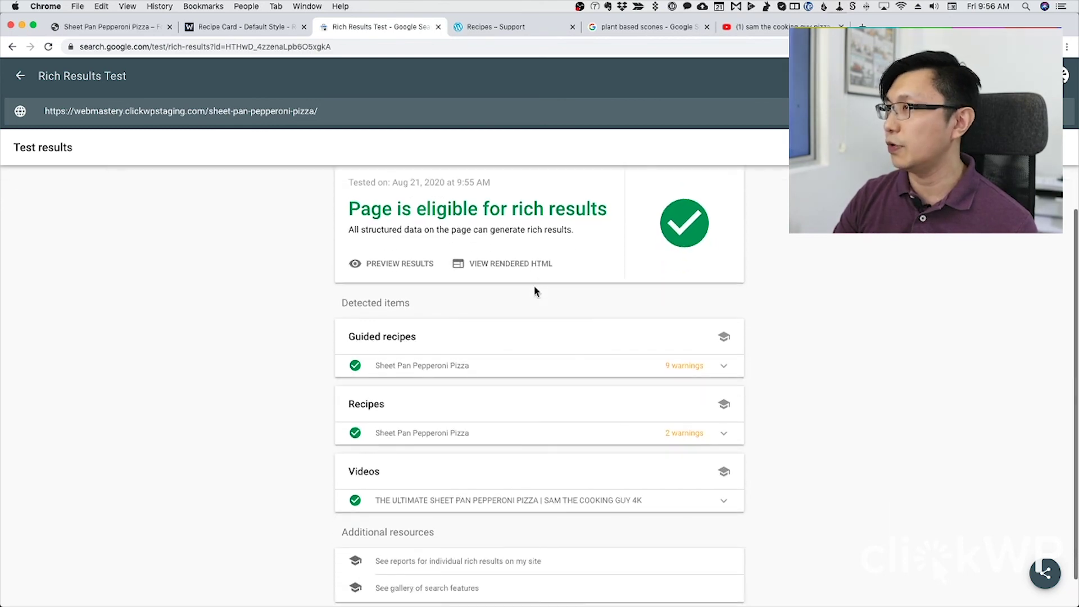
{"action": "scroll", "coordinate": [535, 291], "scroll_direction": "down", "scroll_amount": 1}
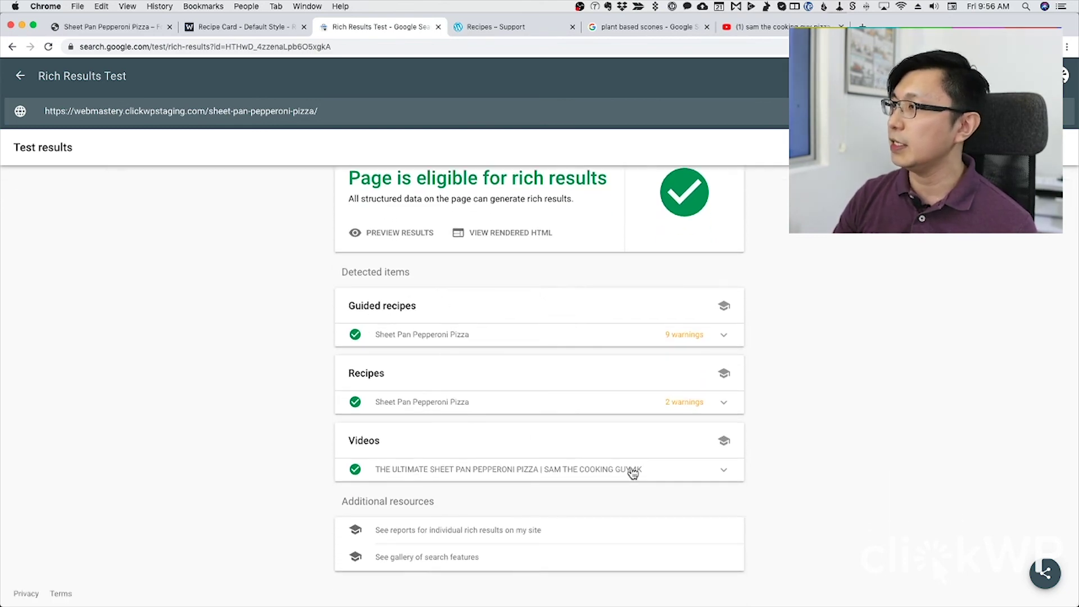
{"action": "left_click", "coordinate": [724, 335]}
{"action": "scroll", "coordinate": [645, 367], "scroll_direction": "down", "scroll_amount": 2}
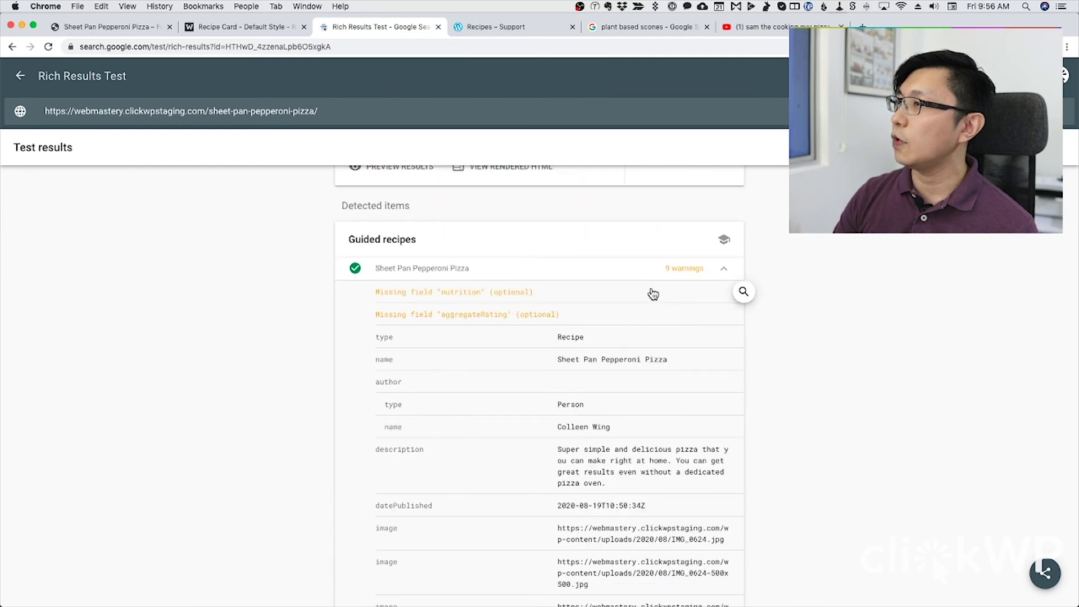
{"action": "scroll", "coordinate": [652, 294], "scroll_direction": "down", "scroll_amount": 1}
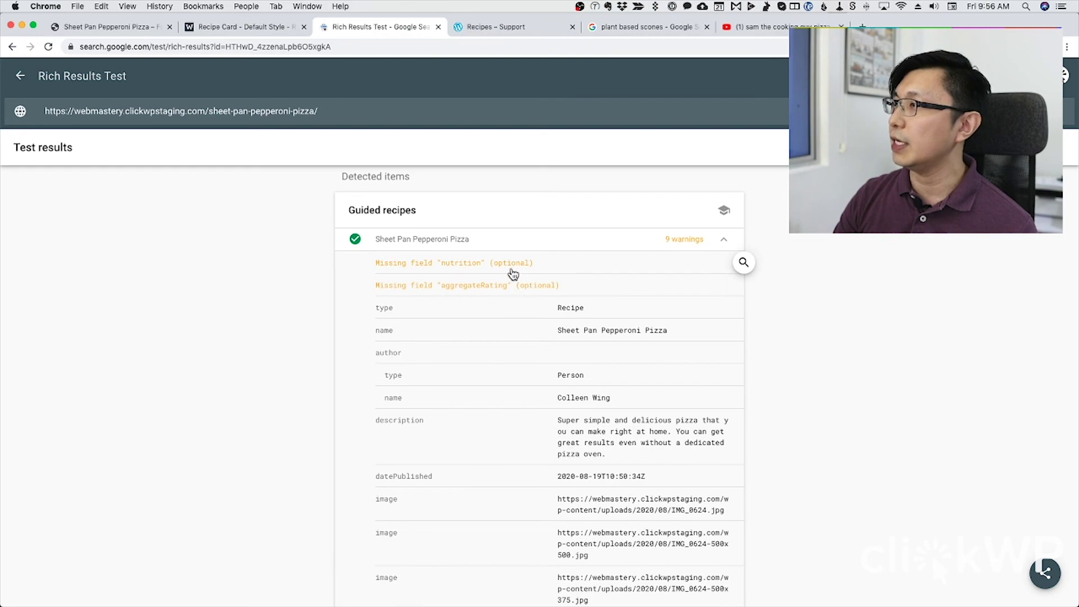
{"action": "scroll", "coordinate": [540, 294], "scroll_direction": "down", "scroll_amount": 15}
{"action": "scroll", "coordinate": [541, 296], "scroll_direction": "up", "scroll_amount": 20}
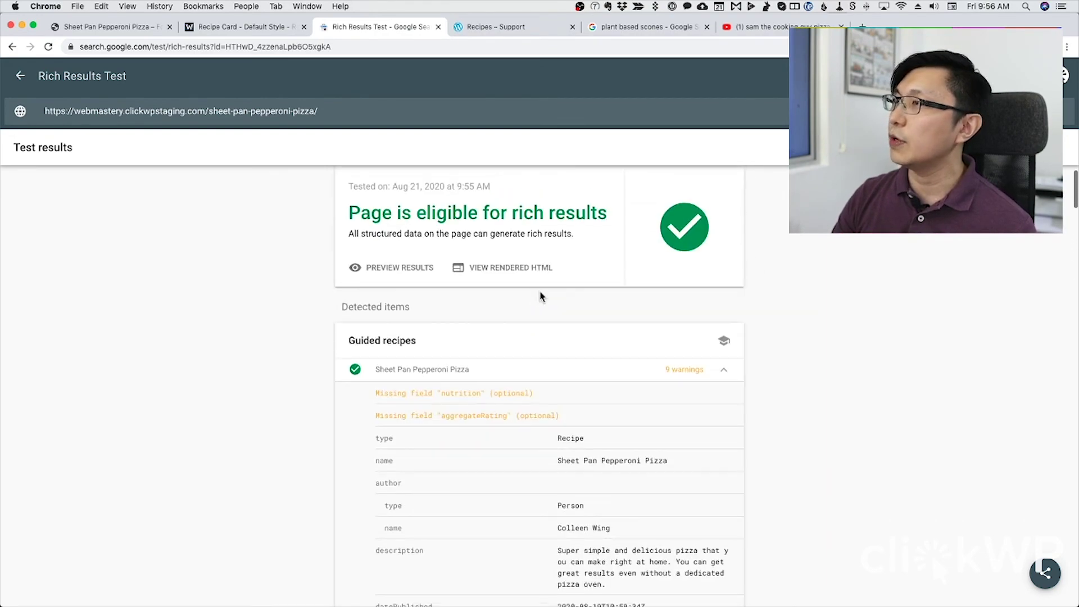
{"action": "scroll", "coordinate": [550, 388], "scroll_direction": "up", "scroll_amount": 2}
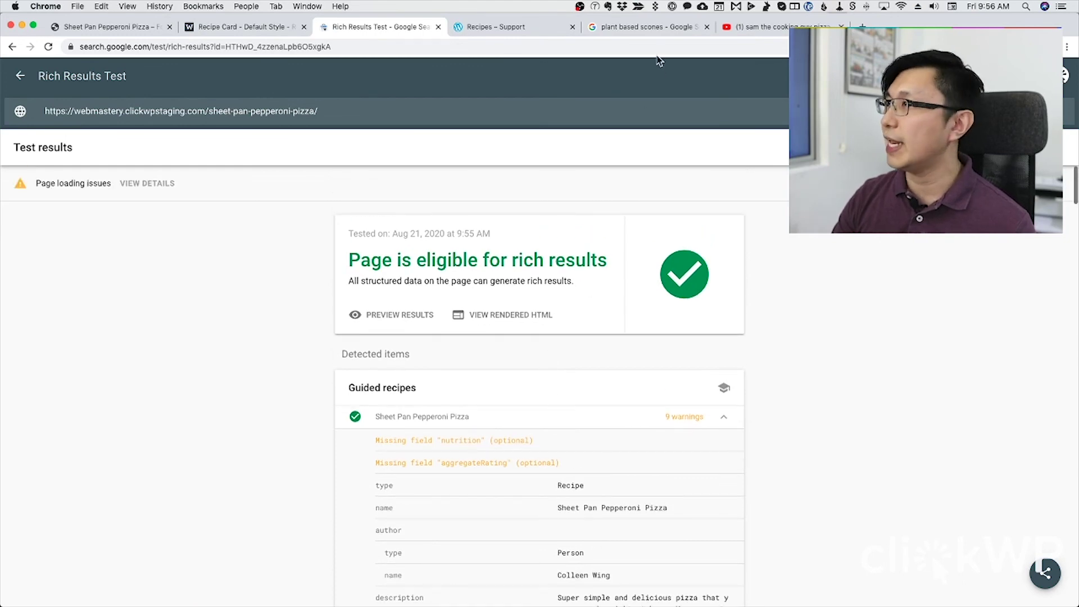
Open the Sheet Pan Pepperoni Pizza post for editing and open its recipe card in the recipe editor.
{"action": "left_click", "coordinate": [149, 27]}
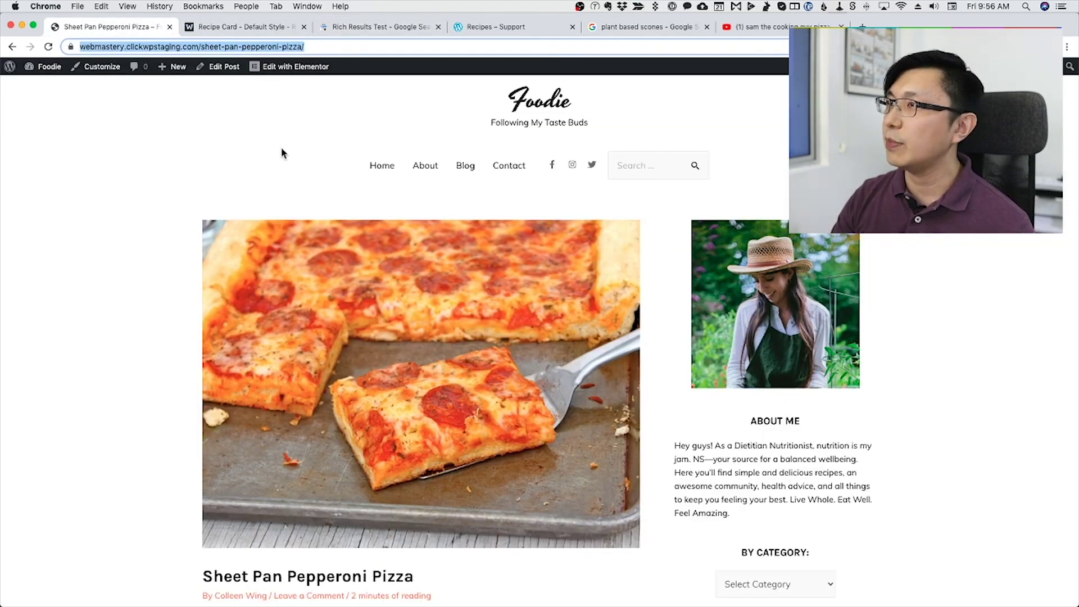
{"action": "left_click", "coordinate": [218, 66]}
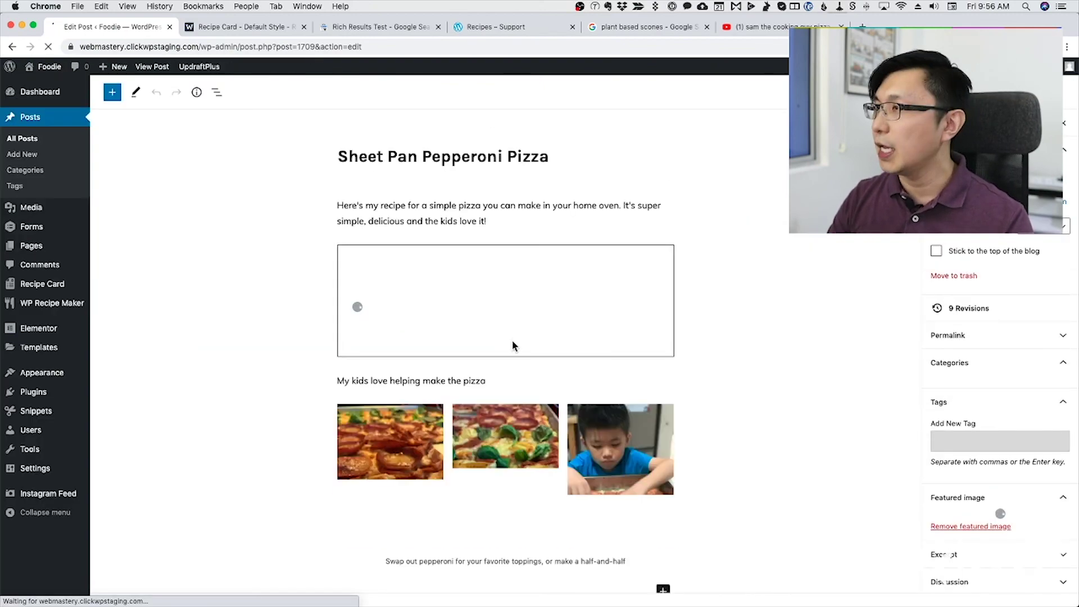
{"action": "left_click", "coordinate": [466, 348]}
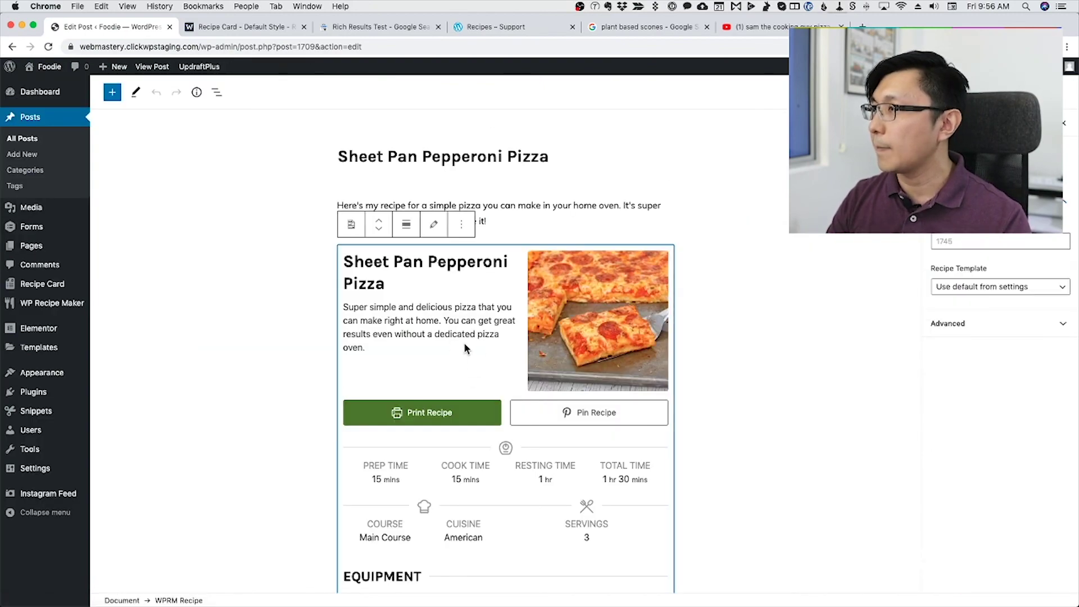
{"action": "left_click", "coordinate": [432, 224]}
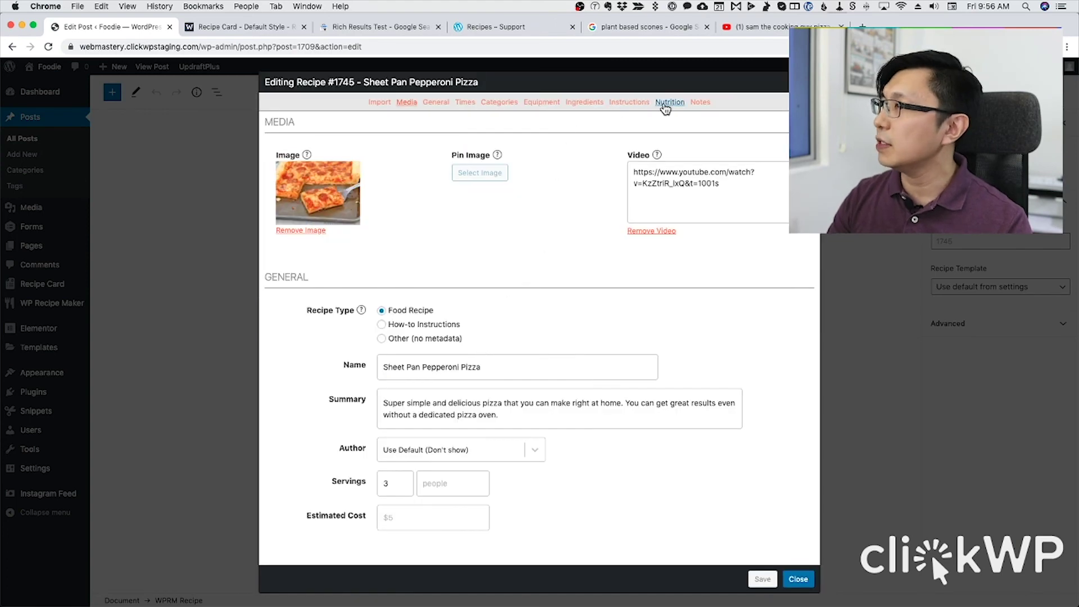
Check the recipe's Nutrition section, show the instruction summary field to read its help note, and close the recipe without saving.
{"action": "left_click", "coordinate": [670, 103]}
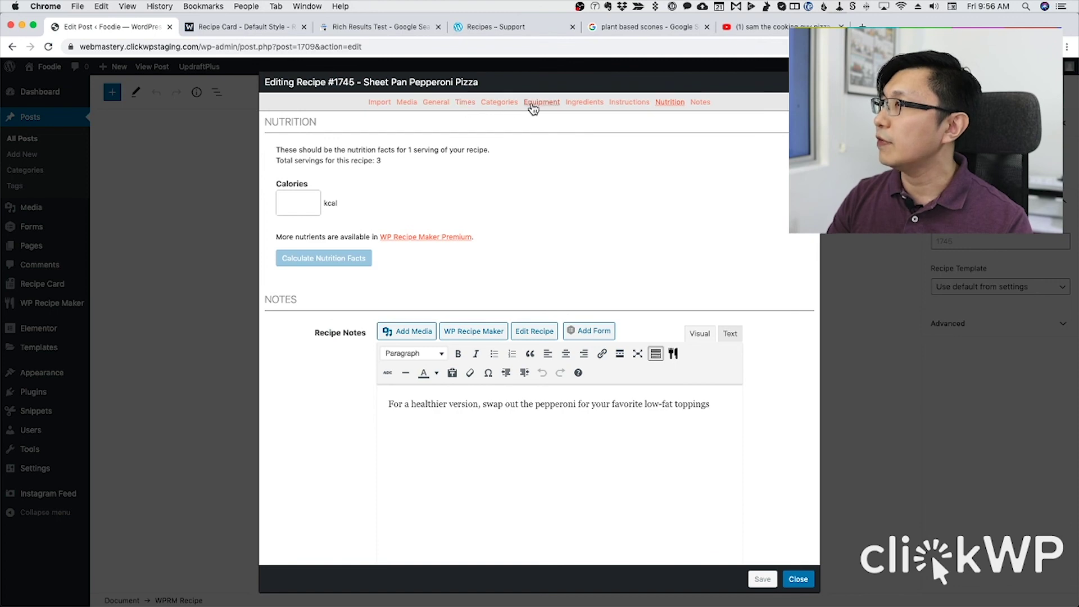
{"action": "left_click", "coordinate": [621, 103]}
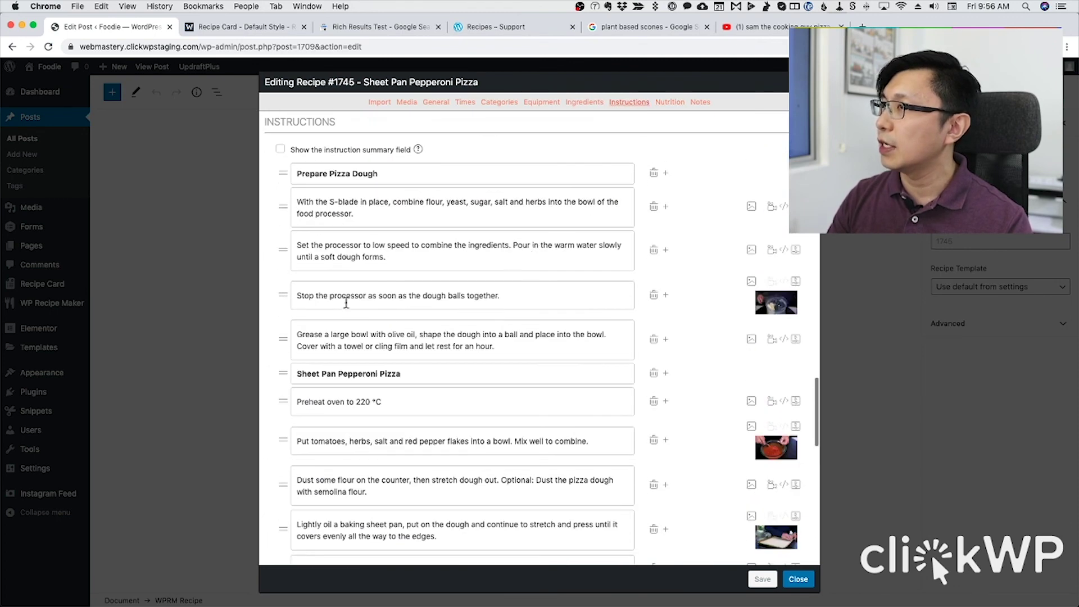
{"action": "left_click", "coordinate": [373, 156]}
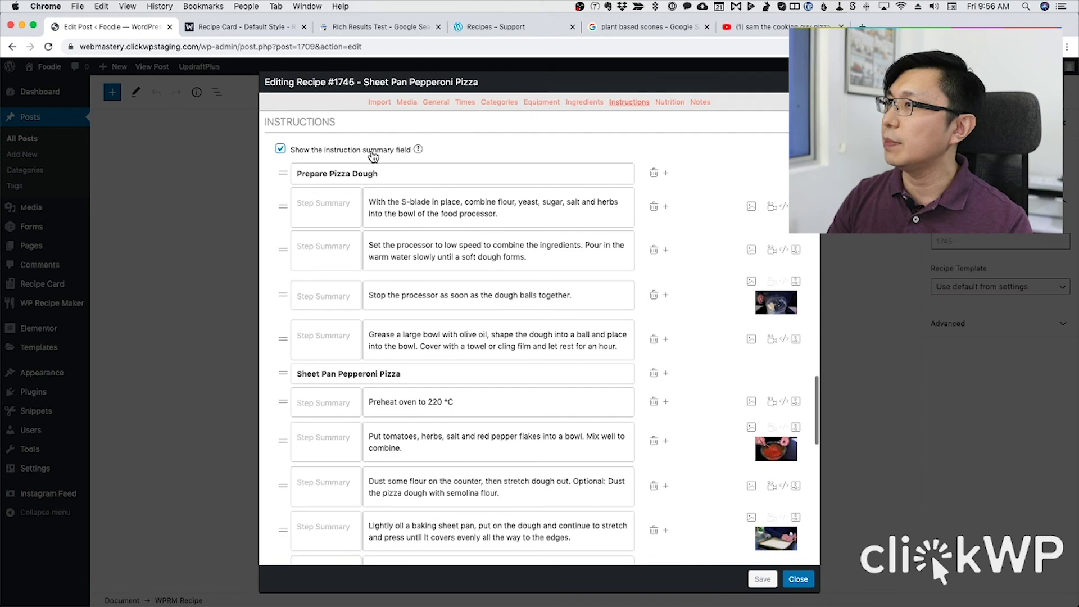
{"action": "mouse_move", "coordinate": [419, 153]}
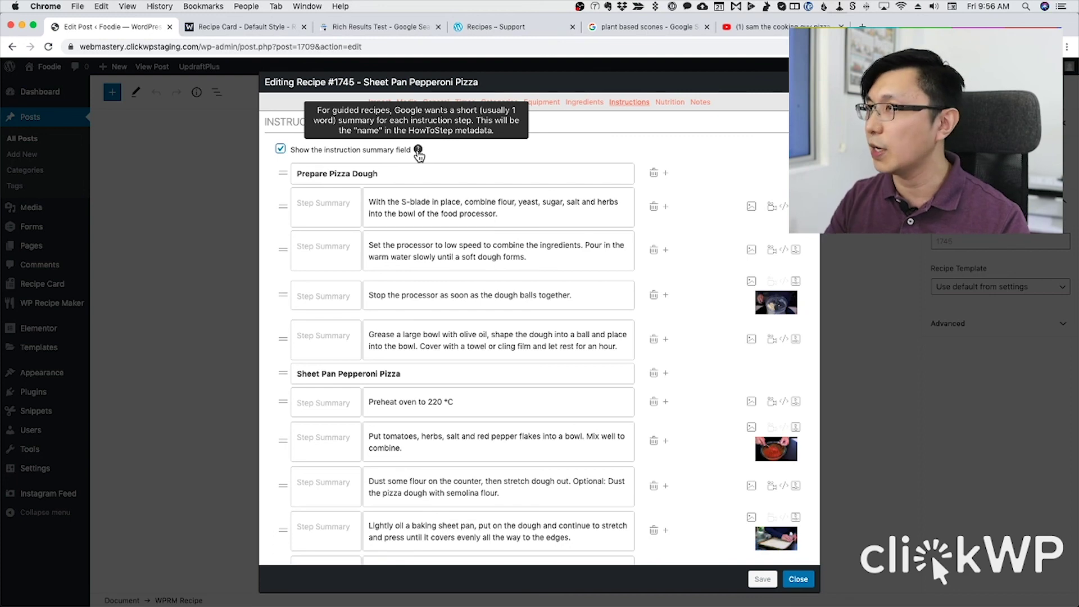
{"action": "left_click", "coordinate": [243, 248]}
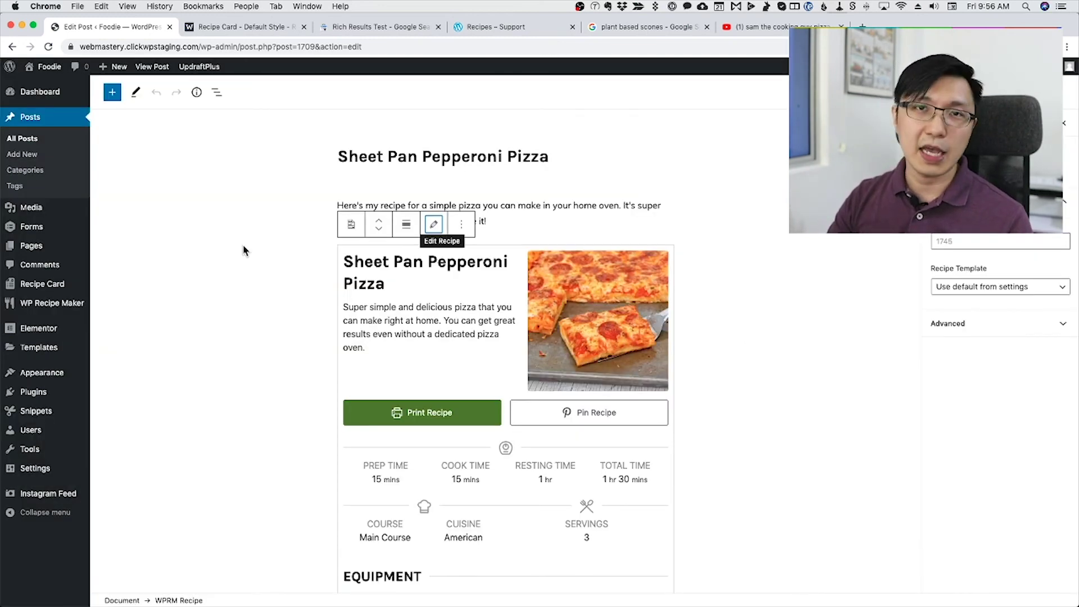